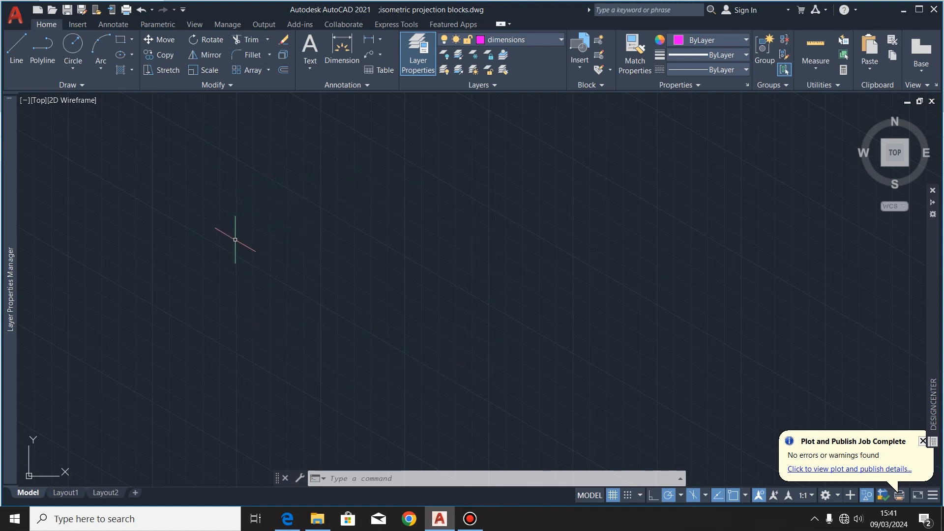
- Check the block's dimensions in the reference PDF and draw the first base edge on layer 0, 100 units long at 330°
{"action": "left_click", "coordinate": [17, 47]}
{"action": "left_click", "coordinate": [19, 55]}
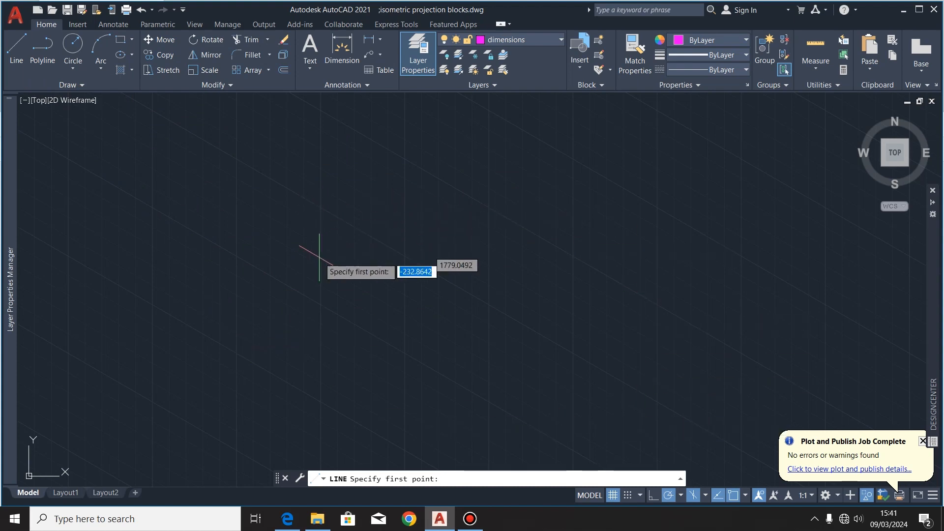
{"action": "left_click", "coordinate": [288, 518]}
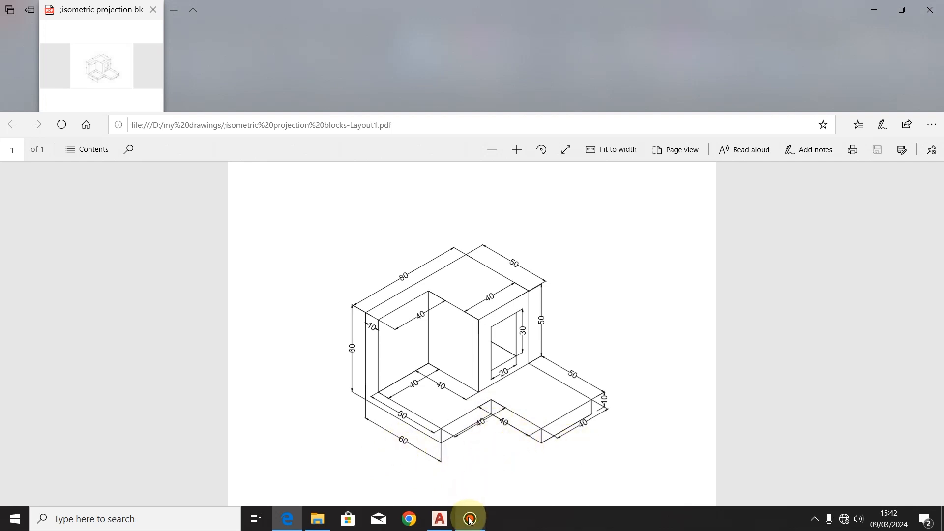
{"action": "left_click", "coordinate": [413, 475]}
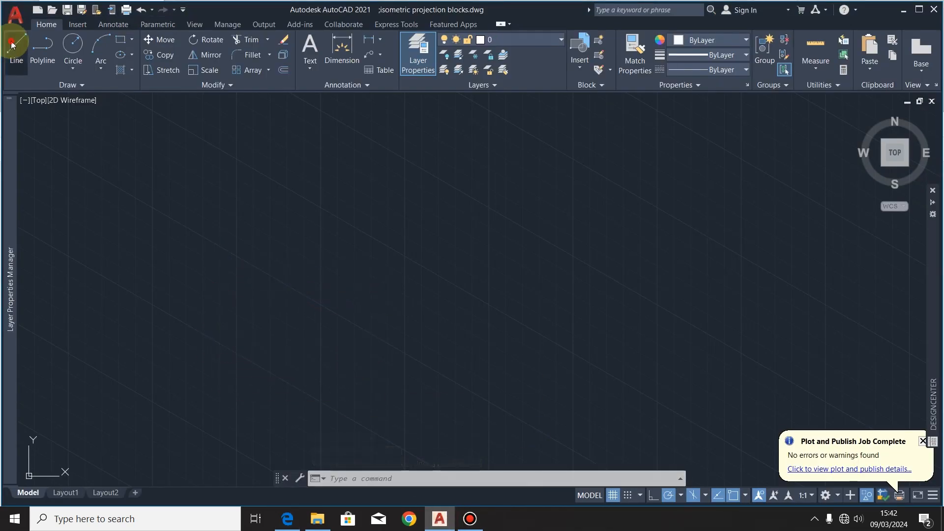
{"action": "left_click", "coordinate": [15, 44]}
{"action": "left_click", "coordinate": [163, 317]}
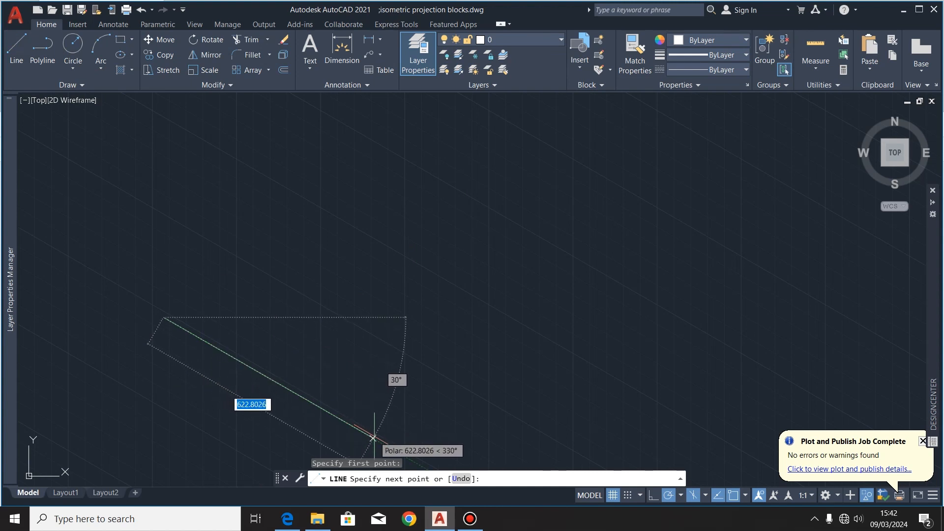
{"action": "type", "text": "100"}
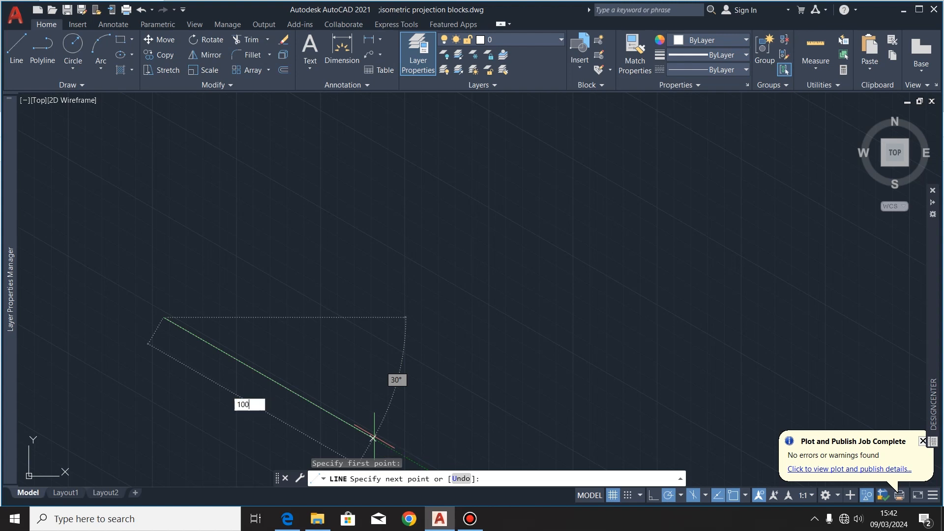
{"action": "key", "text": "Return"}
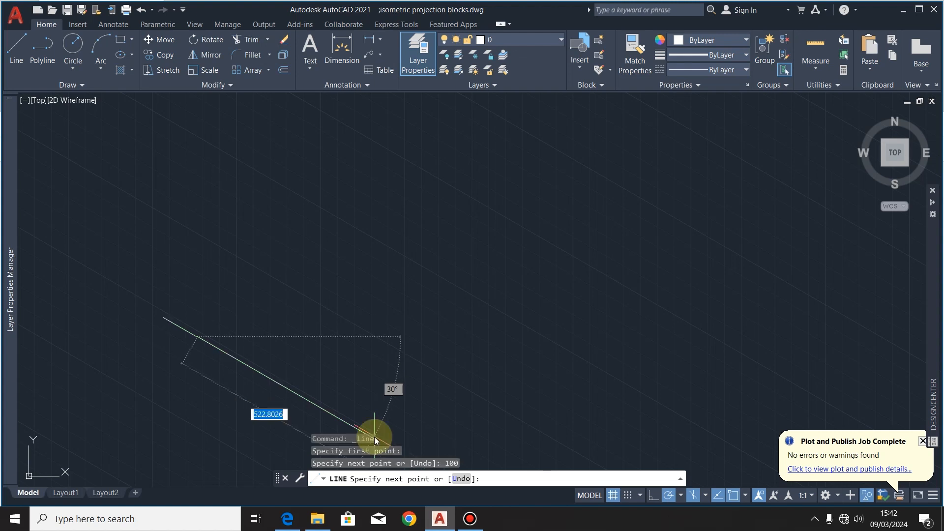
- Consult the reference PDF again and continue the base outline with an 80-unit line at 30°
{"action": "left_click", "coordinate": [287, 523]}
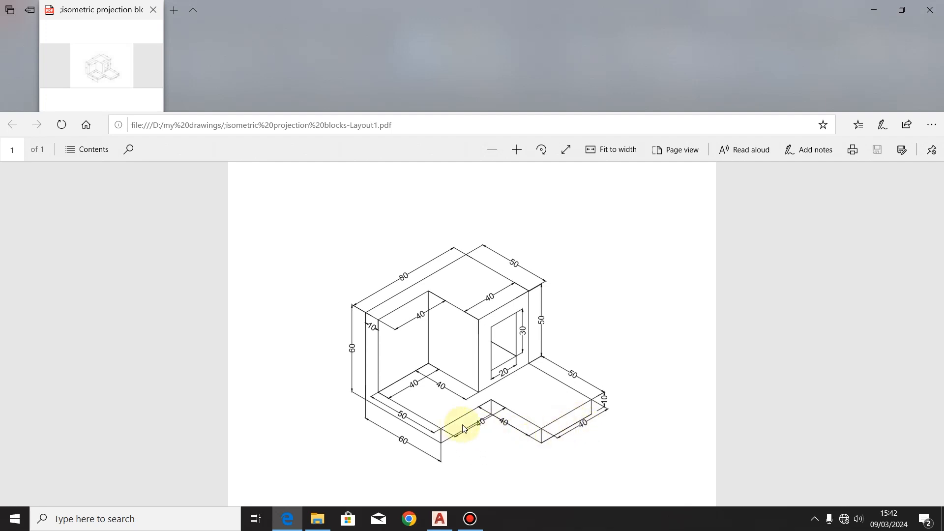
{"action": "left_click", "coordinate": [439, 518]}
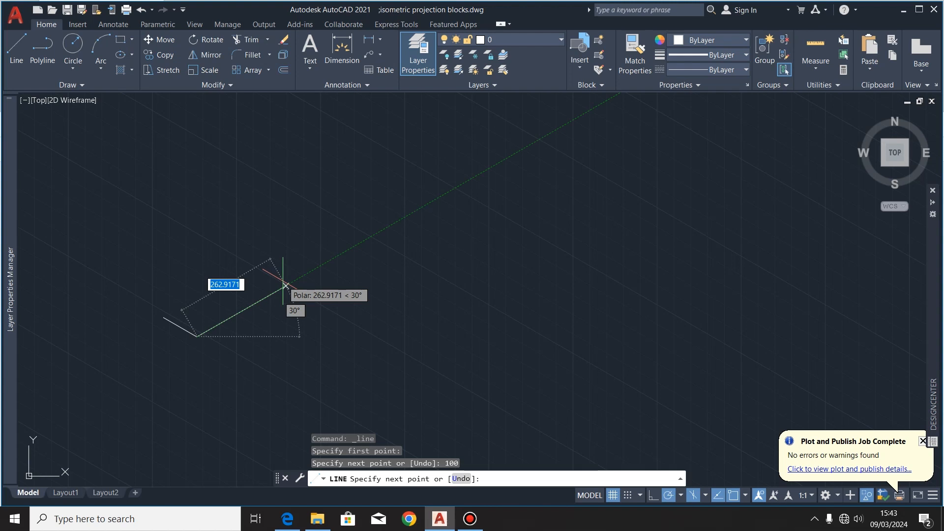
{"action": "type", "text": "80"}
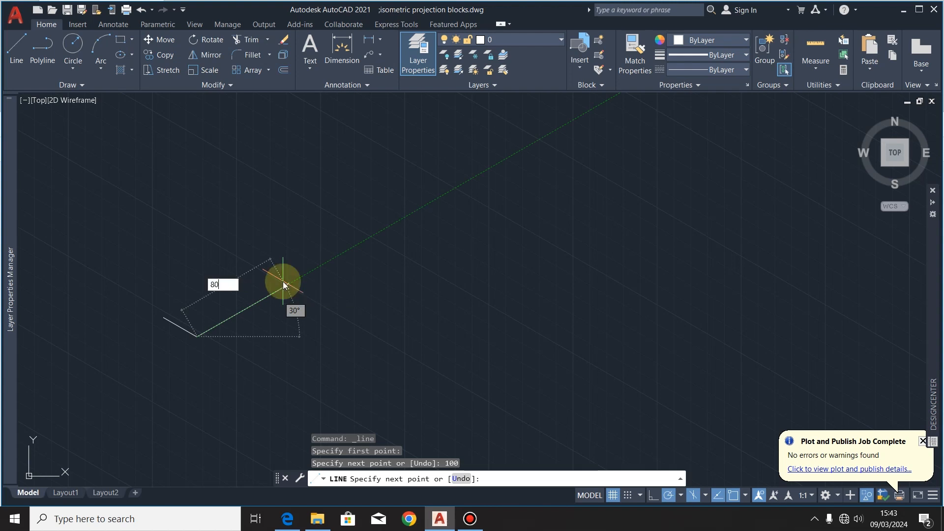
{"action": "key", "text": "Return"}
- Complete the base parallelogram with a 100-unit line at 150° and a closing line back to the start point
{"action": "scroll", "coordinate": [173, 328], "scroll_direction": "up", "scroll_amount": 5}
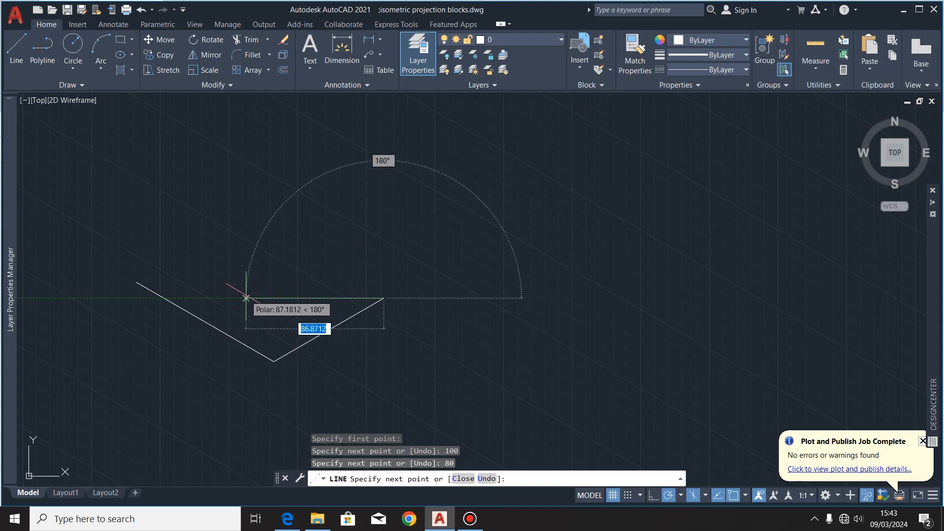
{"action": "mouse_move", "coordinate": [247, 285]}
{"action": "middle_mouse_down"}
{"action": "mouse_move", "coordinate": [246, 276]}
{"action": "mouse_move", "coordinate": [431, 294]}
{"action": "middle_mouse_up"}
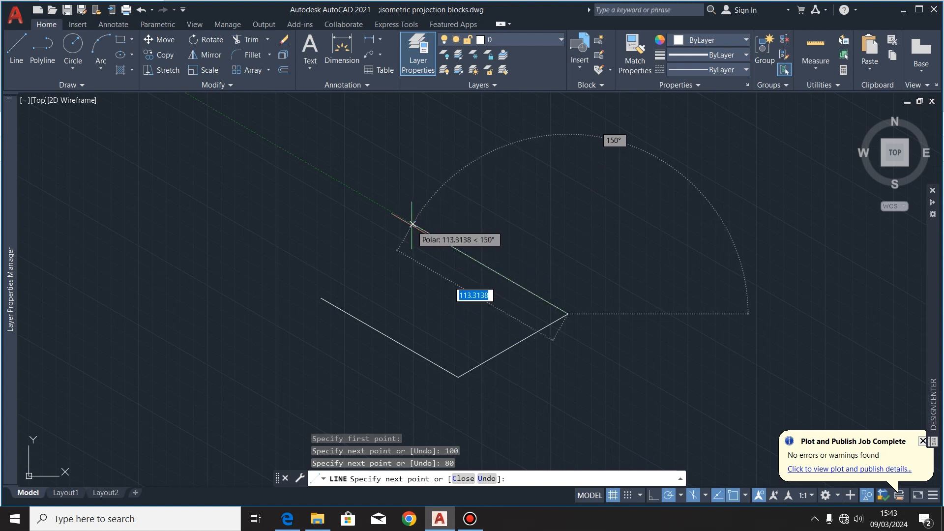
{"action": "type", "text": "100"}
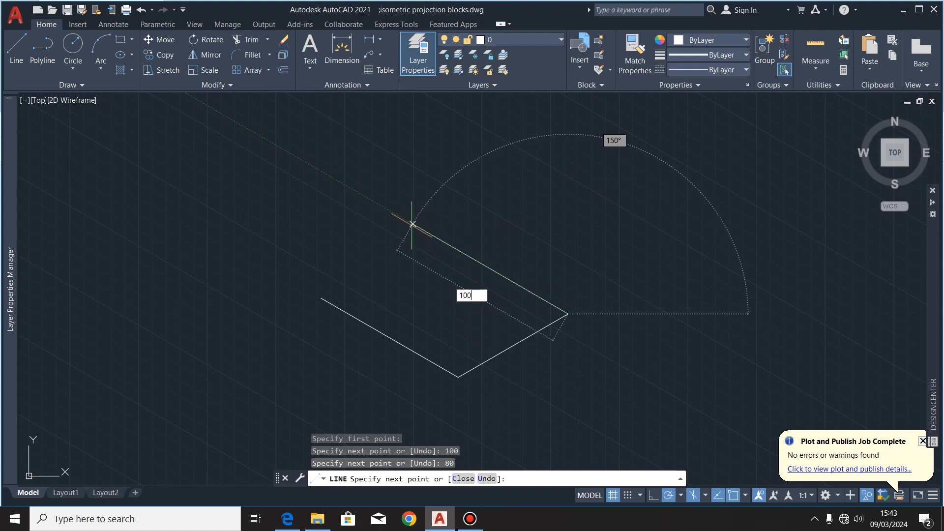
{"action": "key", "text": "Return"}
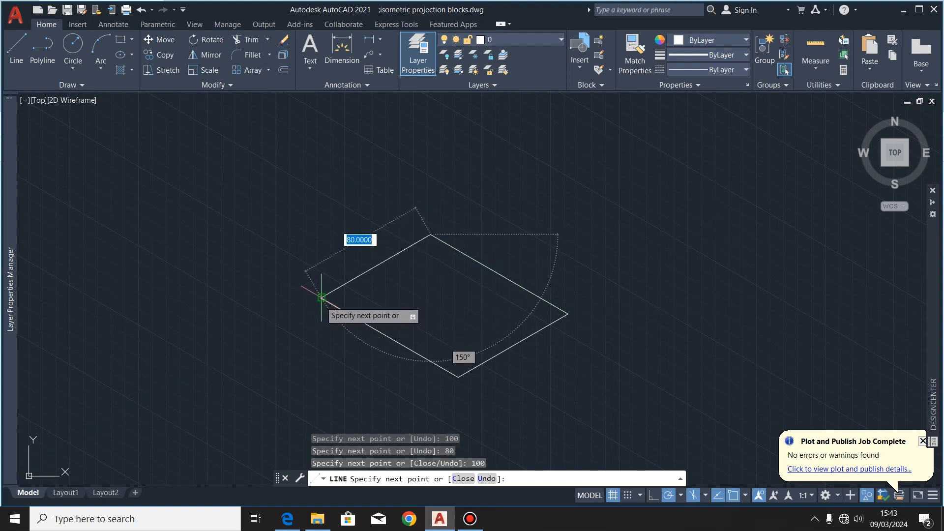
{"action": "left_click", "coordinate": [321, 297]}
{"action": "key", "text": "Return"}
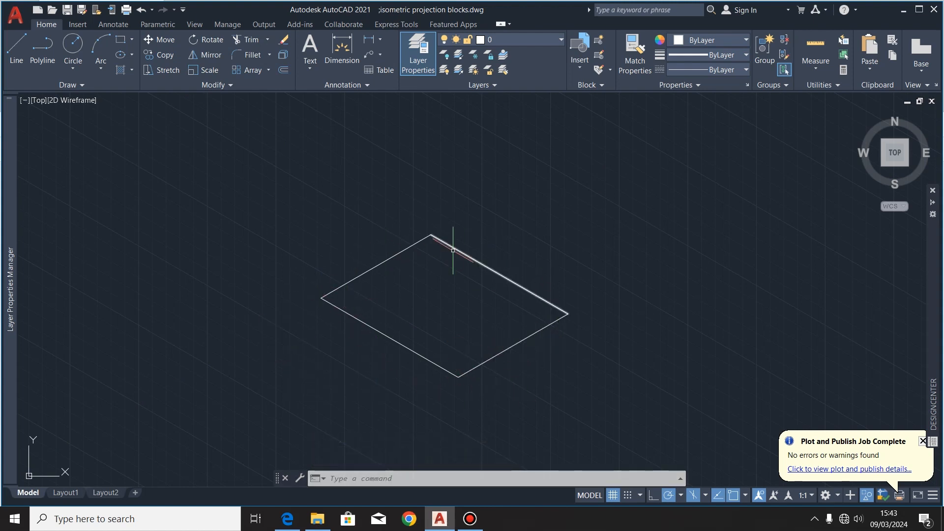
- Draw a line from the base's left corner 60 units along the lower-left edge, continuing at 30° past the opposite edge
{"action": "left_click", "coordinate": [18, 46]}
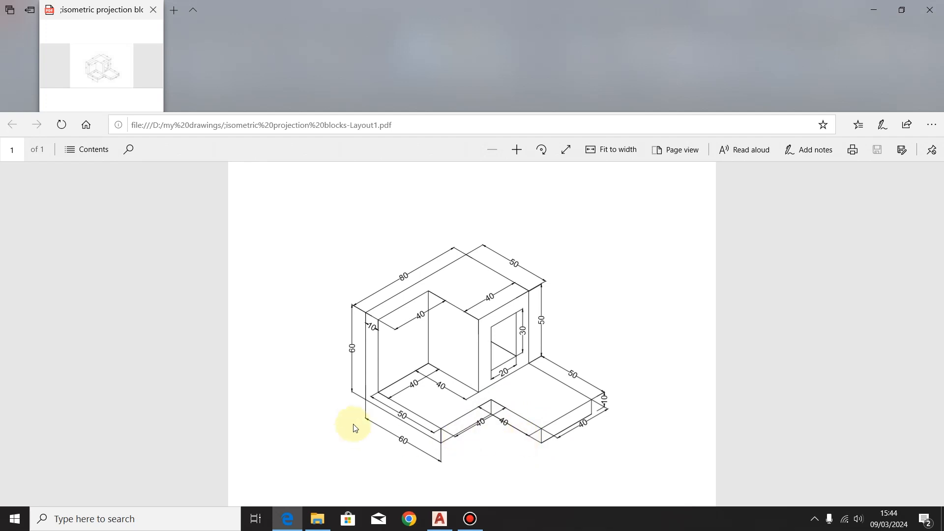
{"action": "left_click", "coordinate": [440, 519]}
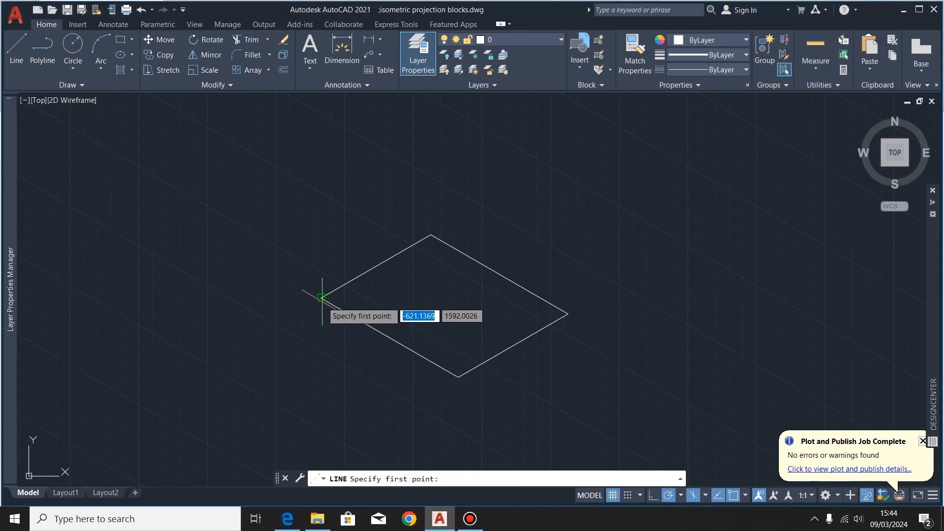
{"action": "left_click", "coordinate": [321, 298]}
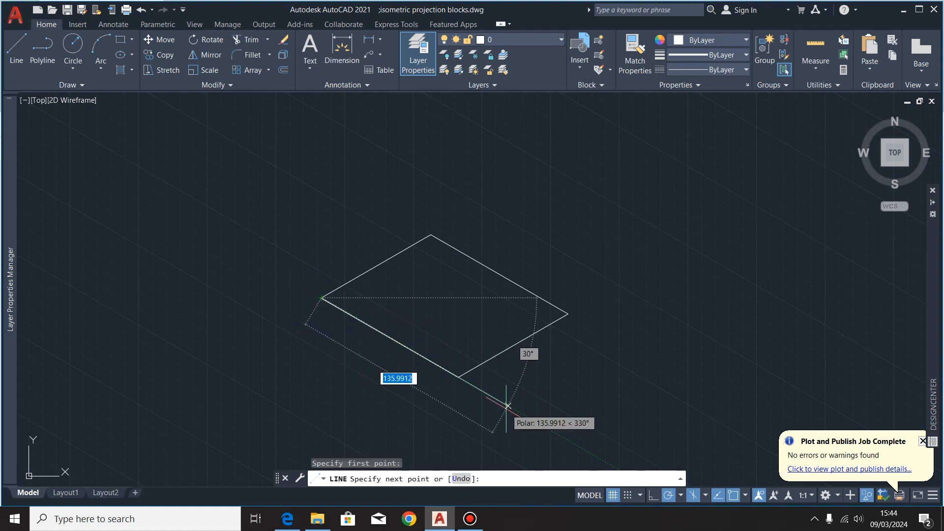
{"action": "type", "text": "60"}
{"action": "key", "text": "Return"}
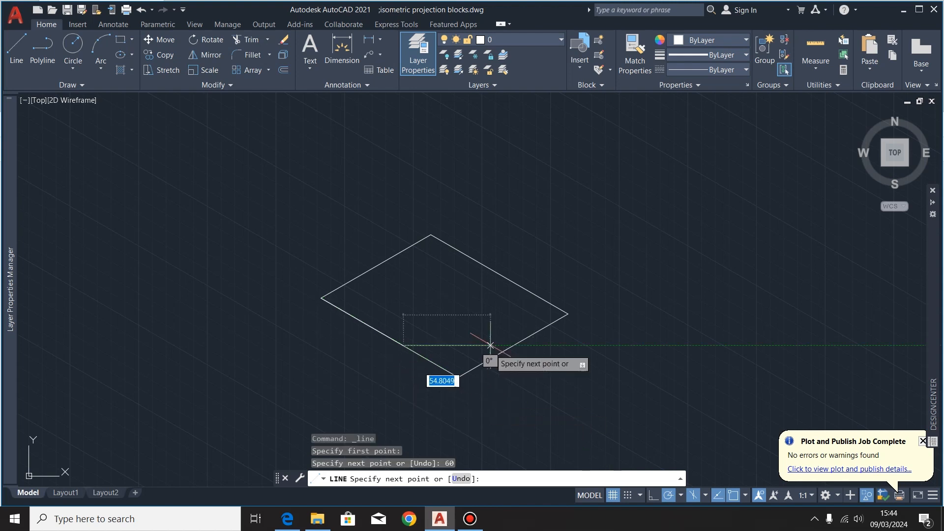
{"action": "left_click", "coordinate": [559, 256]}
{"action": "key", "text": "Escape"}
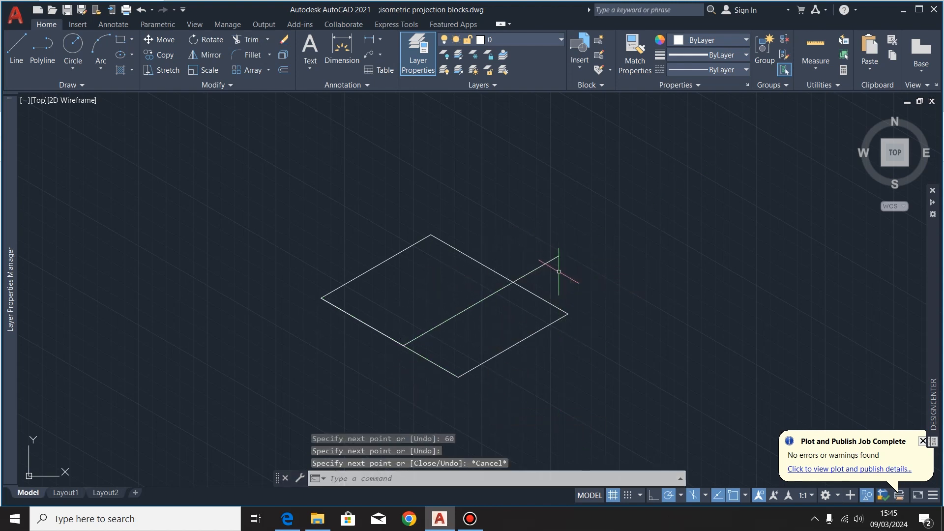
- Trim the end of the dividing line that extends beyond the base's upper-right edge
{"action": "left_click", "coordinate": [244, 39]}
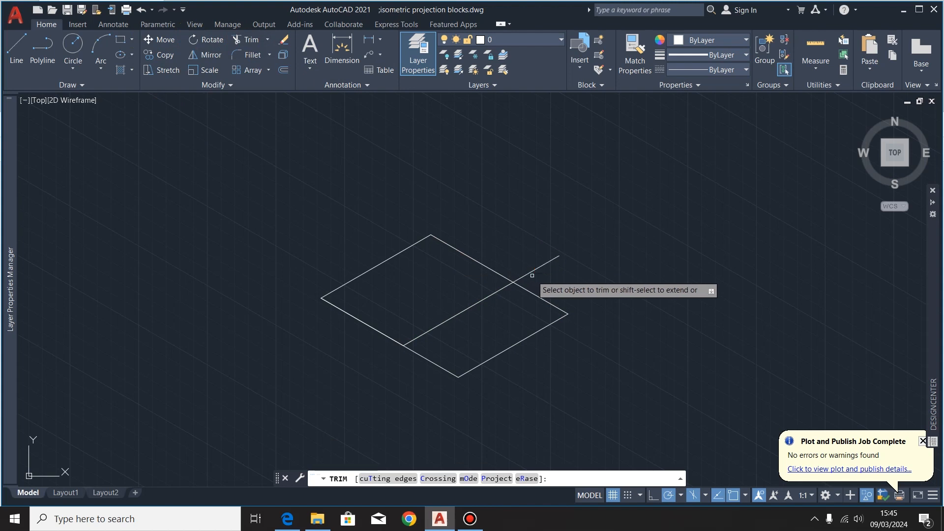
{"action": "left_click", "coordinate": [527, 274]}
{"action": "key", "text": "Escape"}
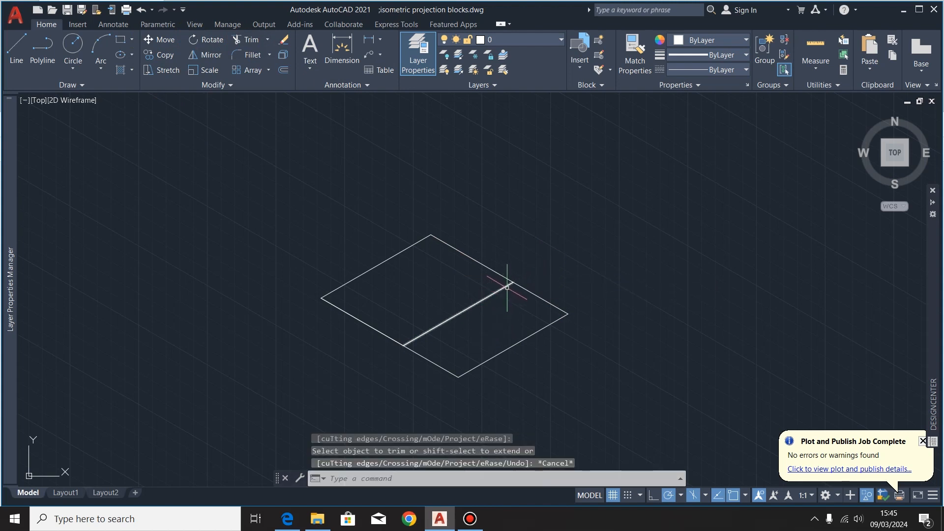
{"action": "left_click", "coordinate": [478, 303]}
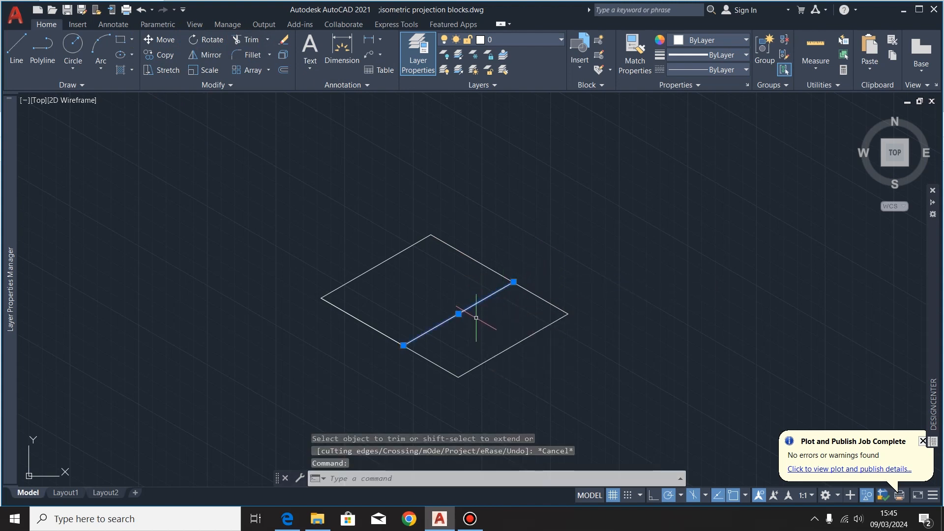
{"action": "left_click", "coordinate": [509, 346]}
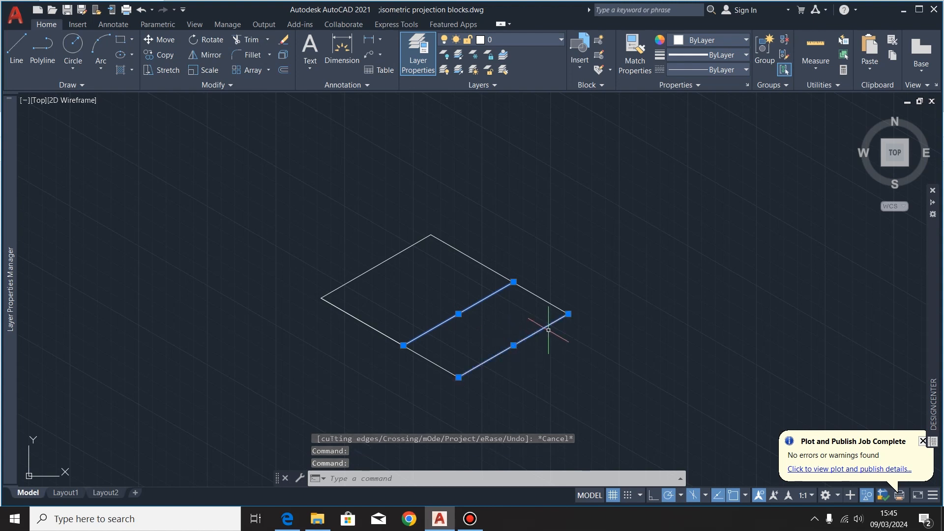
{"action": "key", "text": "Escape"}
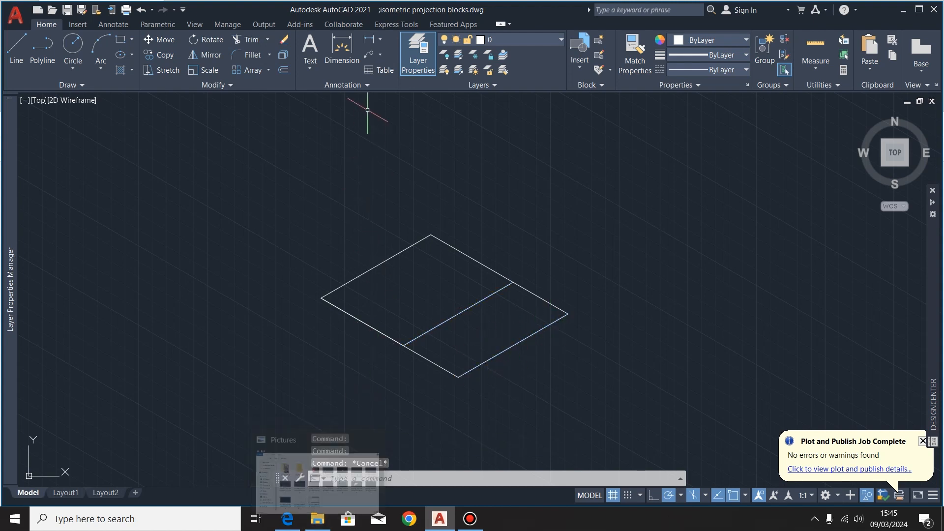
- Dimension the lower-left edge segment between the dividing line and the base's bottom corner
{"action": "left_click", "coordinate": [341, 46]}
{"action": "scroll", "coordinate": [393, 326], "scroll_direction": "up", "scroll_amount": 2}
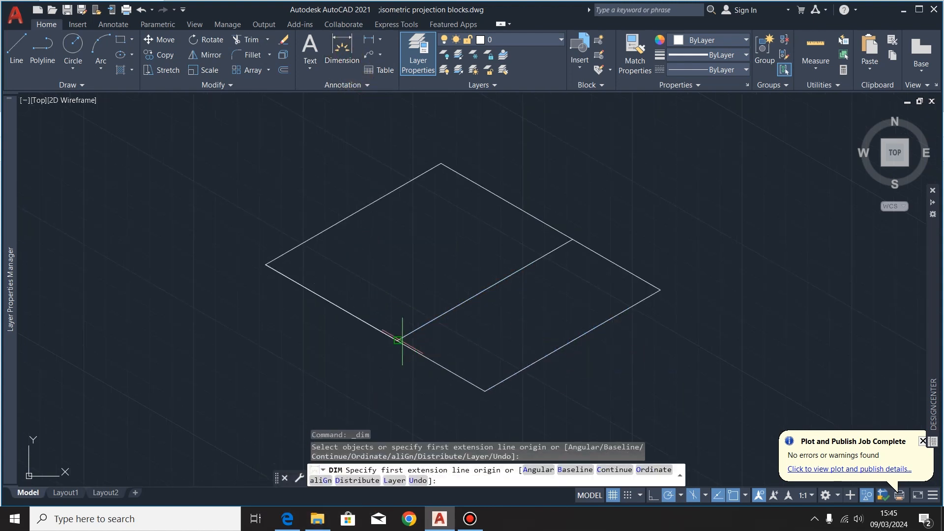
{"action": "left_click", "coordinate": [398, 340]}
{"action": "left_click", "coordinate": [485, 391]}
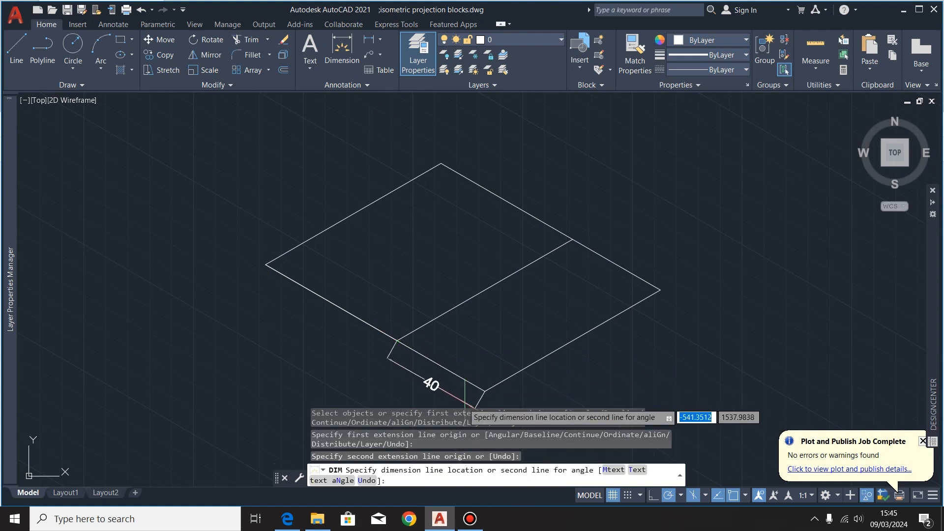
{"action": "left_click", "coordinate": [456, 393]}
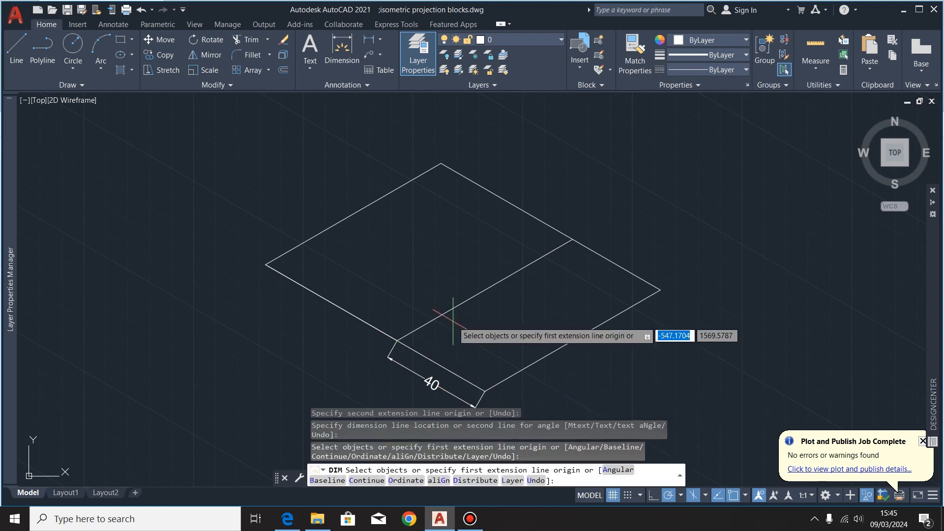
{"action": "key", "text": "Escape"}
- Draw a line from the base's right corner 40 units along the lower-right edge, continuing at 150° past the upper-left edge
{"action": "left_click", "coordinate": [32, 60]}
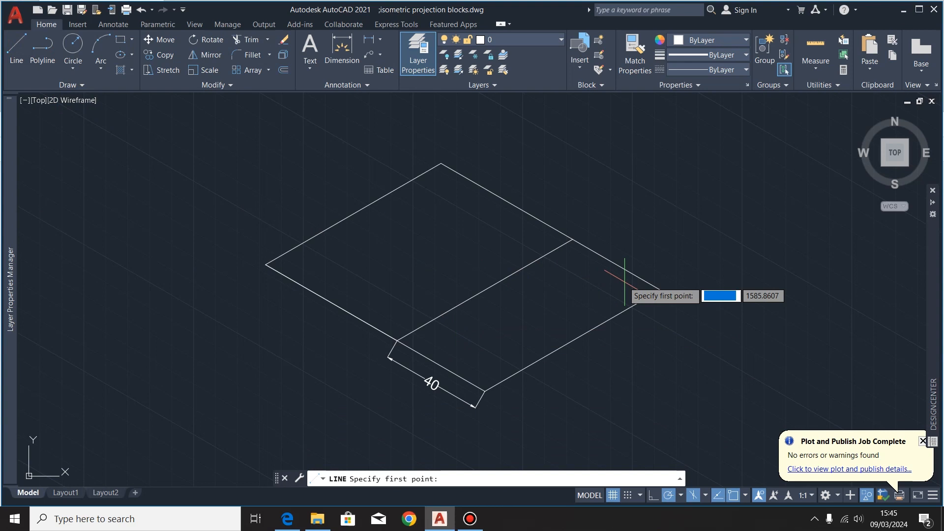
{"action": "left_click", "coordinate": [660, 290]}
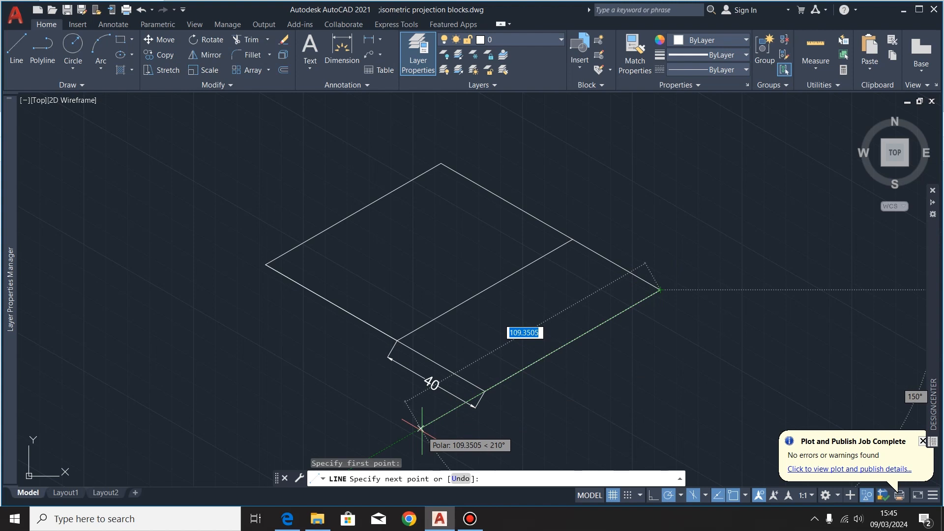
{"action": "type", "text": "40"}
{"action": "key", "text": "Return"}
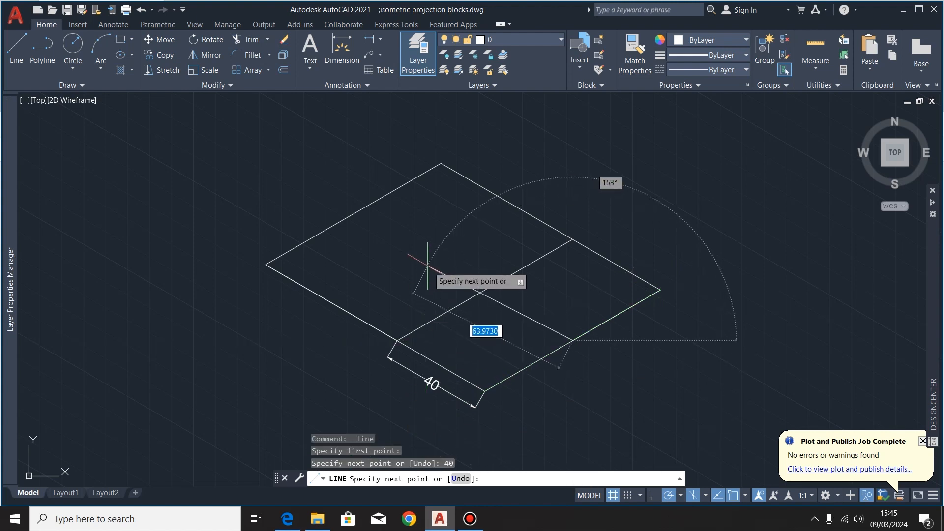
{"action": "left_click", "coordinate": [309, 188]}
{"action": "key", "text": "Escape"}
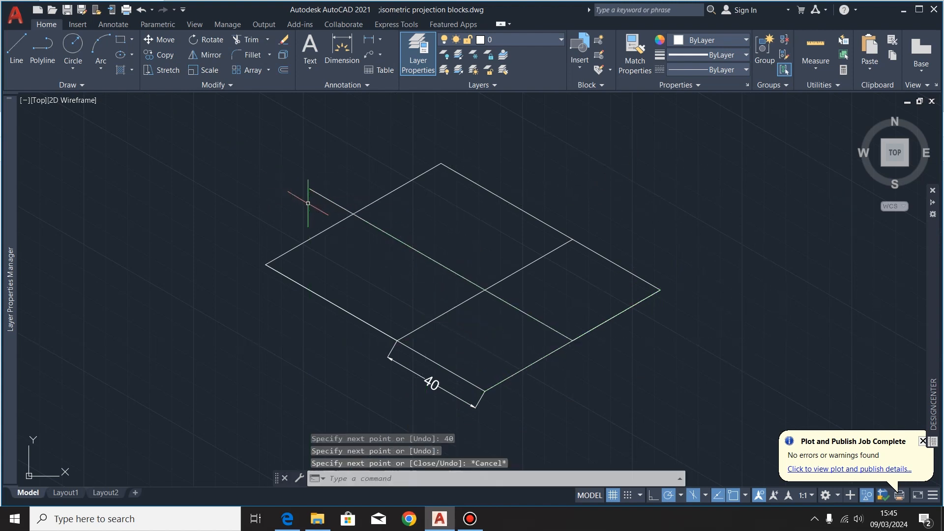
- Trim both dividing lines beyond their intersection, leaving only the square corner outline at the base's bottom corner
{"action": "left_click", "coordinate": [249, 40]}
{"action": "left_click", "coordinate": [331, 201]}
{"action": "left_click", "coordinate": [420, 256]}
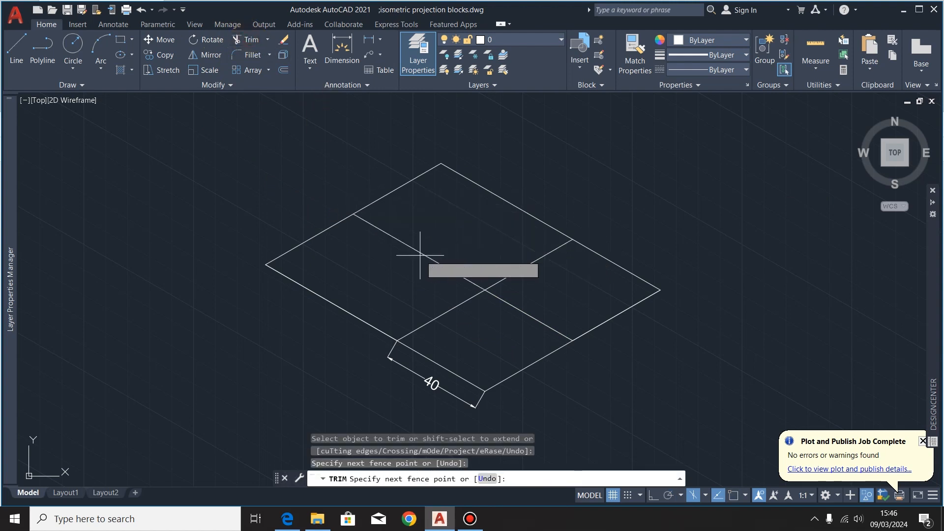
{"action": "left_click", "coordinate": [384, 218]}
{"action": "scroll", "coordinate": [384, 218], "scroll_direction": "down", "scroll_amount": 1}
{"action": "left_click", "coordinate": [483, 240]}
{"action": "scroll", "coordinate": [427, 244], "scroll_direction": "up", "scroll_amount": 1}
{"action": "key", "text": "Escape"}
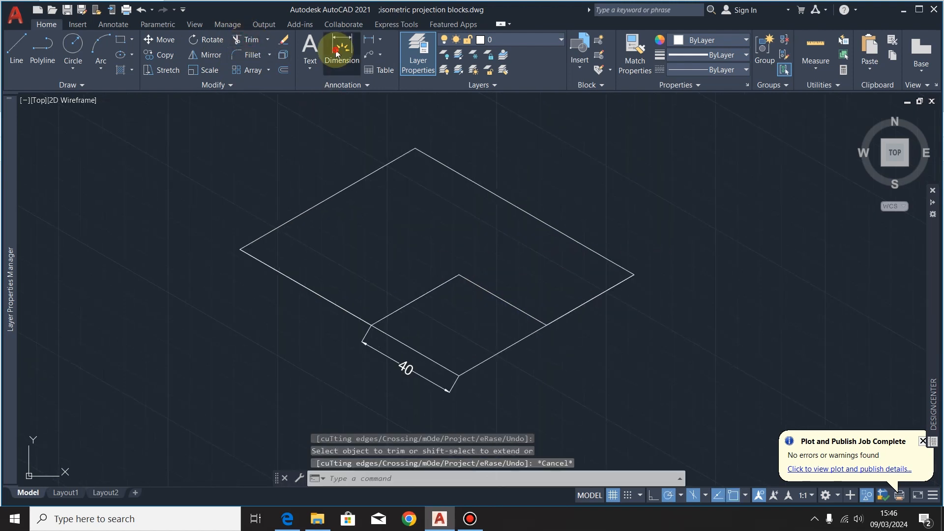
- Dimension the corner outline's inner edge from the lower-right base edge to the dividing lines' intersection
{"action": "left_click", "coordinate": [339, 48]}
{"action": "left_click", "coordinate": [546, 324]}
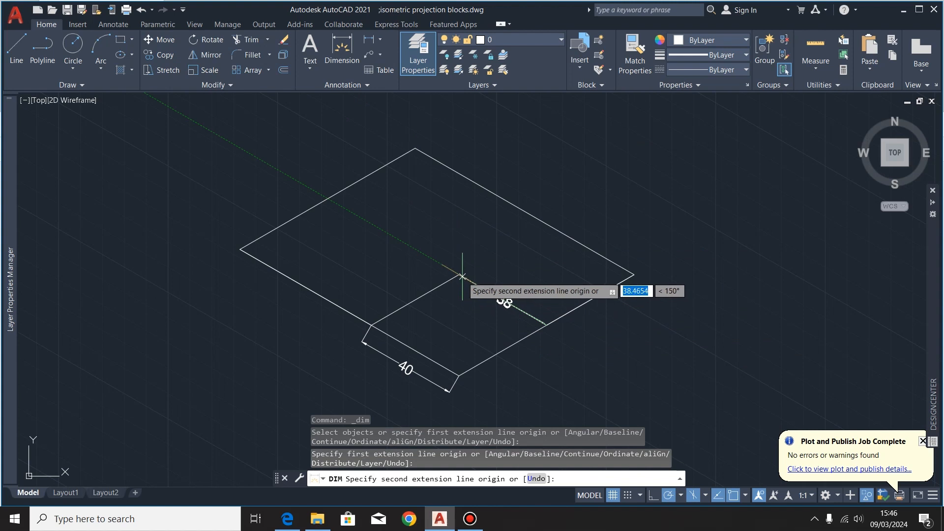
{"action": "left_click", "coordinate": [458, 274]}
{"action": "left_click", "coordinate": [472, 312]}
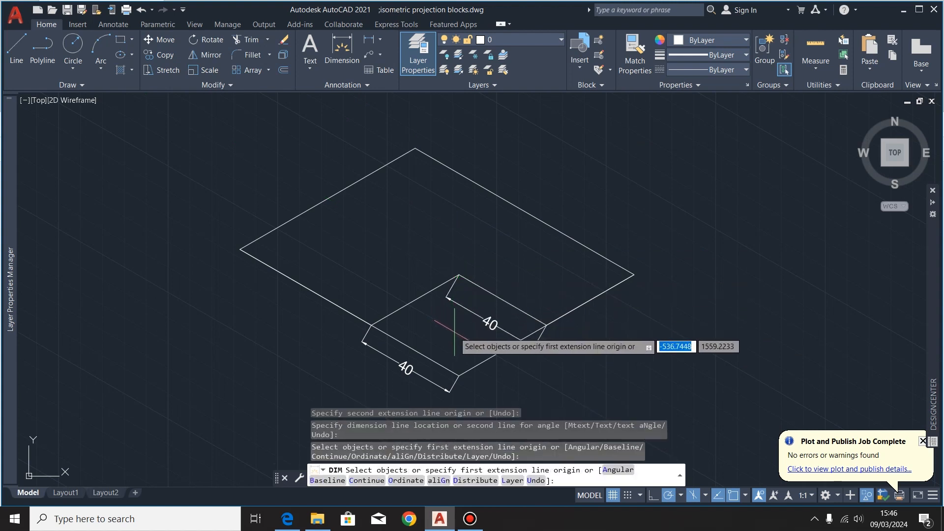
- Delete both 40-unit dimensions from the base's corner outline
{"action": "key", "text": "Escape"}
{"action": "left_click", "coordinate": [437, 384]}
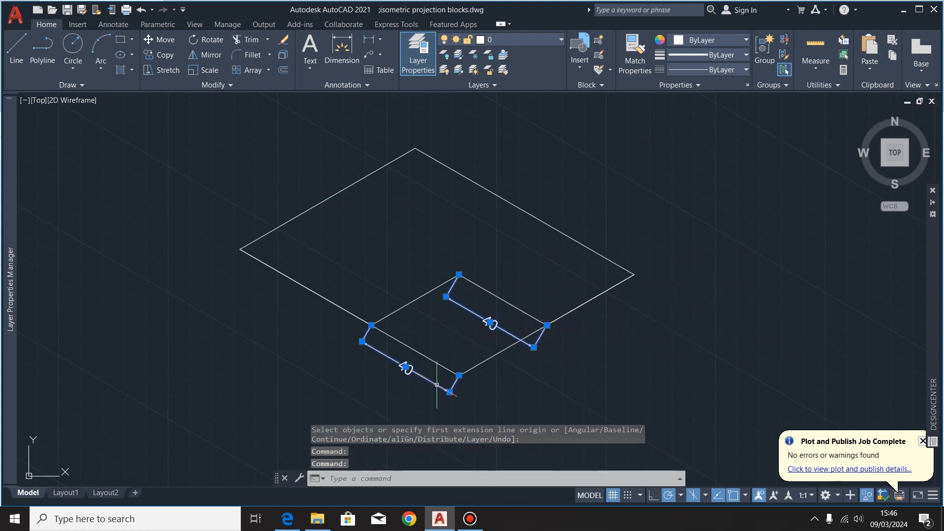
{"action": "key", "text": "Delete"}
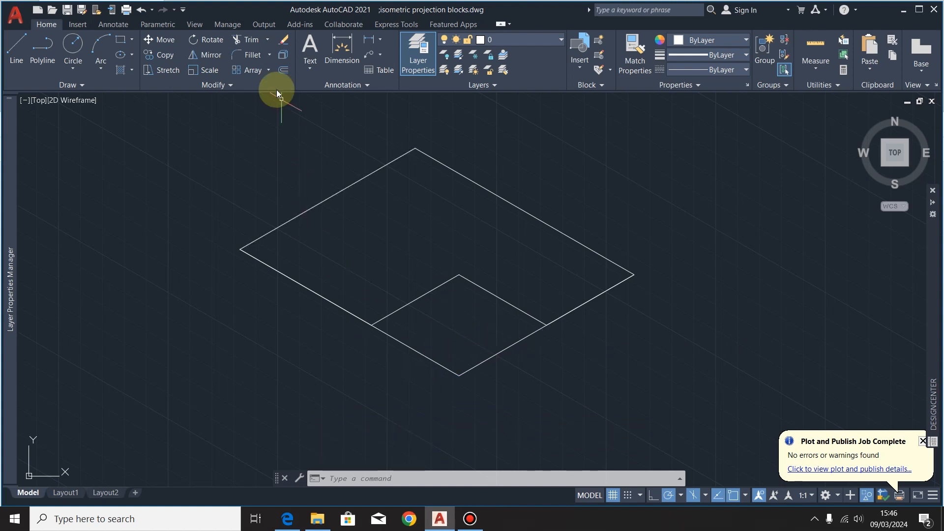
- Trim the two outer base edges at the bottom corner to open the 40 by 40 notch
{"action": "left_click", "coordinate": [254, 41]}
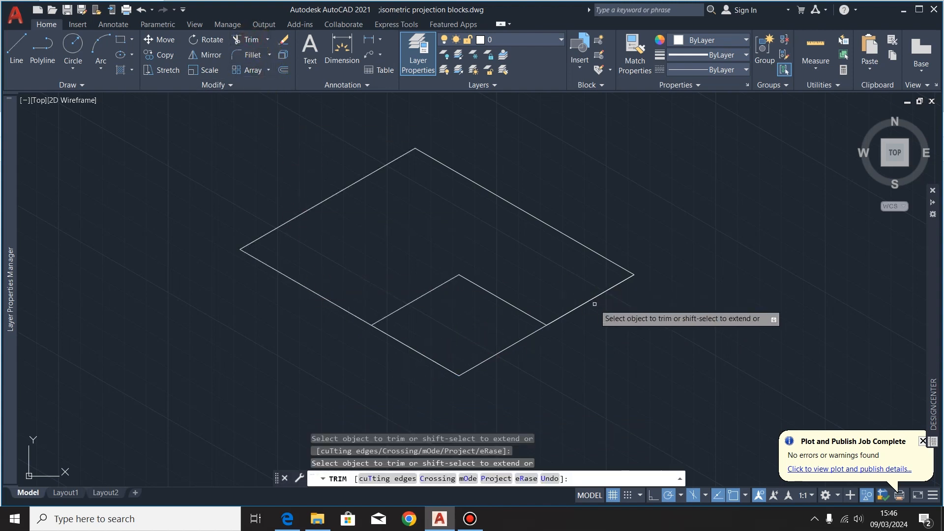
{"action": "left_click", "coordinate": [507, 347]}
{"action": "left_click", "coordinate": [451, 370]}
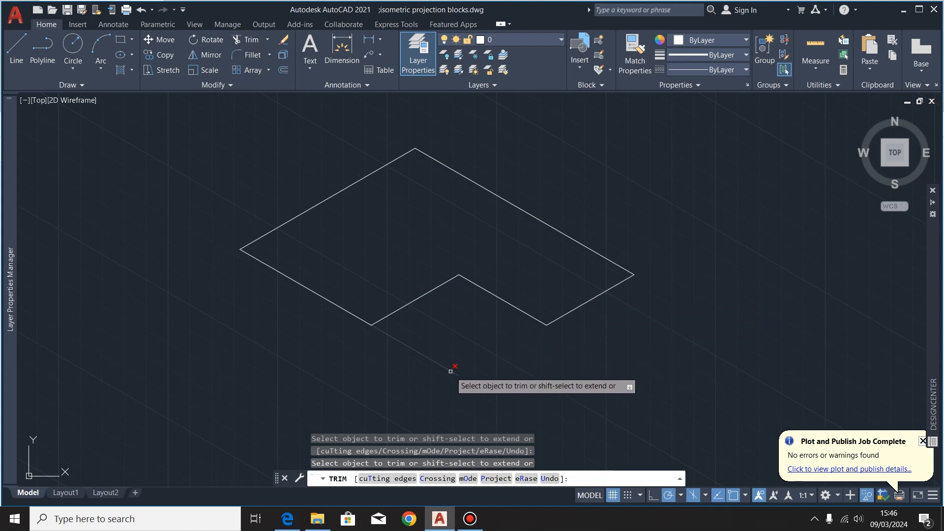
{"action": "key", "text": "Escape"}
- From the notch's lower-left outer corner, draw a 10-unit line straight up, continuing 40 units at 30°
{"action": "left_click", "coordinate": [16, 47]}
{"action": "left_click", "coordinate": [370, 326]}
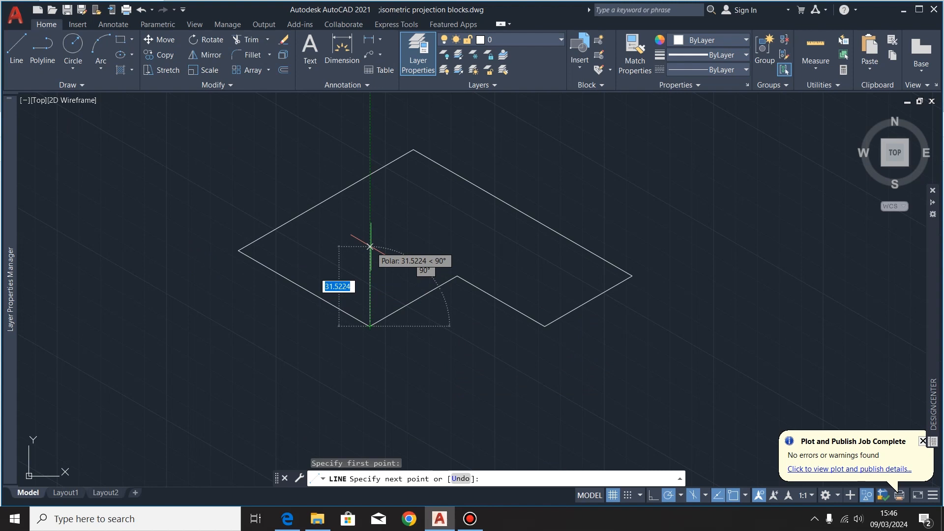
{"action": "type", "text": "10"}
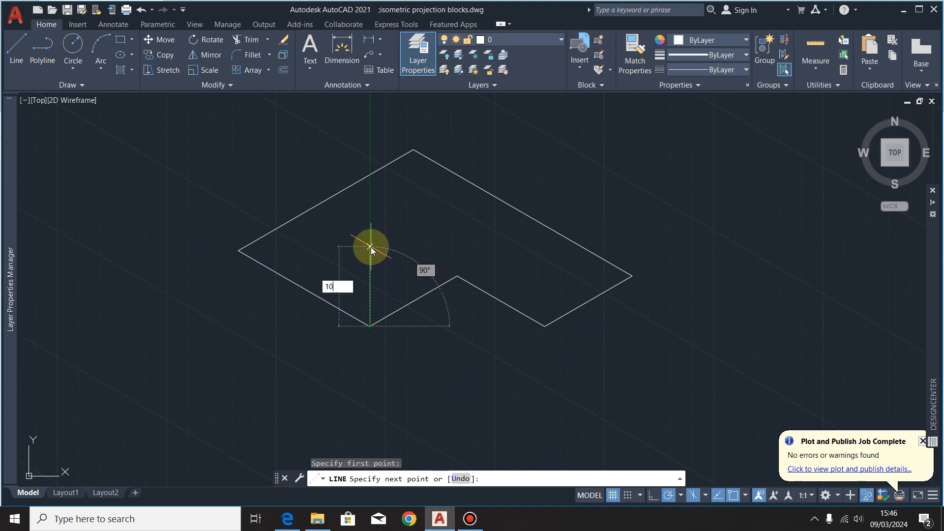
{"action": "key", "text": "Return"}
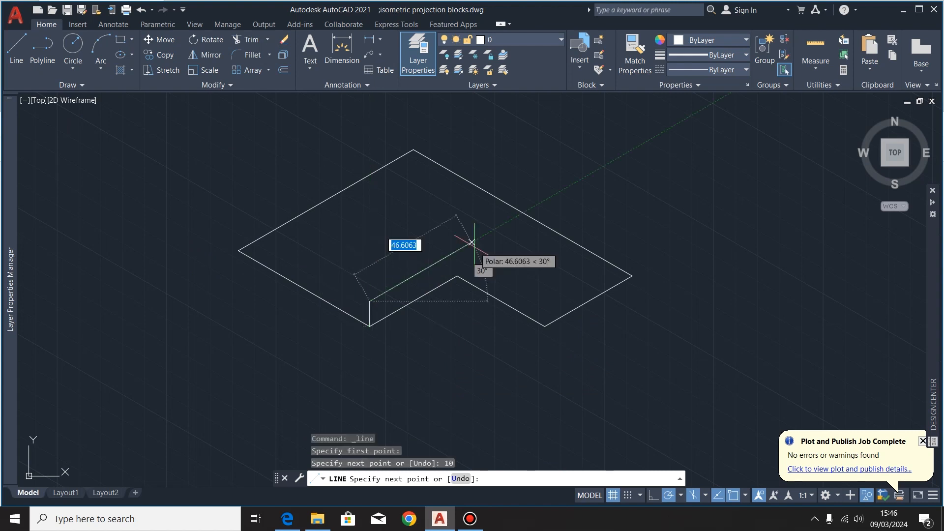
{"action": "type", "text": "40"}
{"action": "key", "text": "Return"}
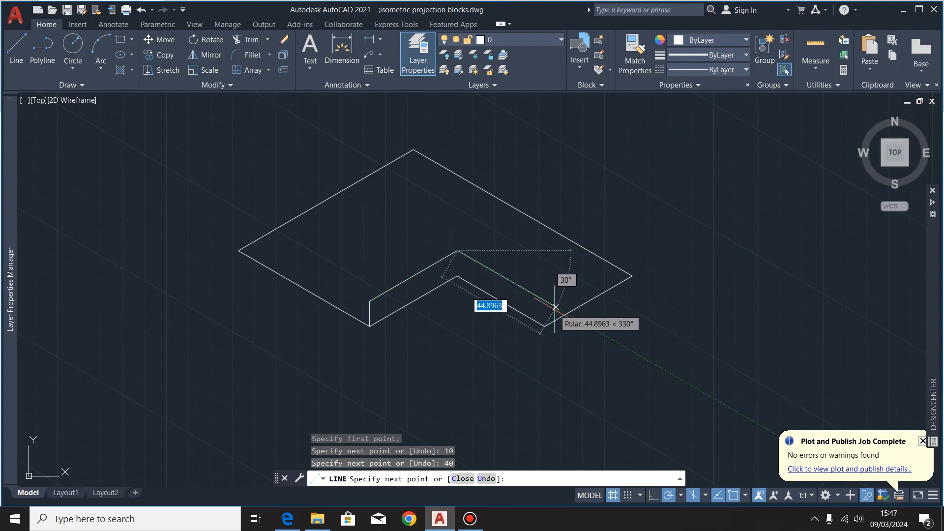
- Continue the raised outline 40 units at 330° and 40 units at 30°, ending with a vertical line down to the base's right corner
{"action": "type", "text": "40"}
{"action": "key", "text": "Return"}
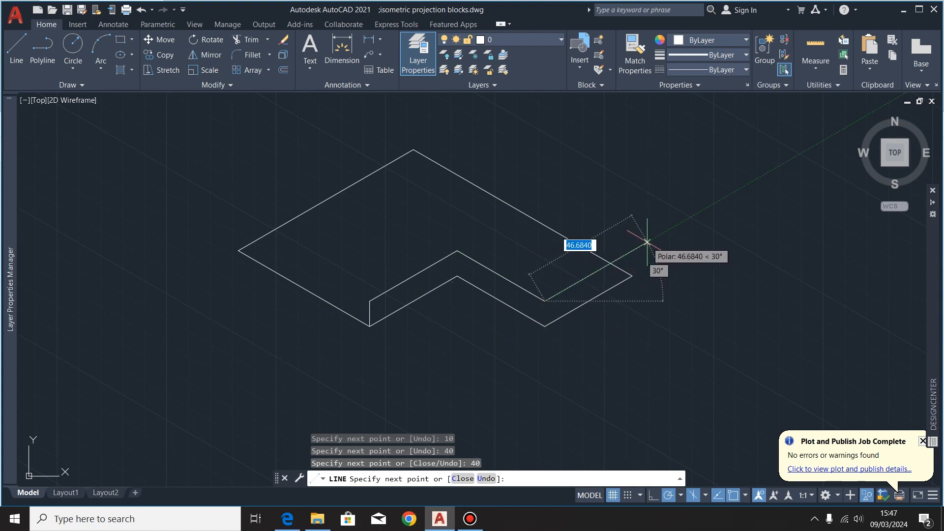
{"action": "type", "text": "4"}
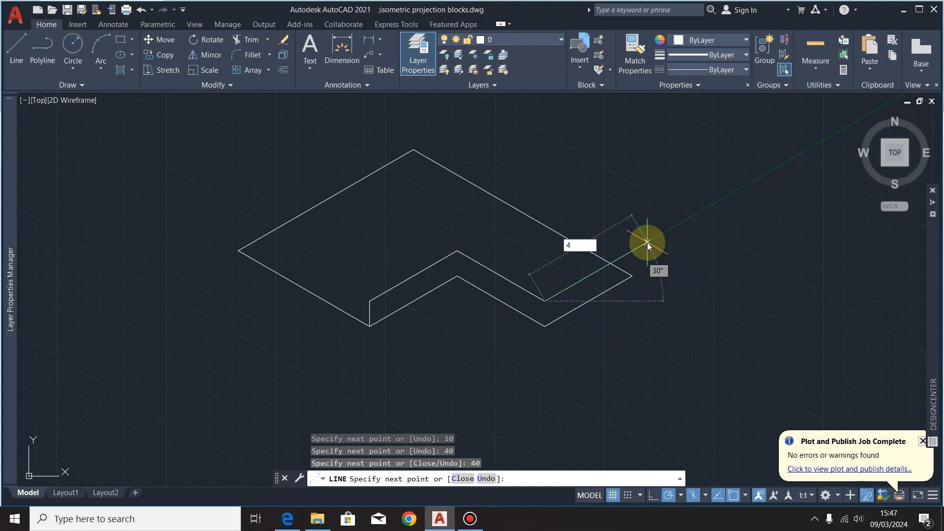
{"action": "type", "text": "0"}
{"action": "key", "text": "Return"}
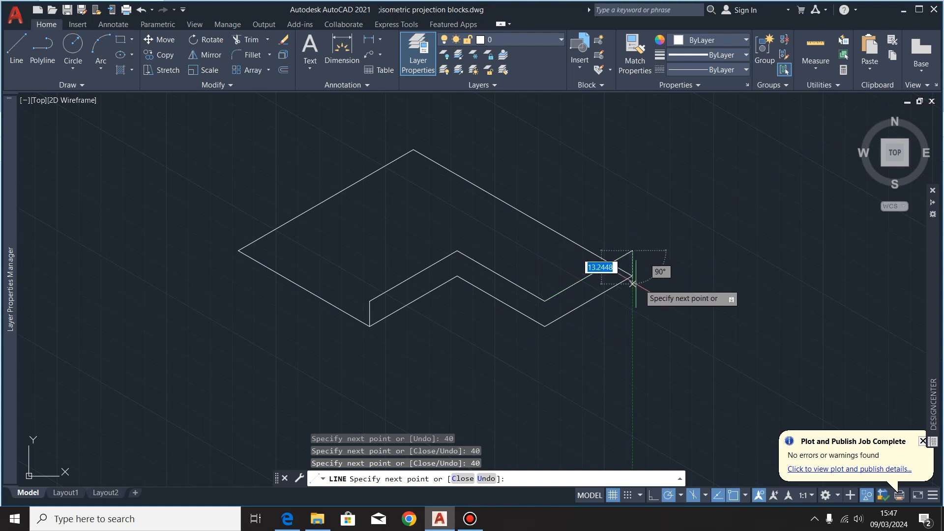
{"action": "scroll", "coordinate": [638, 282], "scroll_direction": "up", "scroll_amount": 5}
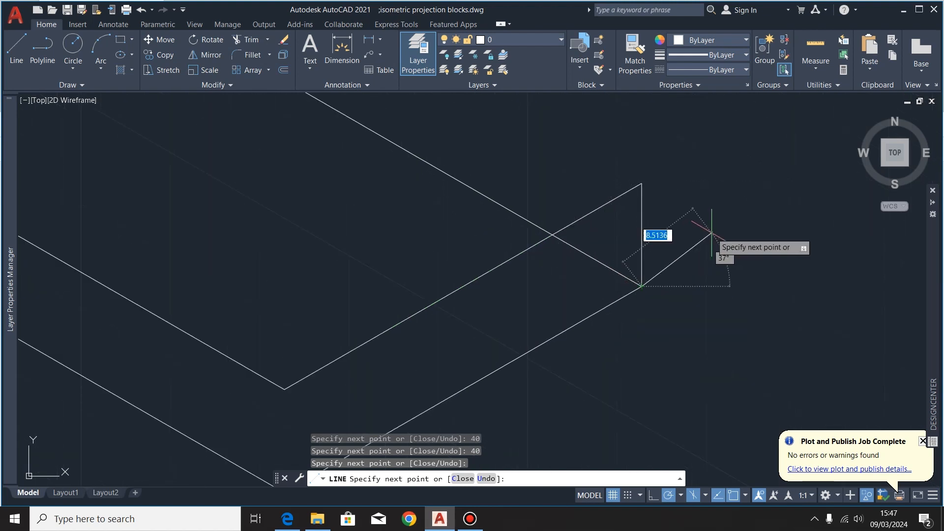
{"action": "key", "text": "Escape"}
- Draw vertical edges joining the raised and base outlines at the notch's inner corner and lower-right outer corner
{"action": "scroll", "coordinate": [722, 228], "scroll_direction": "down", "scroll_amount": 4}
{"action": "left_click", "coordinate": [16, 47]}
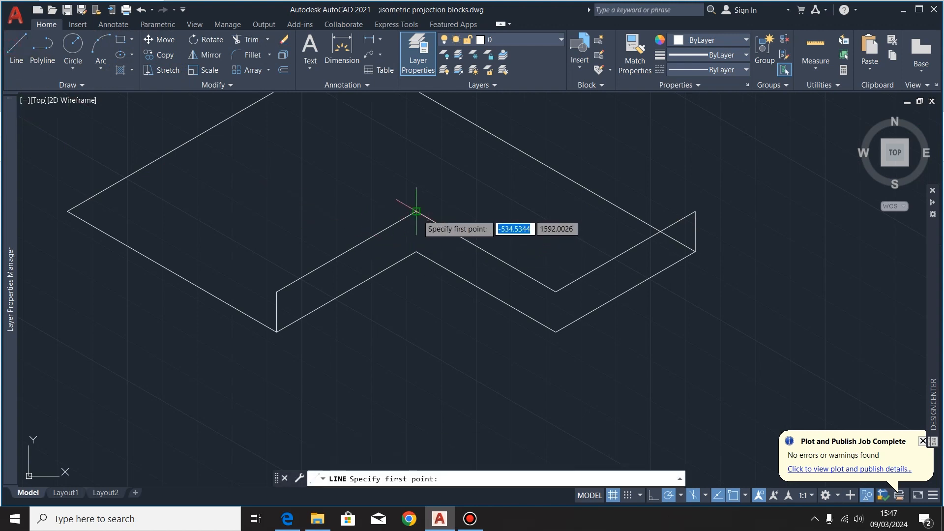
{"action": "left_click", "coordinate": [416, 251]}
{"action": "key", "text": "Return"}
{"action": "key", "text": "Return"}
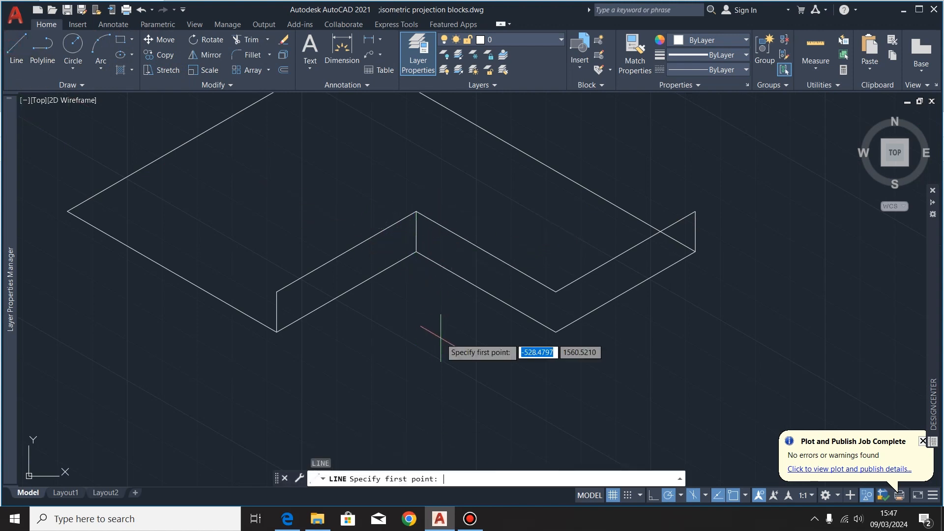
{"action": "left_click", "coordinate": [556, 291]}
{"action": "left_click", "coordinate": [555, 332]}
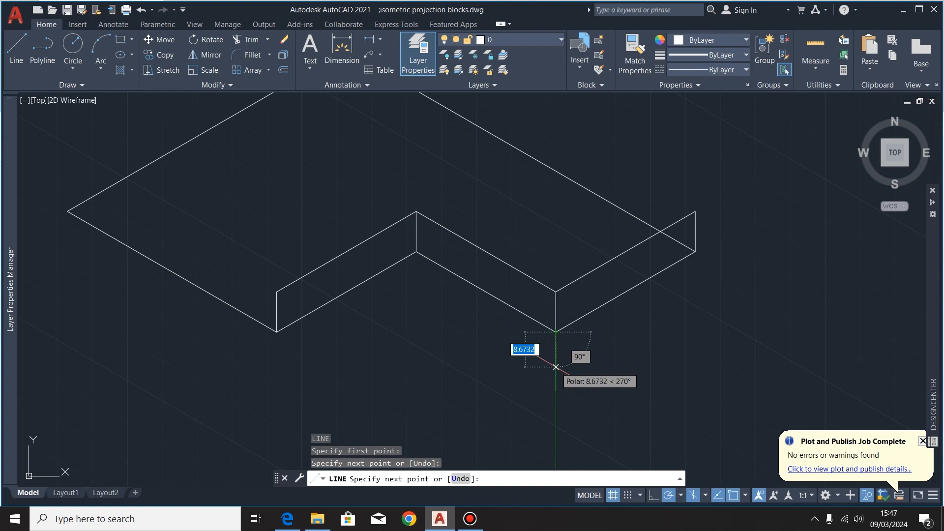
{"action": "key", "text": "Escape"}
- From the top of the notch's left vertical edge, draw a 60-unit line at 150°, continuing down to the base's left corner
{"action": "scroll", "coordinate": [415, 352], "scroll_direction": "down", "scroll_amount": 2}
{"action": "key", "text": "Return"}
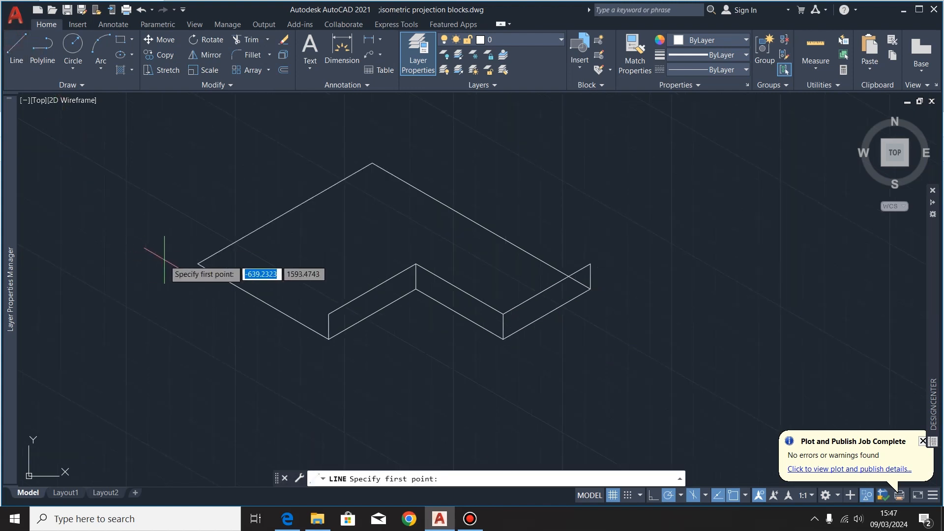
{"action": "scroll", "coordinate": [322, 308], "scroll_direction": "up", "scroll_amount": 2}
{"action": "left_click", "coordinate": [337, 327]}
{"action": "scroll", "coordinate": [442, 363], "scroll_direction": "down", "scroll_amount": 3}
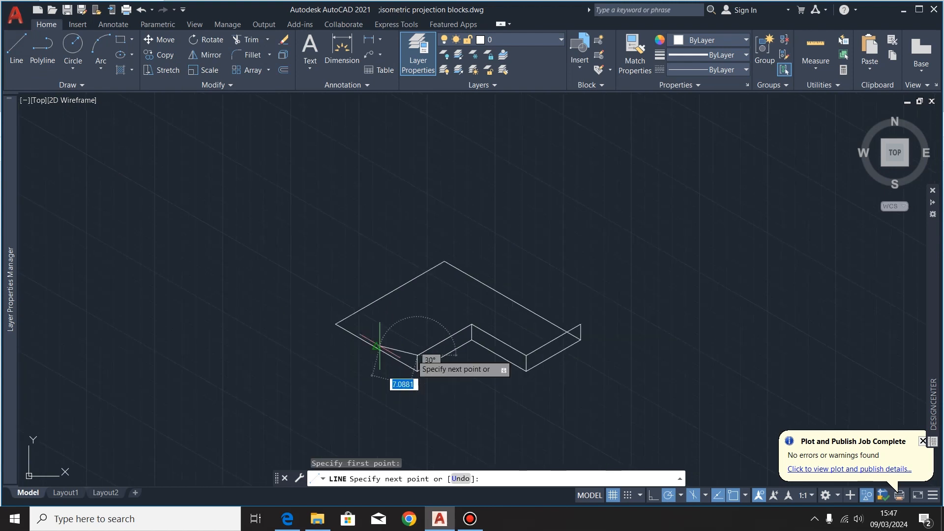
{"action": "scroll", "coordinate": [312, 293], "scroll_direction": "up", "scroll_amount": 2}
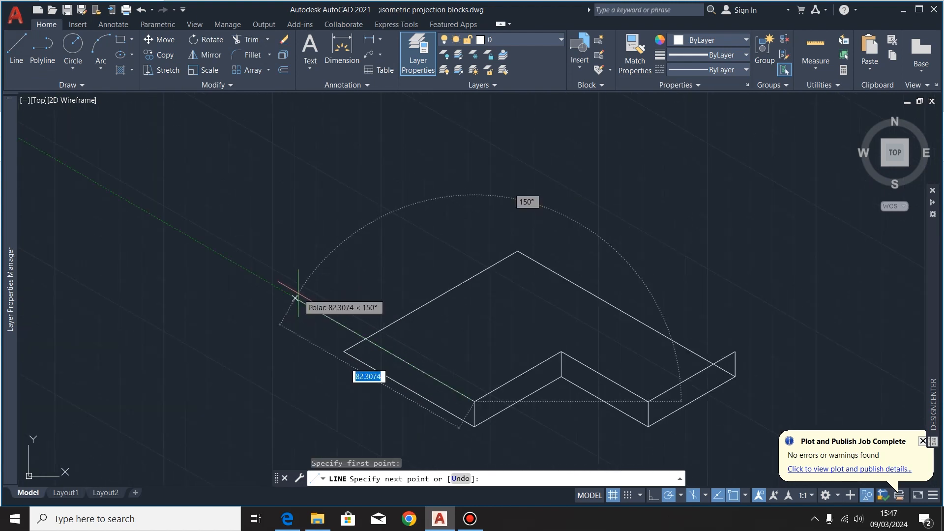
{"action": "type", "text": "60"}
{"action": "key", "text": "Return"}
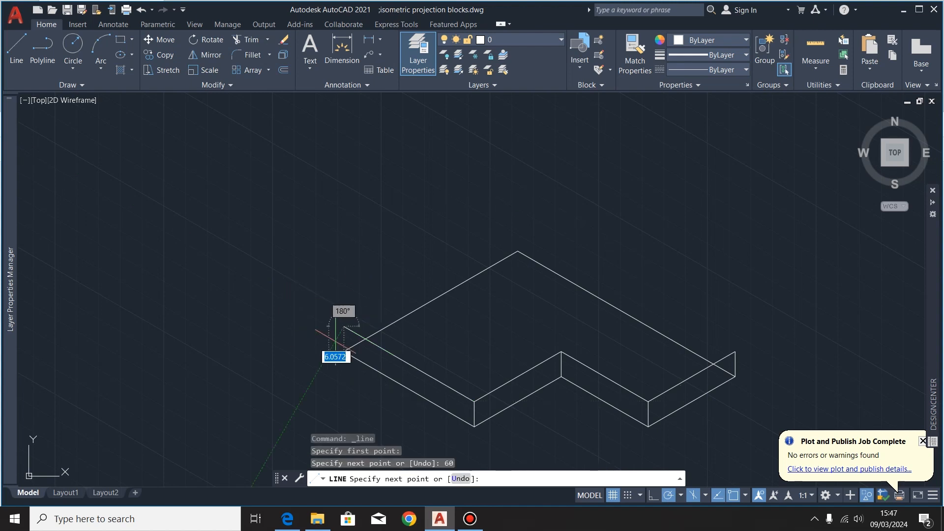
{"action": "scroll", "coordinate": [339, 314], "scroll_direction": "up", "scroll_amount": 3}
{"action": "scroll", "coordinate": [315, 314], "scroll_direction": "down", "scroll_amount": 3}
{"action": "key", "text": "Escape"}
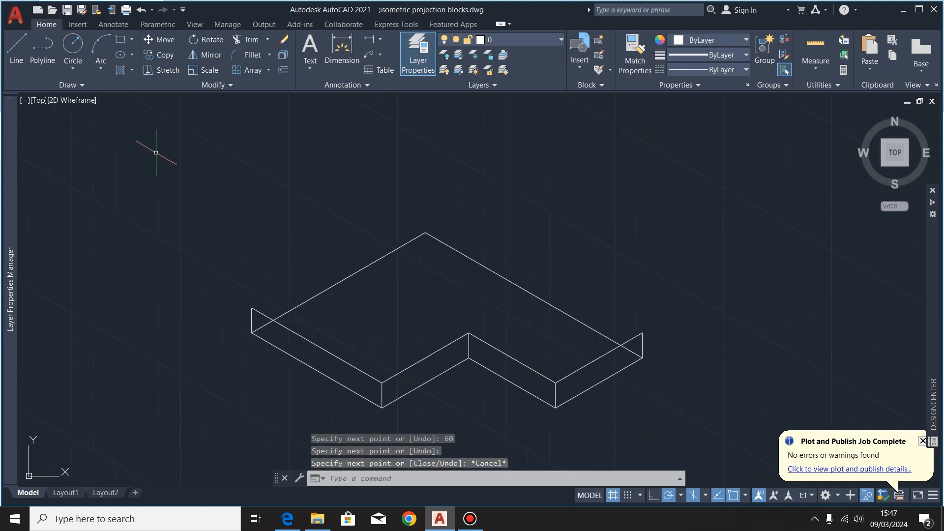
- From the raised left corner, draw an 80-unit line at 30°, continuing to the raised right corner to complete the upper outline
{"action": "key", "text": "space"}
{"action": "left_click", "coordinate": [252, 307]}
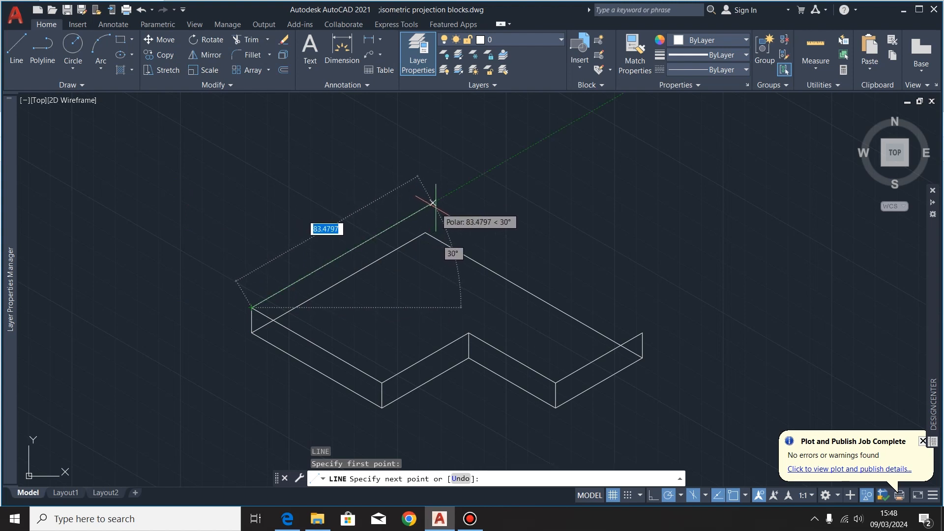
{"action": "type", "text": "80"}
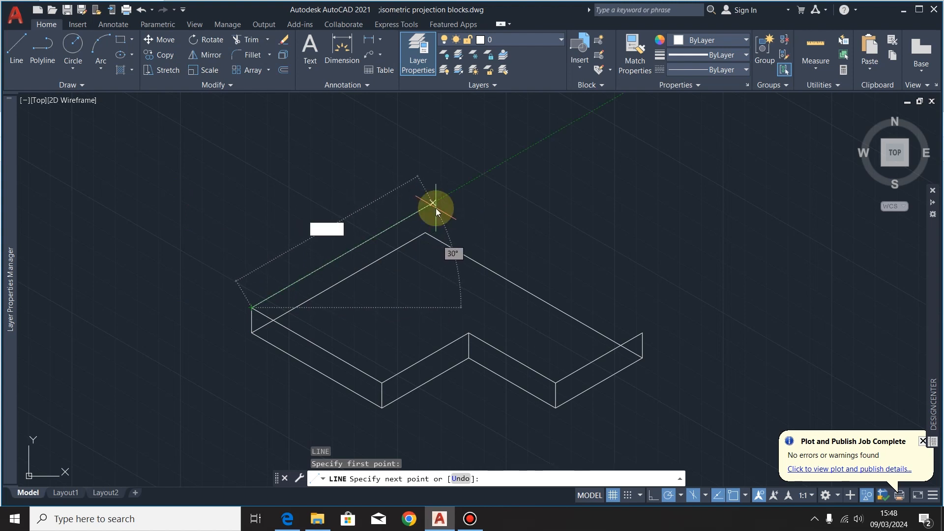
{"action": "key", "text": "Return"}
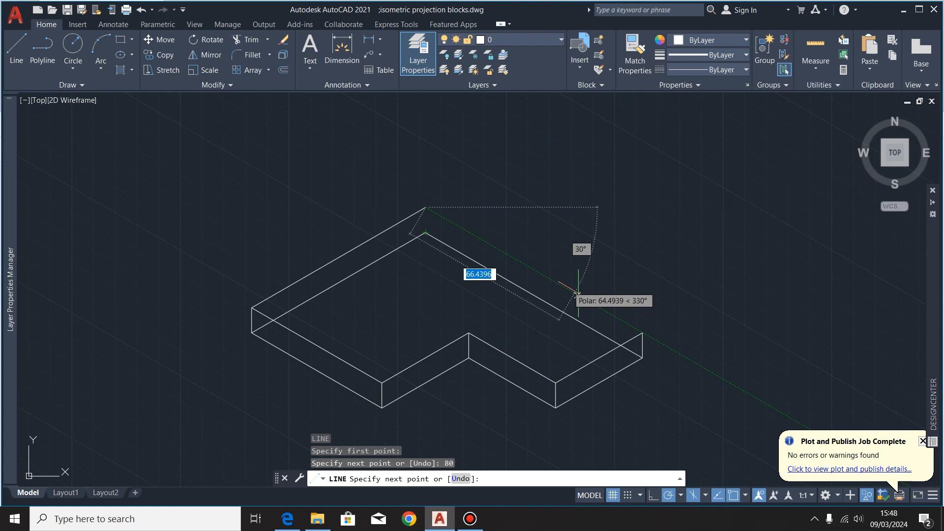
{"action": "left_click", "coordinate": [642, 332]}
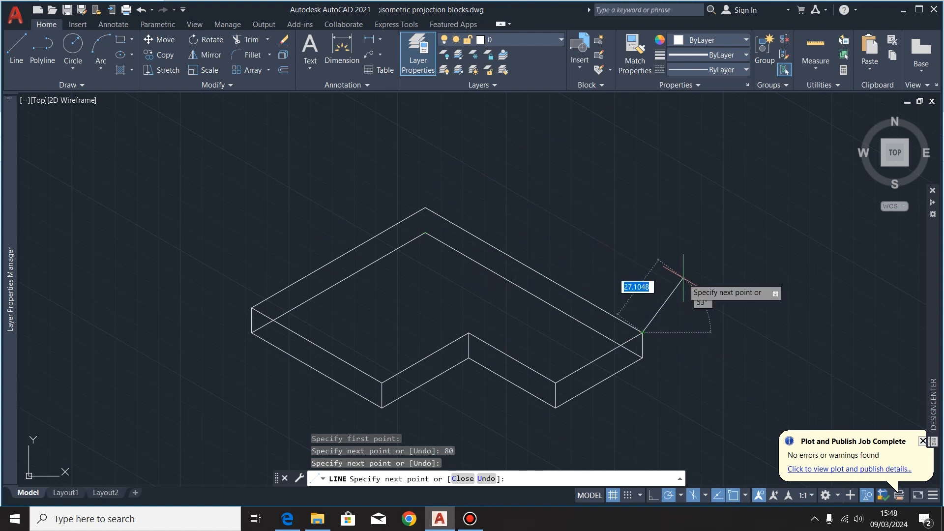
{"action": "key", "text": "Escape"}
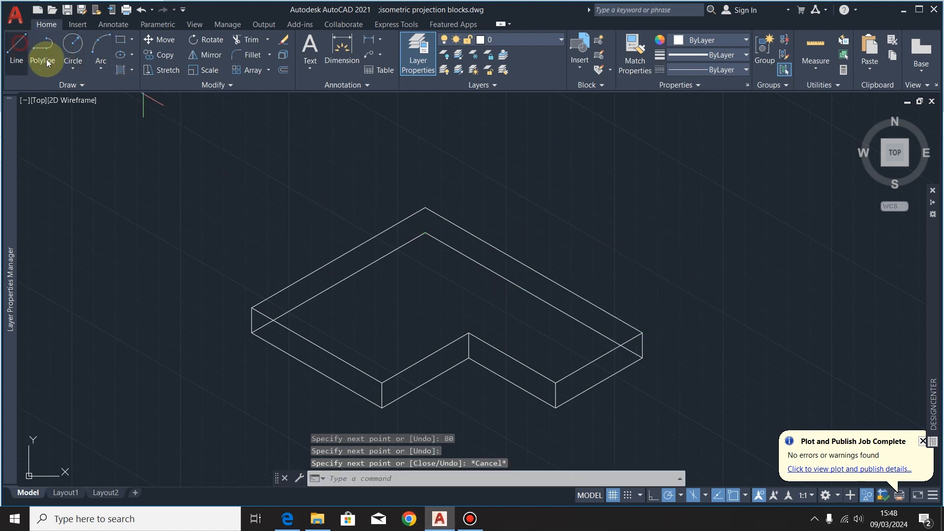
- Draw the vertical edge connecting the raised back corner to the base's back corner
{"action": "scroll", "coordinate": [428, 221], "scroll_direction": "up", "scroll_amount": 2}
{"action": "left_click", "coordinate": [423, 199]}
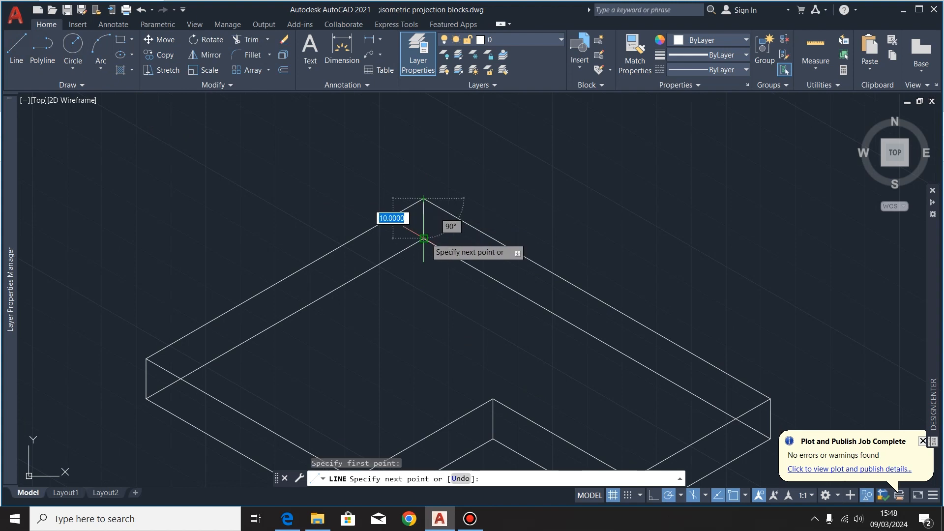
{"action": "left_click", "coordinate": [423, 239]}
{"action": "key", "text": "Escape"}
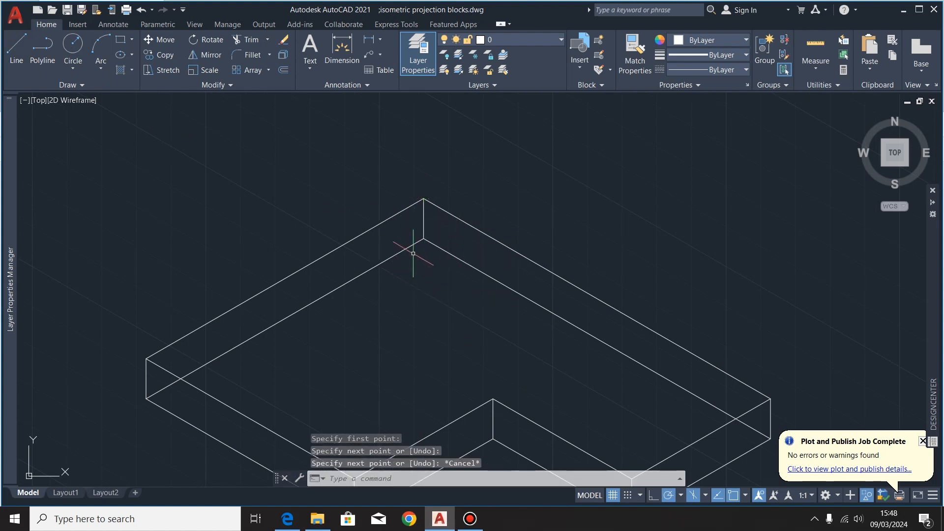
{"action": "scroll", "coordinate": [403, 196], "scroll_direction": "down", "scroll_amount": 2}
{"action": "scroll", "coordinate": [415, 185], "scroll_direction": "up", "scroll_amount": 1}
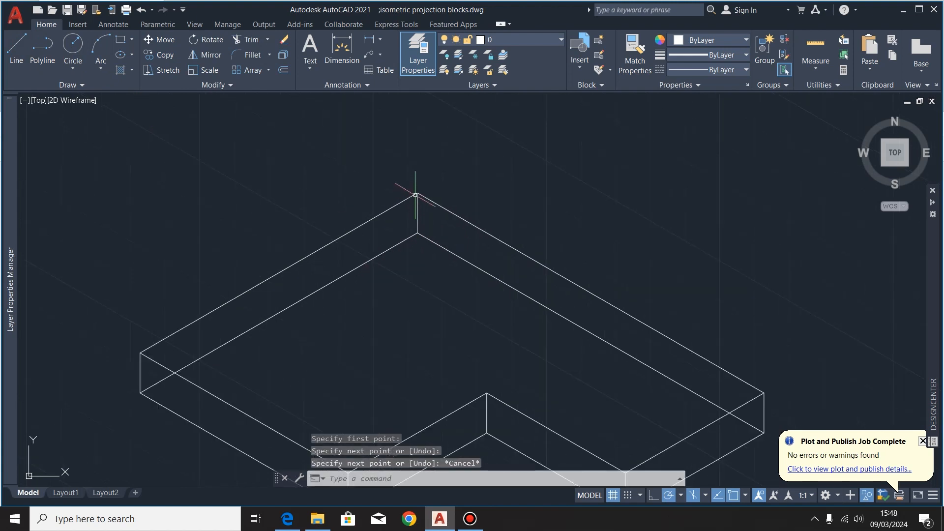
{"action": "scroll", "coordinate": [415, 186], "scroll_direction": "down", "scroll_amount": 1}
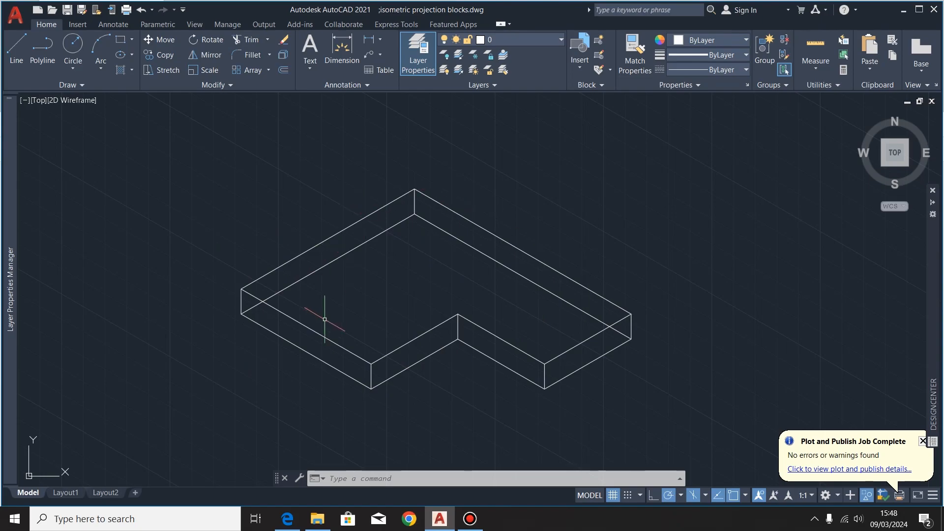
- Check the upper block's dimensions in the reference PDF in Microsoft Edge, and return to AutoCAD
{"action": "left_click", "coordinate": [287, 518]}
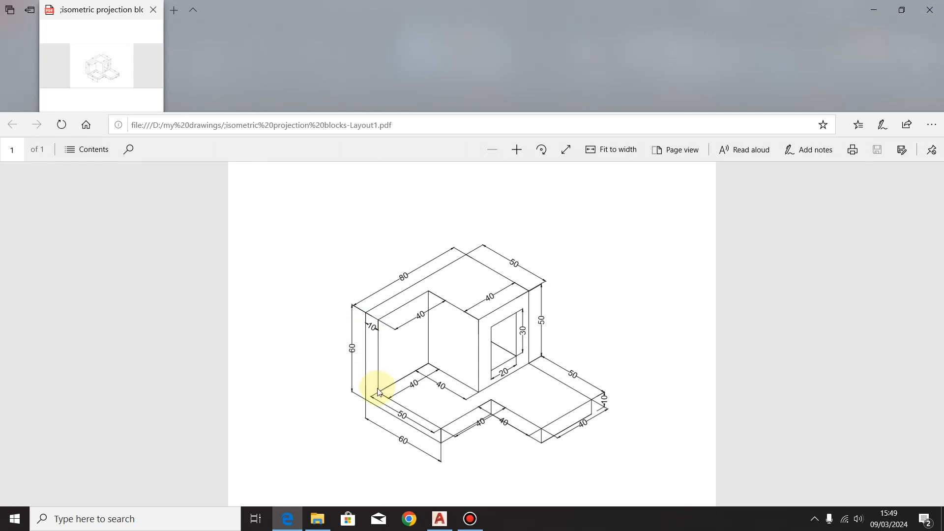
{"action": "left_click", "coordinate": [439, 517]}
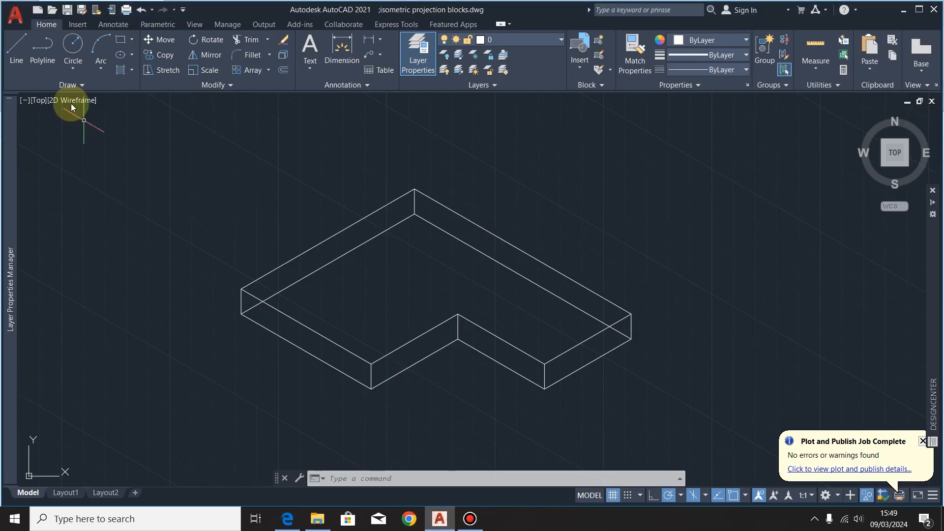
- In free space beside the base, draw the upright plate's end face: 50 units down, 10 at 330°, 50 up, and back to the start
{"action": "left_click", "coordinate": [16, 47]}
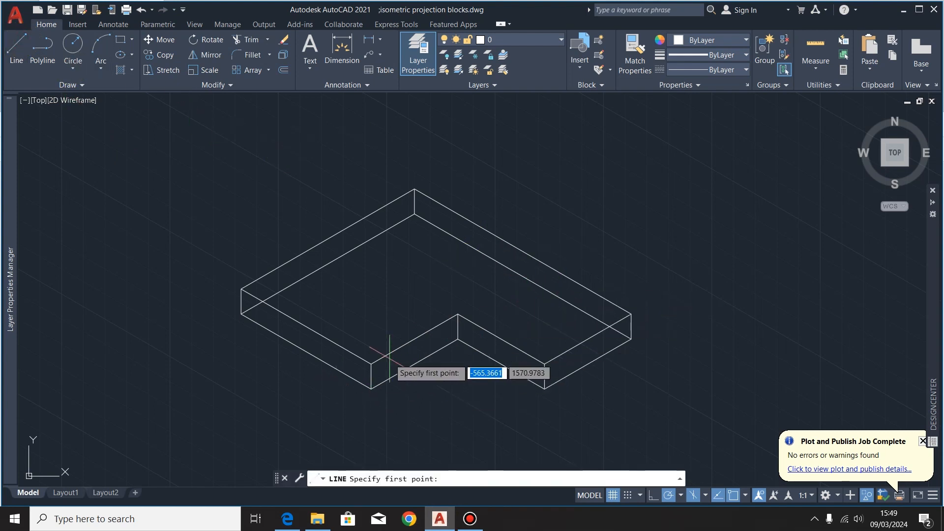
{"action": "middle_click_drag", "start_coordinate": [485, 274], "coordinate": [358, 300]}
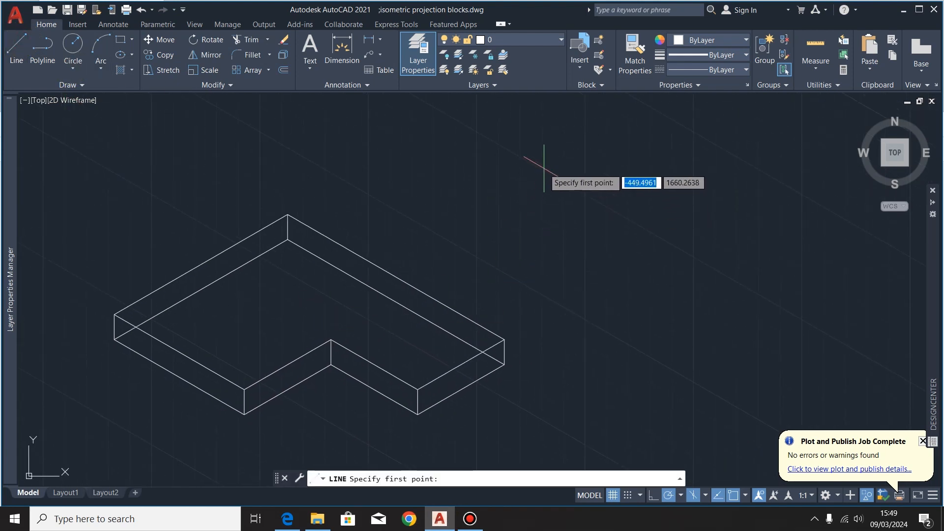
{"action": "left_click", "coordinate": [542, 164]}
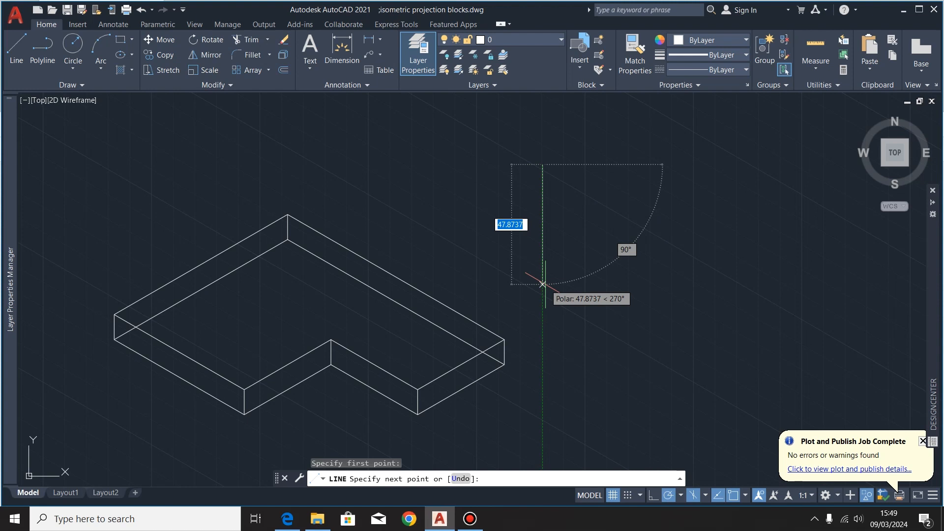
{"action": "type", "text": "50"}
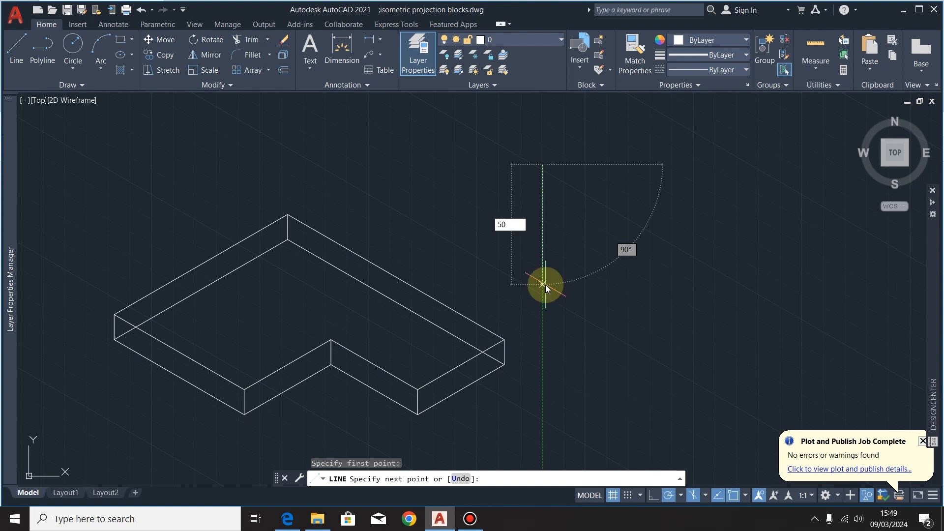
{"action": "key", "text": "Return"}
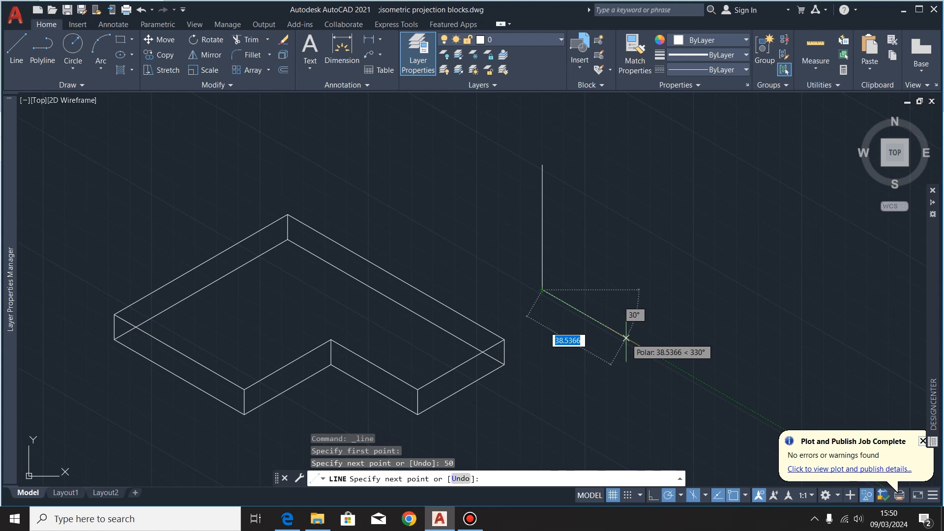
{"action": "type", "text": "10"}
{"action": "key", "text": "Return"}
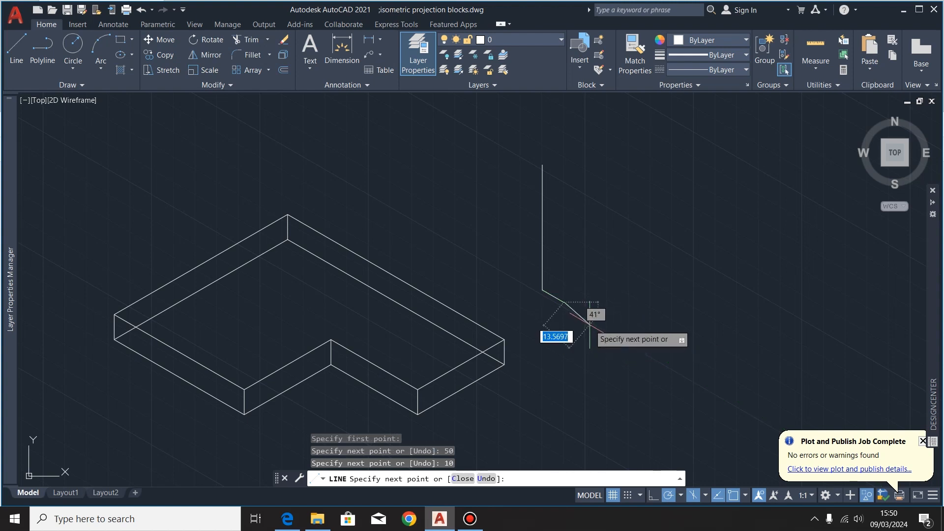
{"action": "type", "text": "50"}
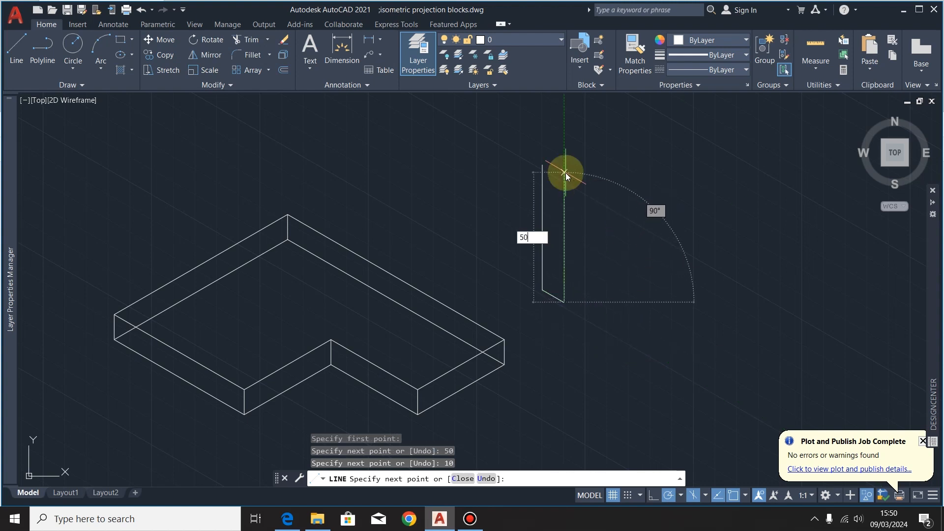
{"action": "key", "text": "Return"}
{"action": "scroll", "coordinate": [544, 157], "scroll_direction": "up", "scroll_amount": 4}
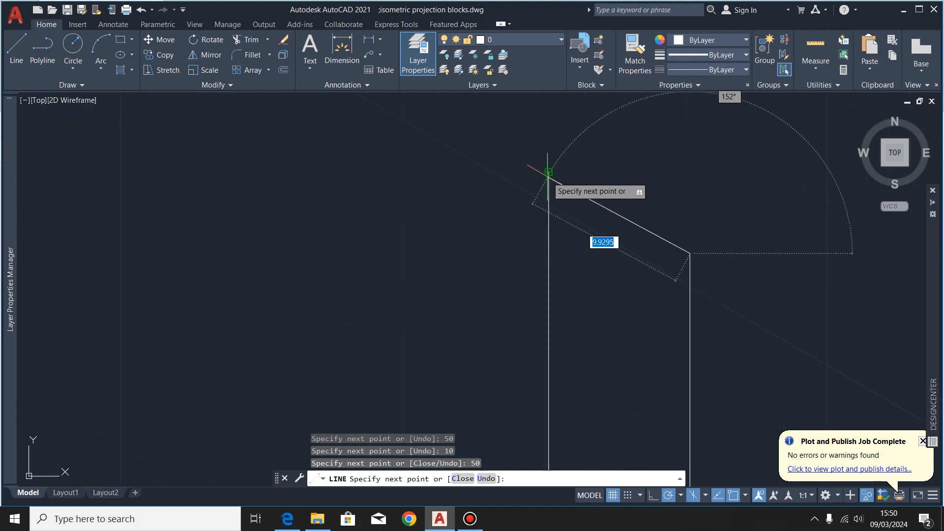
{"action": "left_click", "coordinate": [548, 172]}
- Outline the plate's top face with a 40-unit line at 30° and a 10-unit line at 330°, ending at the end face's other upper corner
{"action": "scroll", "coordinate": [549, 173], "scroll_direction": "down", "scroll_amount": 8}
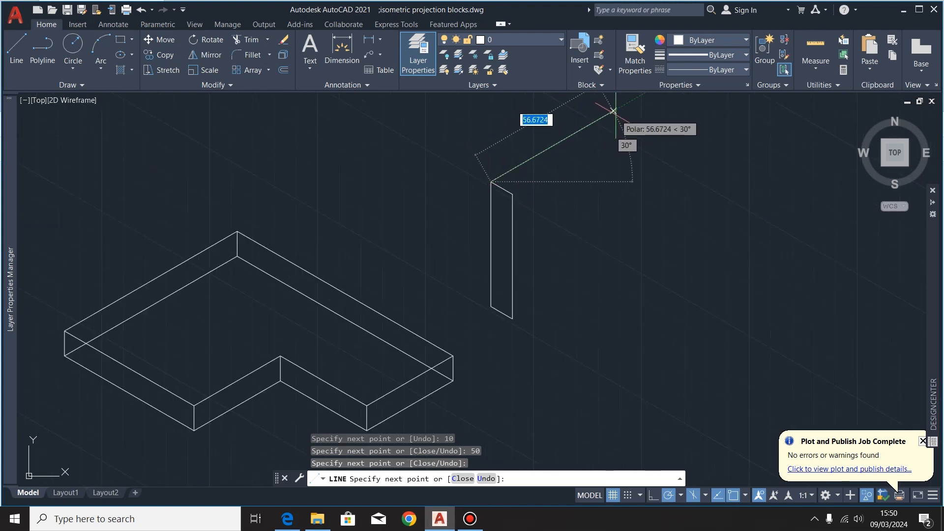
{"action": "type", "text": "40"}
{"action": "key", "text": "Return"}
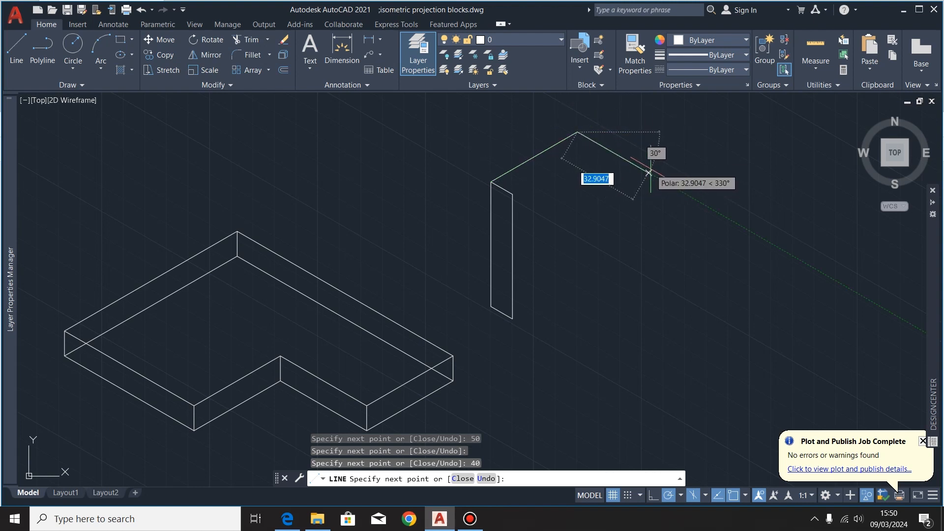
{"action": "type", "text": "10"}
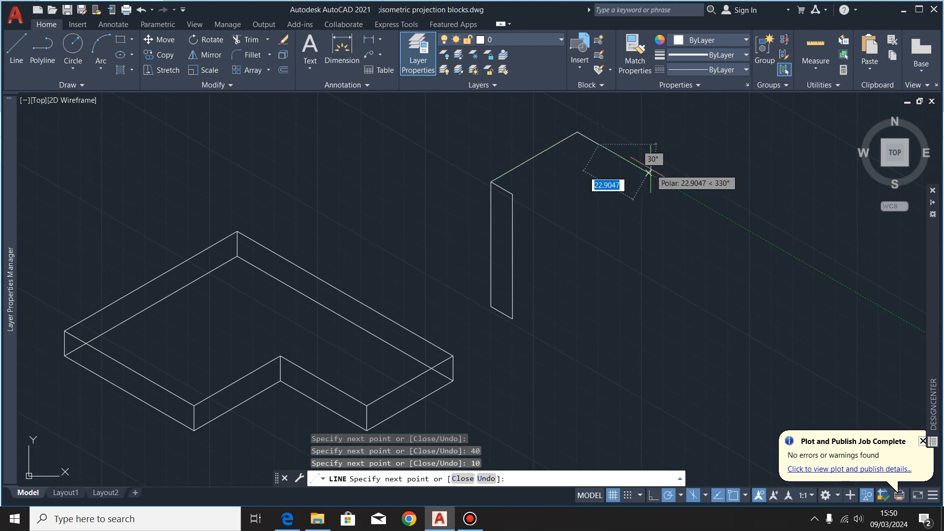
{"action": "key", "text": "Return"}
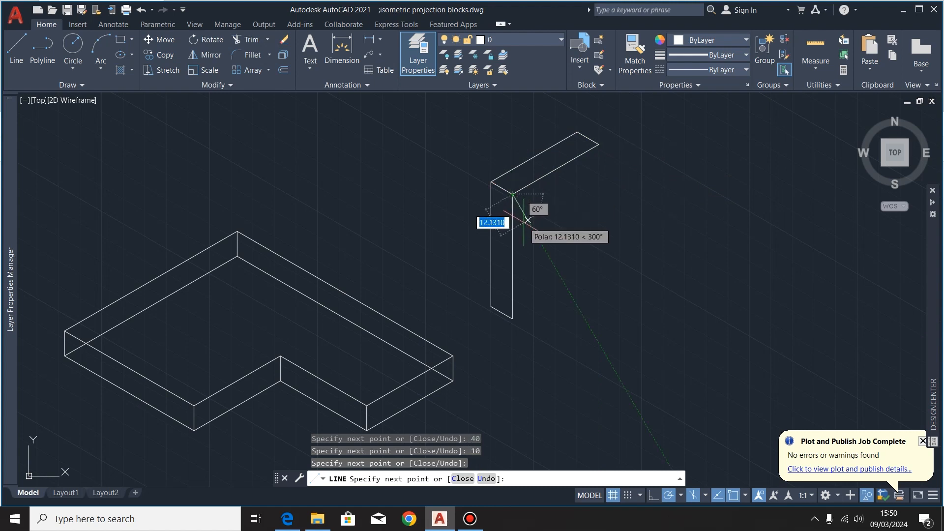
{"action": "key", "text": "Escape"}
- Complete the plate's large face with a 40-unit line at 30° from its lower front corner, continuing up to the top face's free corner
{"action": "type", "text": "l"}
{"action": "key", "text": "Return"}
{"action": "left_click", "coordinate": [512, 318]}
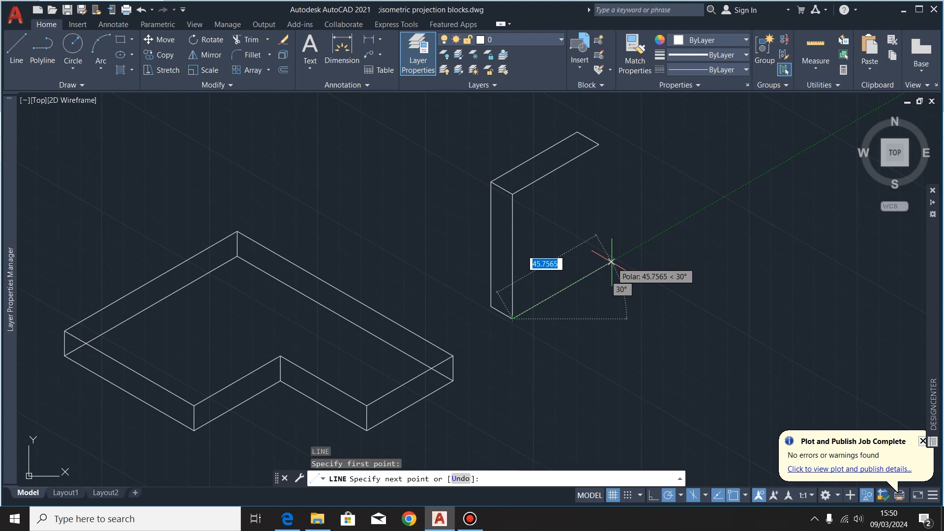
{"action": "type", "text": "40"}
{"action": "key", "text": "Return"}
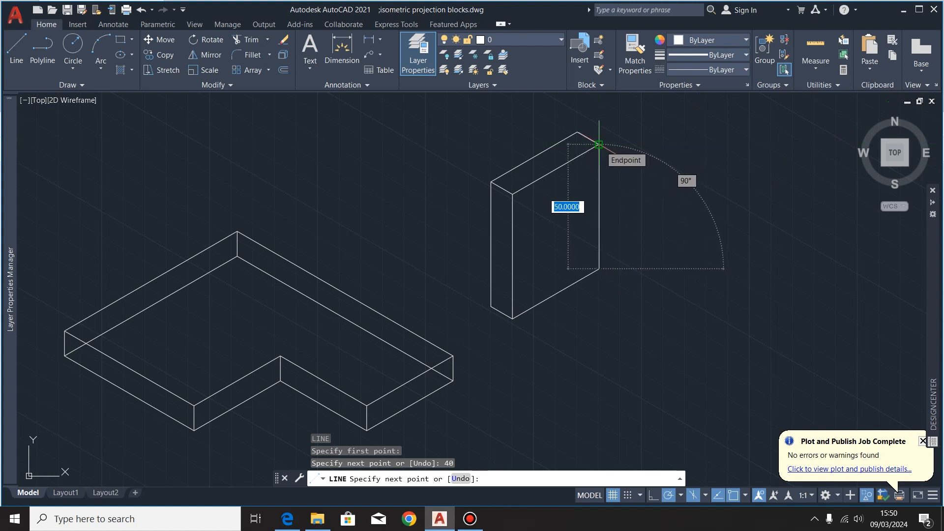
{"action": "left_click", "coordinate": [599, 145]}
{"action": "key", "text": "Escape"}
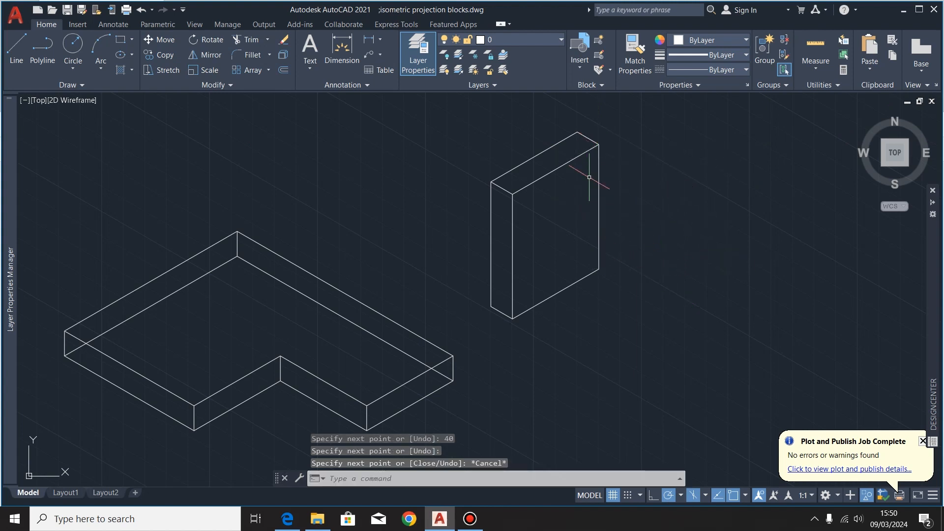
- Move the whole upright plate by its lower outer corner onto the upper left corner of the base slab
{"action": "left_click", "coordinate": [652, 128]}
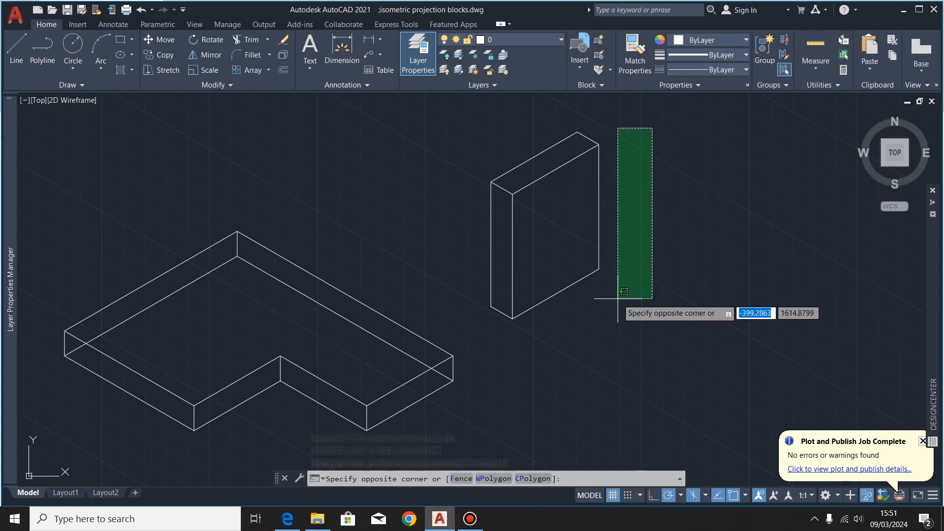
{"action": "left_click", "coordinate": [483, 322]}
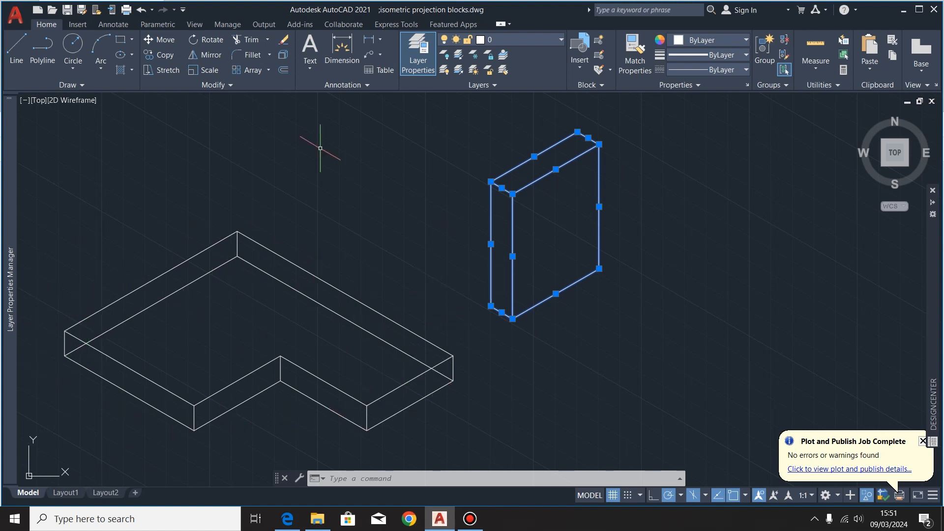
{"action": "left_click", "coordinate": [160, 39]}
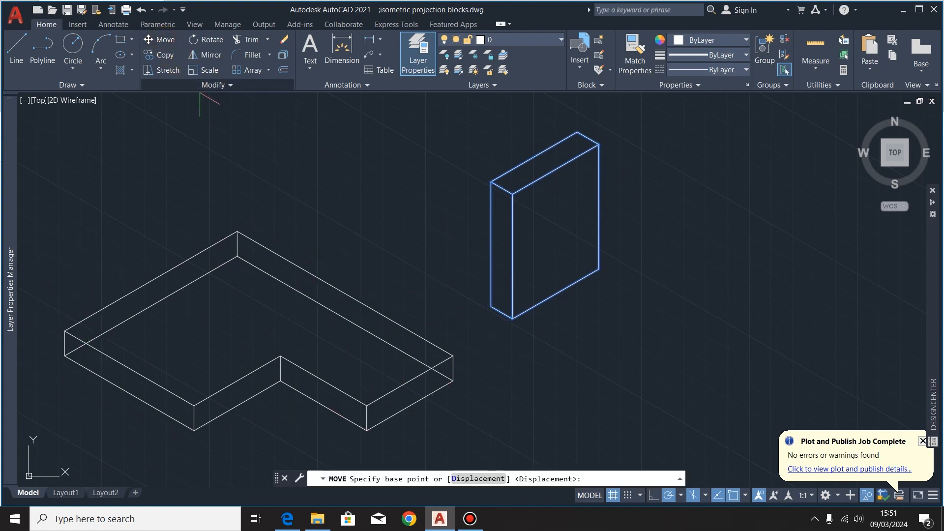
{"action": "left_click", "coordinate": [490, 305]}
{"action": "scroll", "coordinate": [564, 270], "scroll_direction": "down", "scroll_amount": 3}
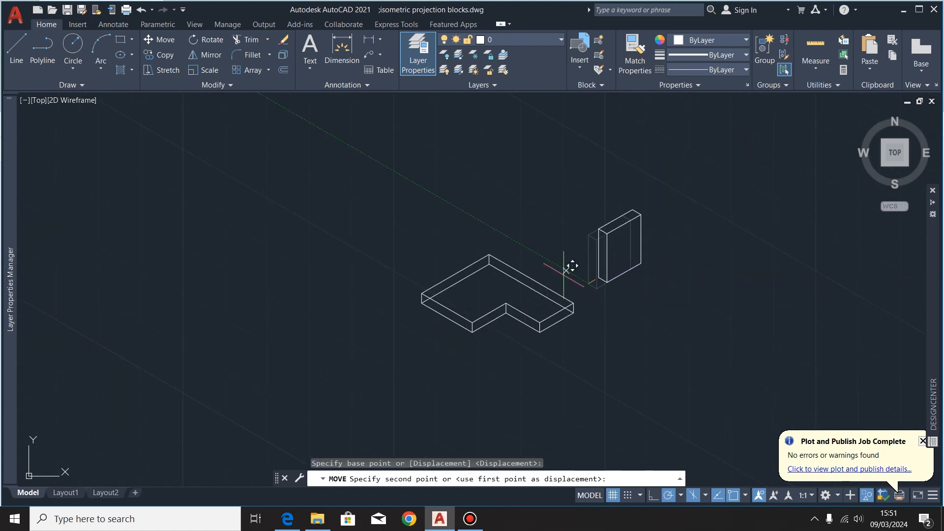
{"action": "scroll", "coordinate": [447, 280], "scroll_direction": "up", "scroll_amount": 1}
{"action": "scroll", "coordinate": [447, 281], "scroll_direction": "up", "scroll_amount": 5}
{"action": "left_click", "coordinate": [325, 340]}
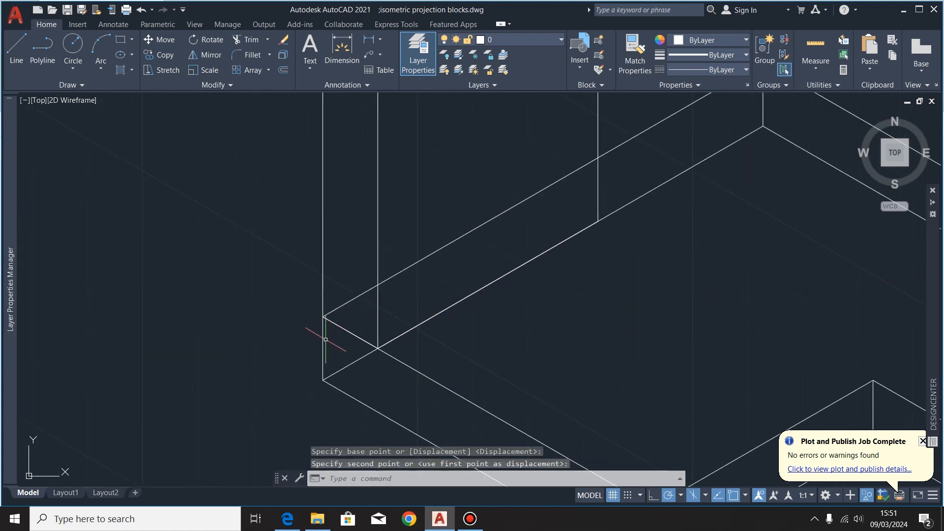
{"action": "scroll", "coordinate": [266, 353], "scroll_direction": "down", "scroll_amount": 4}
{"action": "scroll", "coordinate": [273, 348], "scroll_direction": "up", "scroll_amount": 3}
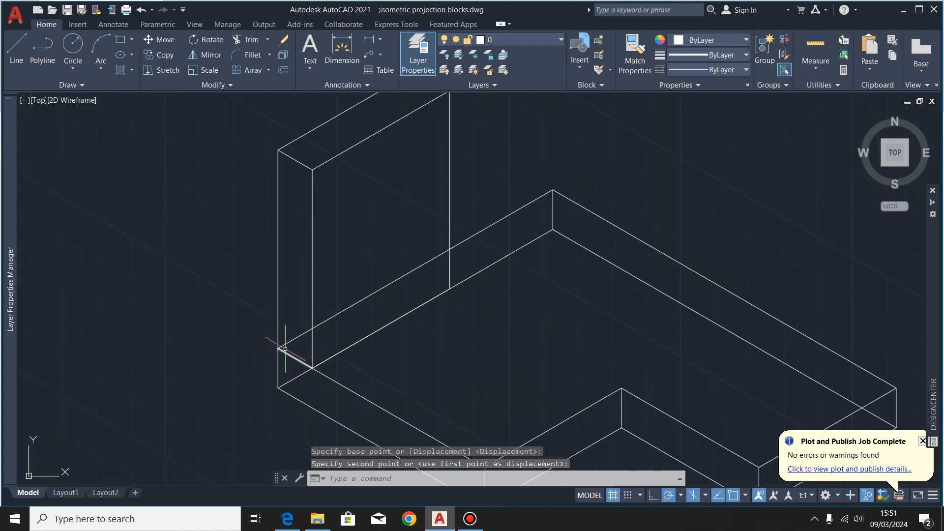
{"action": "scroll", "coordinate": [250, 362], "scroll_direction": "down", "scroll_amount": 3}
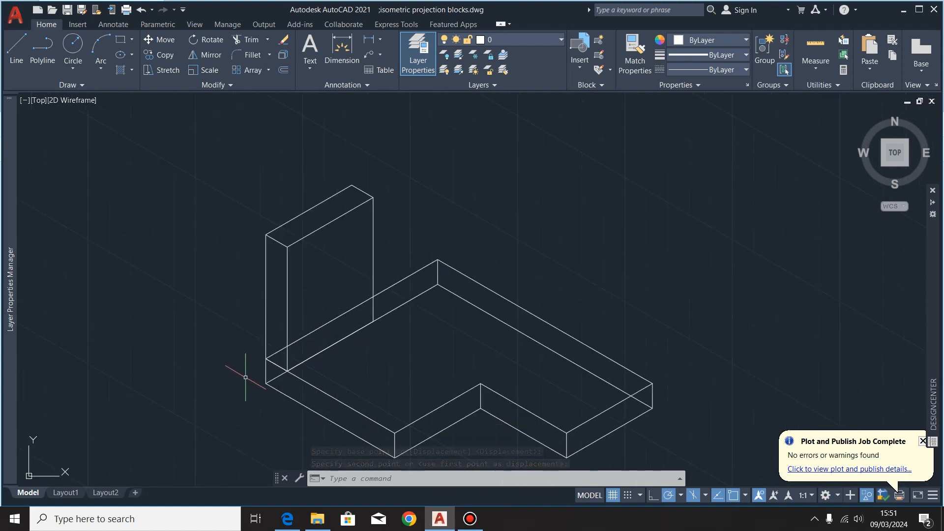
- Using the reference PDF in Microsoft Edge, start the larger upper block's outline in AutoCAD beside the base: 50 units down, then 50 at 330°
{"action": "left_click", "coordinate": [287, 518]}
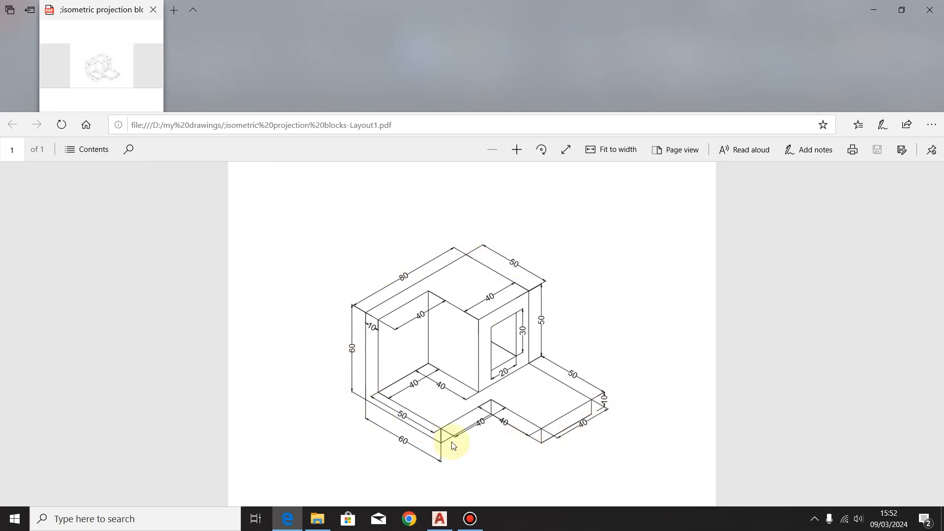
{"action": "left_click", "coordinate": [440, 520]}
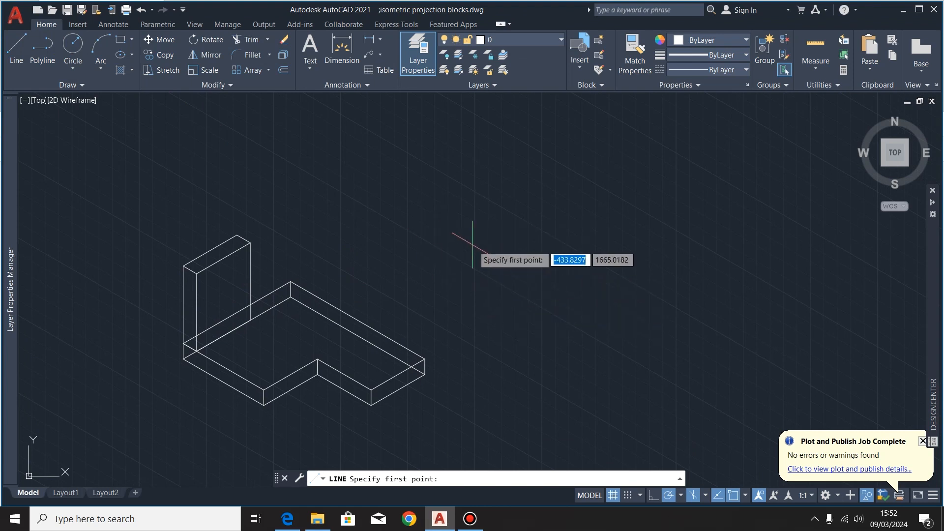
{"action": "left_click", "coordinate": [424, 173]}
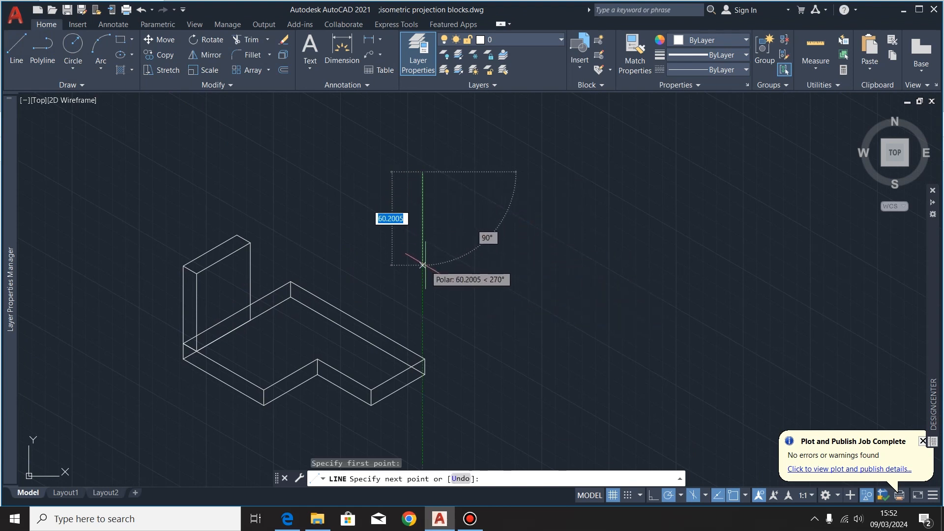
{"action": "left_click", "coordinate": [288, 519]}
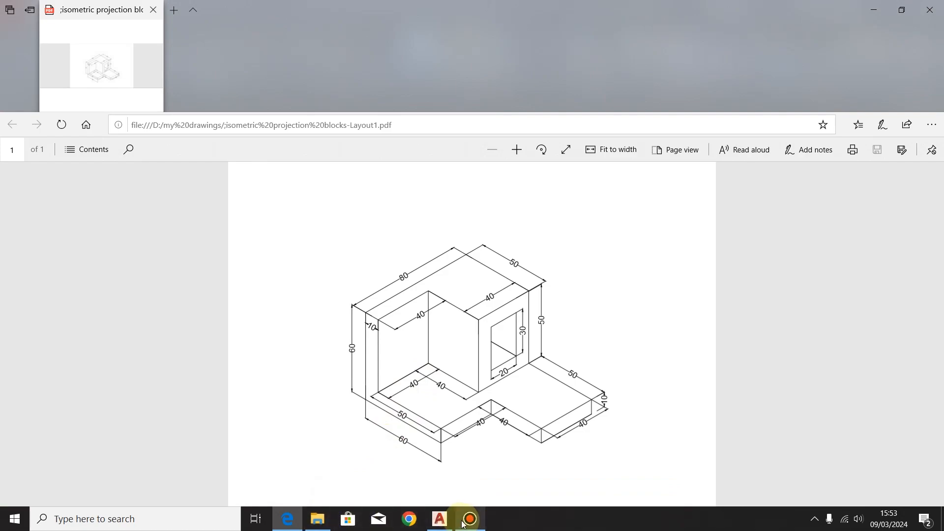
{"action": "left_click", "coordinate": [441, 519]}
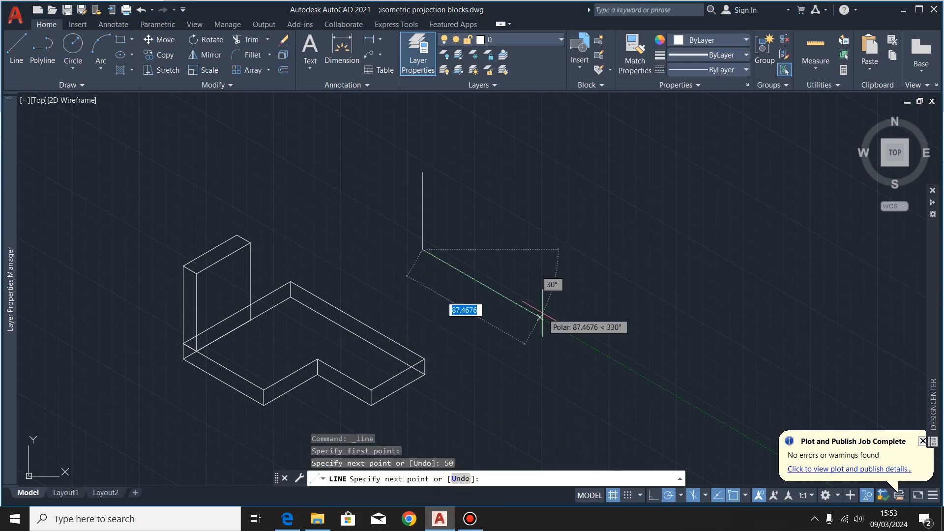
{"action": "type", "text": "50"}
{"action": "key", "text": "Return"}
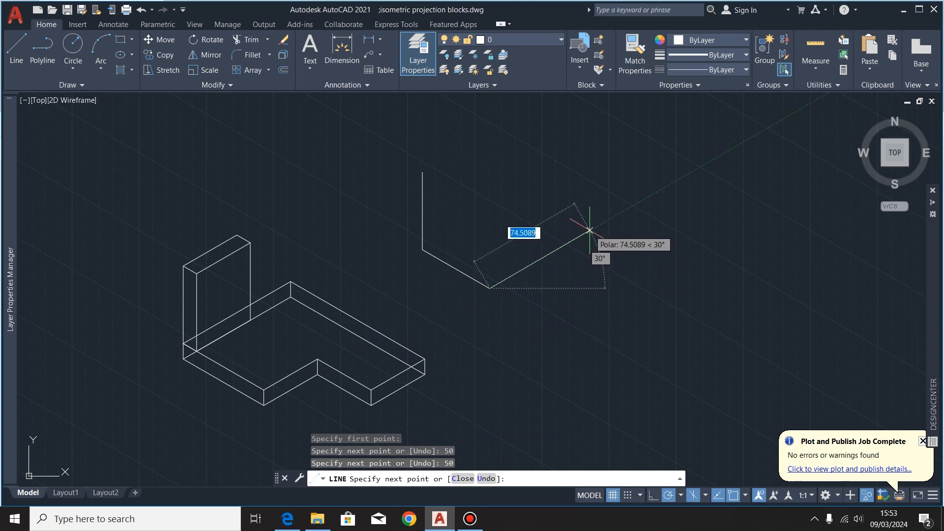
- Continue the block outline with 40 units at 30°, 50 straight up and 50 at 150°, closing it at the starting point
{"action": "type", "text": "50"}
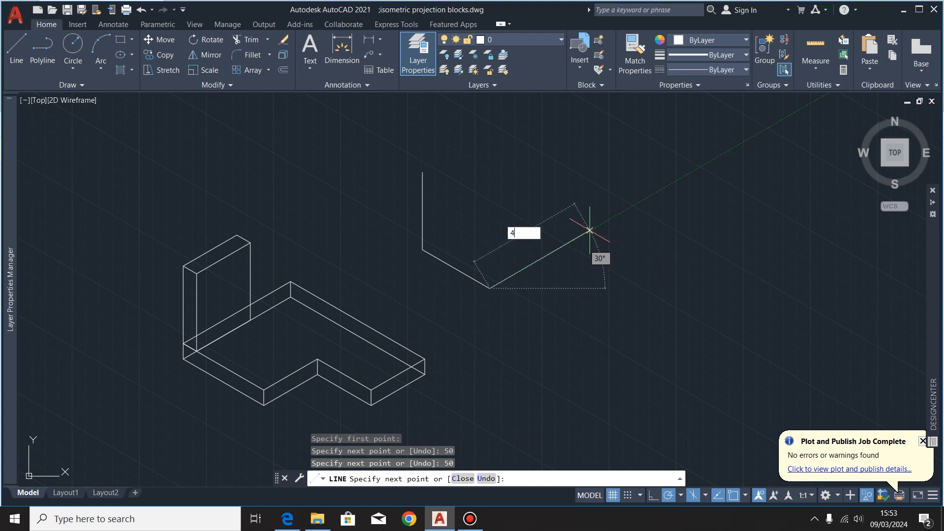
{"action": "key", "text": "Return"}
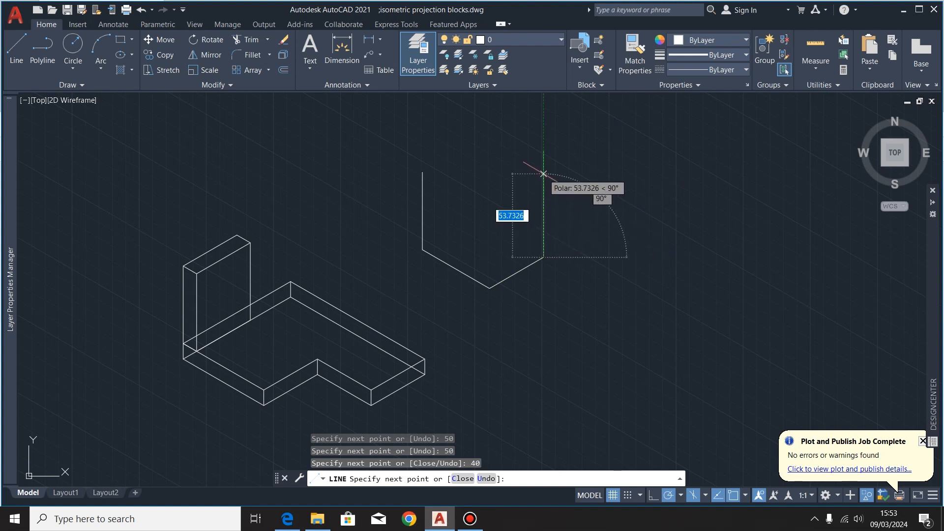
{"action": "type", "text": "50"}
{"action": "key", "text": "Return"}
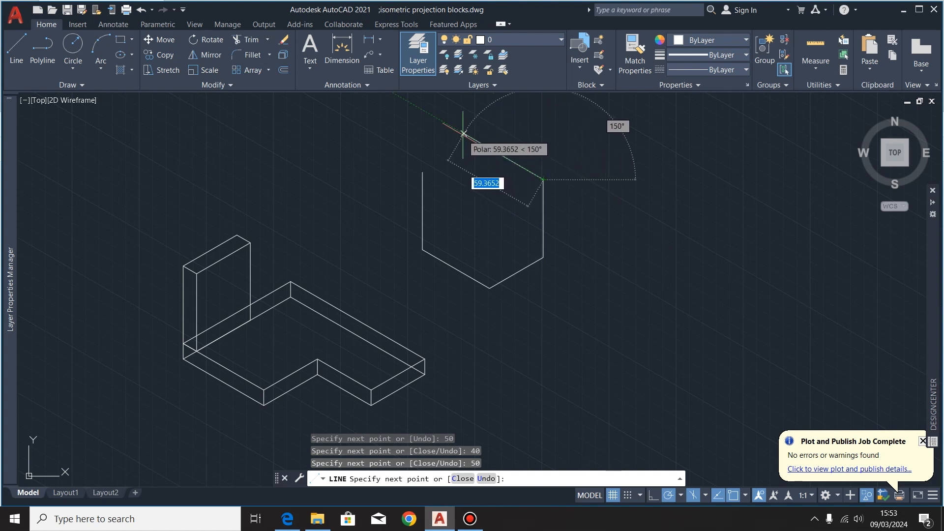
{"action": "type", "text": "50"}
{"action": "key", "text": "Return"}
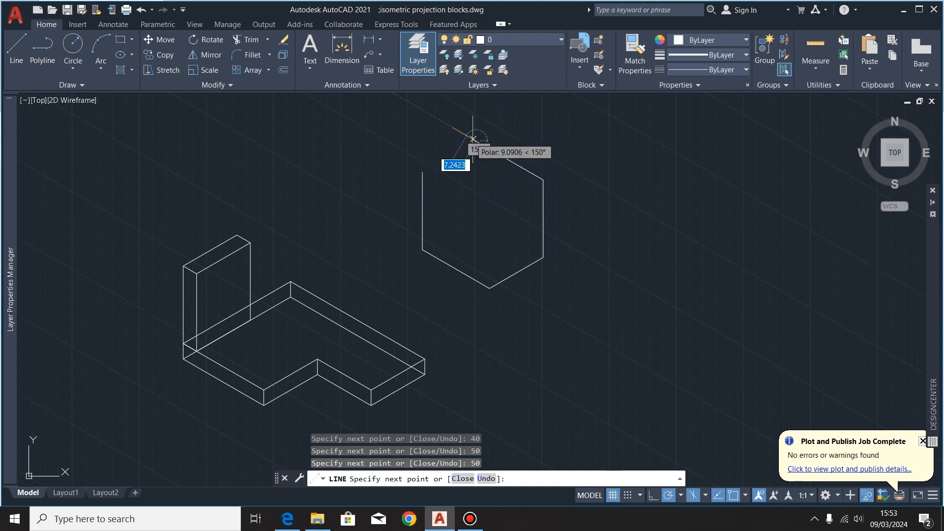
{"action": "left_click", "coordinate": [422, 172]}
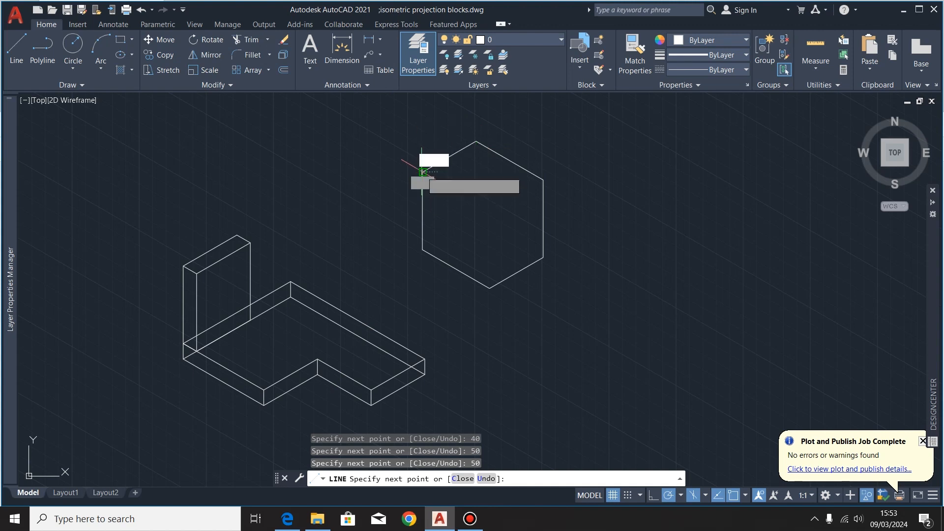
{"action": "key", "text": "Escape"}
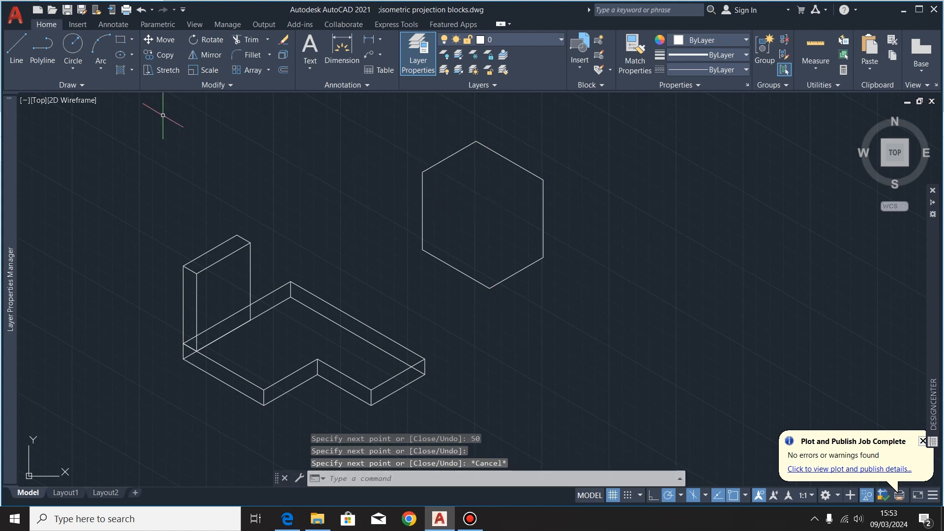
- Draw the block's front top edge 50 units at 330° from its upper left corner, continuing down to the lowest front corner
{"action": "key", "text": "Return"}
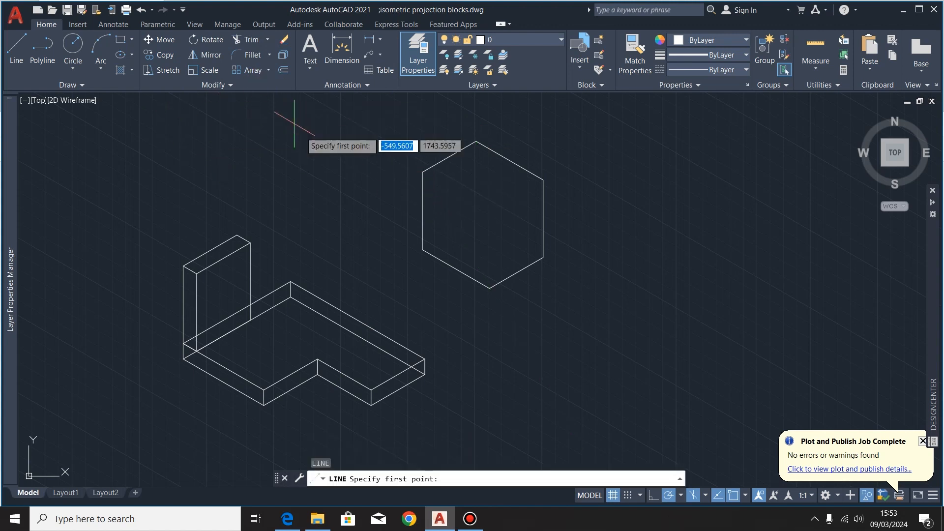
{"action": "left_click", "coordinate": [422, 171]}
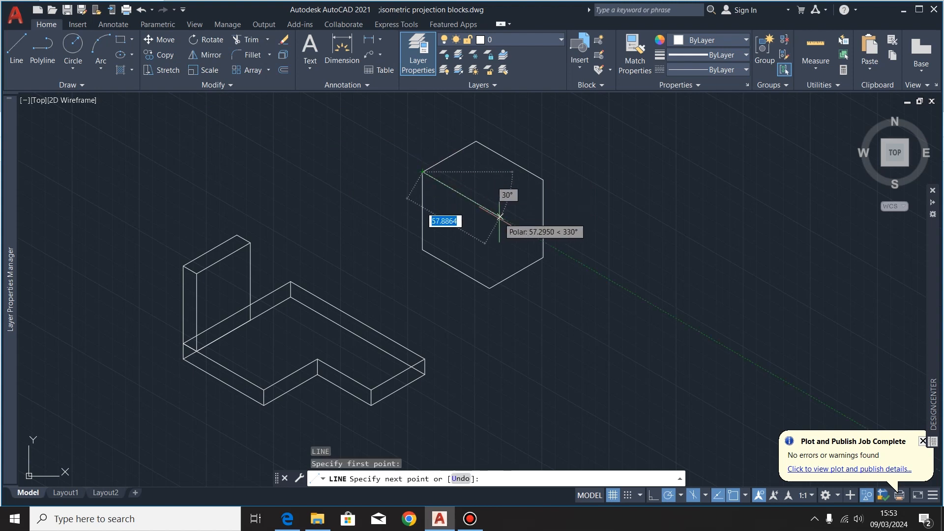
{"action": "type", "text": "50"}
{"action": "key", "text": "Return"}
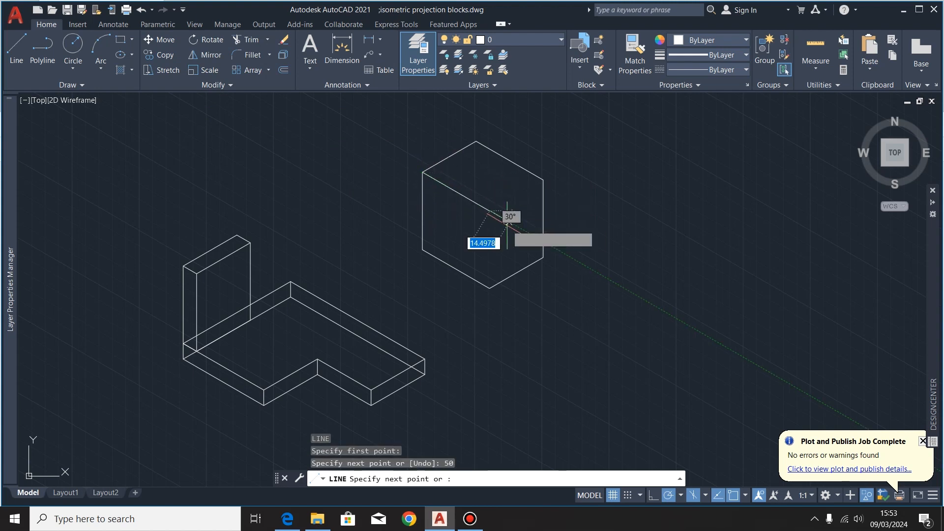
{"action": "left_click", "coordinate": [490, 288]}
{"action": "key", "text": "Escape"}
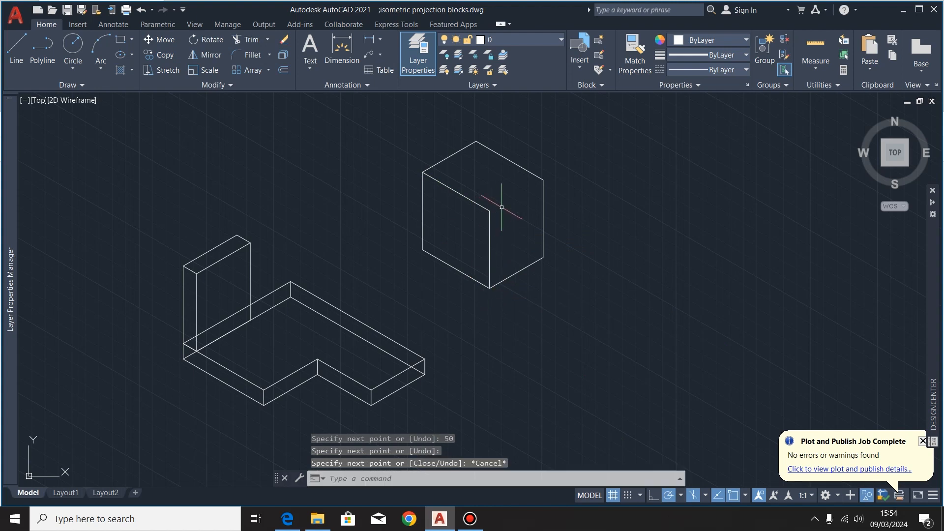
- Close the block's top face with a line from the inner front corner to the upper right corner
{"action": "key", "text": "Return"}
{"action": "left_click", "coordinate": [490, 210]}
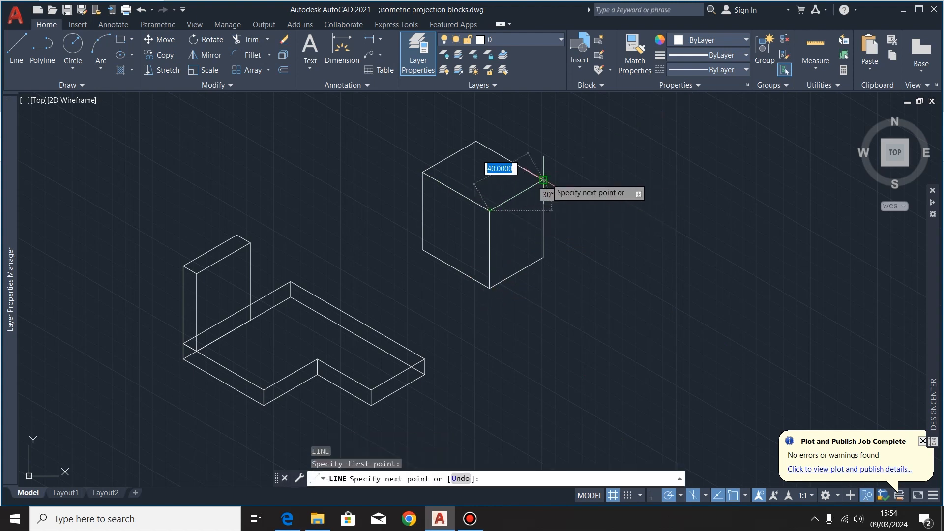
{"action": "left_click", "coordinate": [544, 180]}
{"action": "key", "text": "Escape"}
{"action": "scroll", "coordinate": [512, 236], "scroll_direction": "down", "scroll_amount": 3}
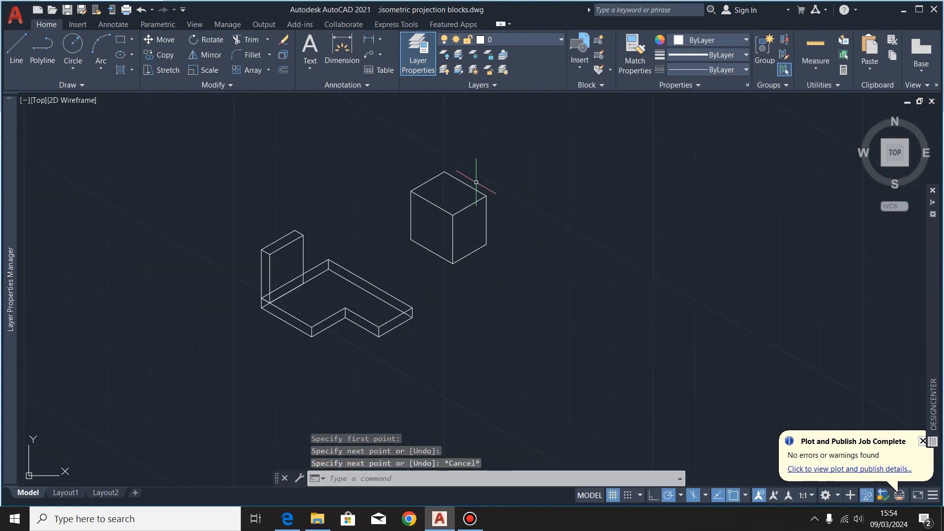
- Using the reference PDF in Microsoft Edge, draw guide lines in AutoCAD from the block's lowest front corner: 10 units at 30°, then 50 straight up
{"action": "left_click", "coordinate": [287, 518]}
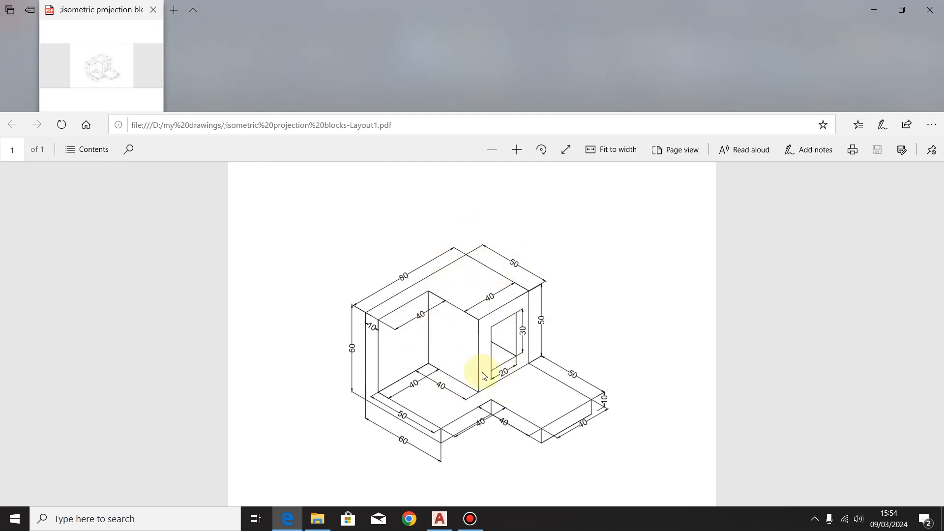
{"action": "left_click", "coordinate": [439, 519]}
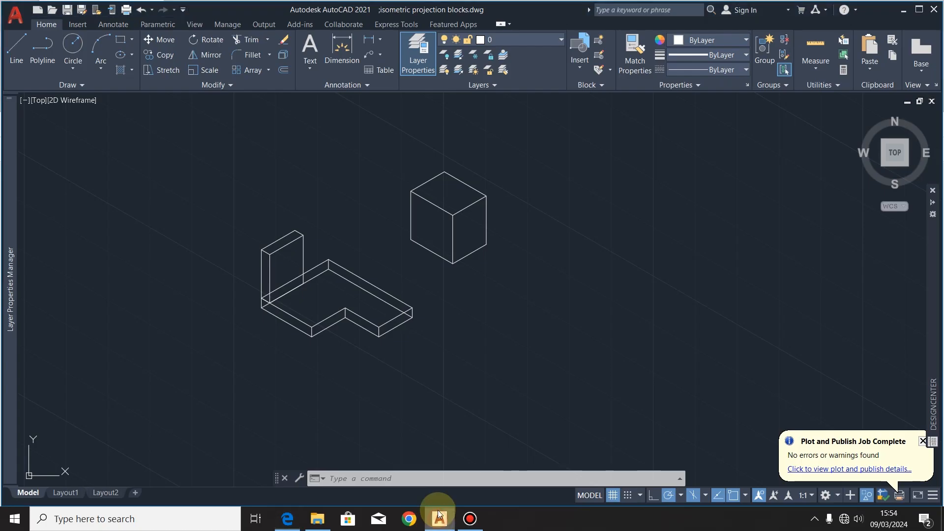
{"action": "scroll", "coordinate": [486, 275], "scroll_direction": "up", "scroll_amount": 5}
{"action": "left_click", "coordinate": [17, 49]}
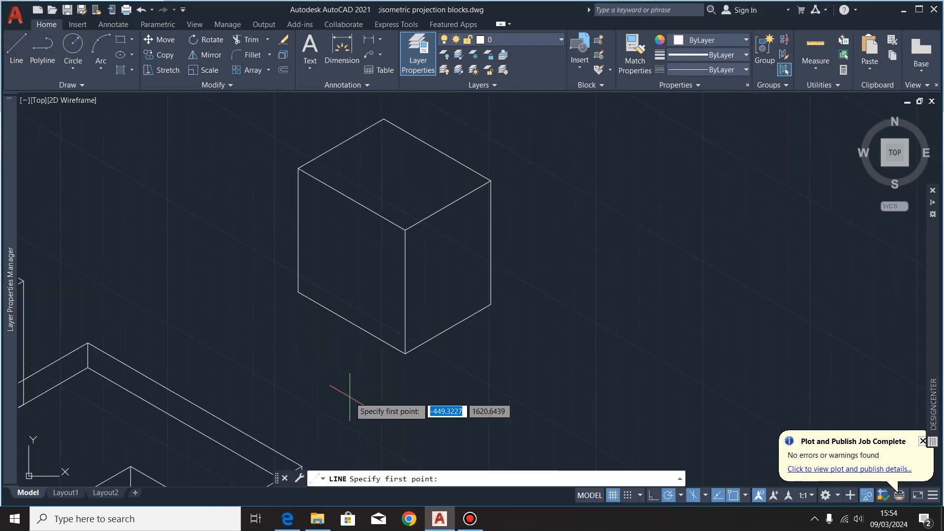
{"action": "left_click", "coordinate": [405, 353]}
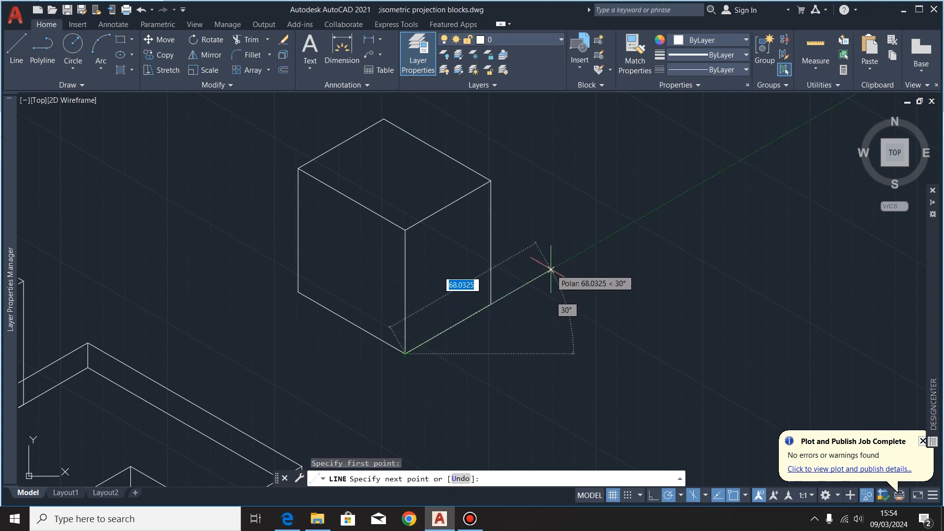
{"action": "type", "text": "10"}
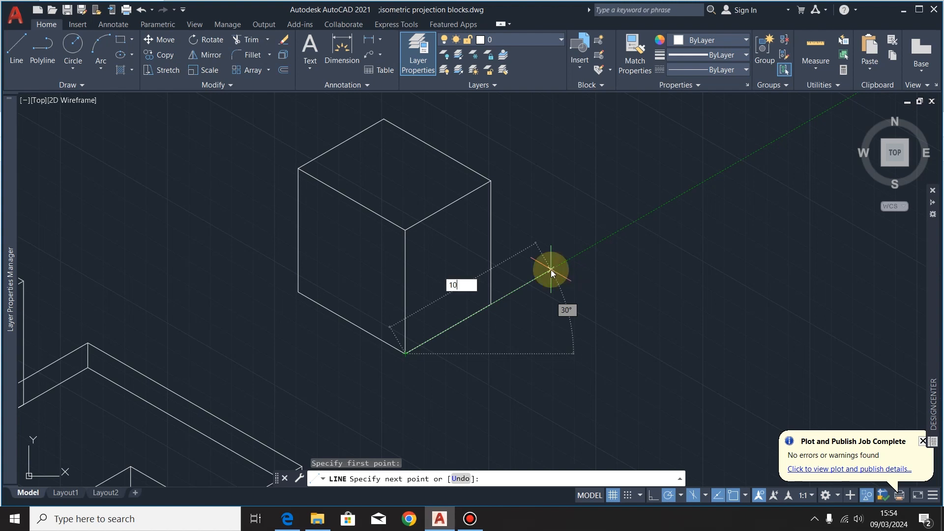
{"action": "left_click", "coordinate": [551, 272]}
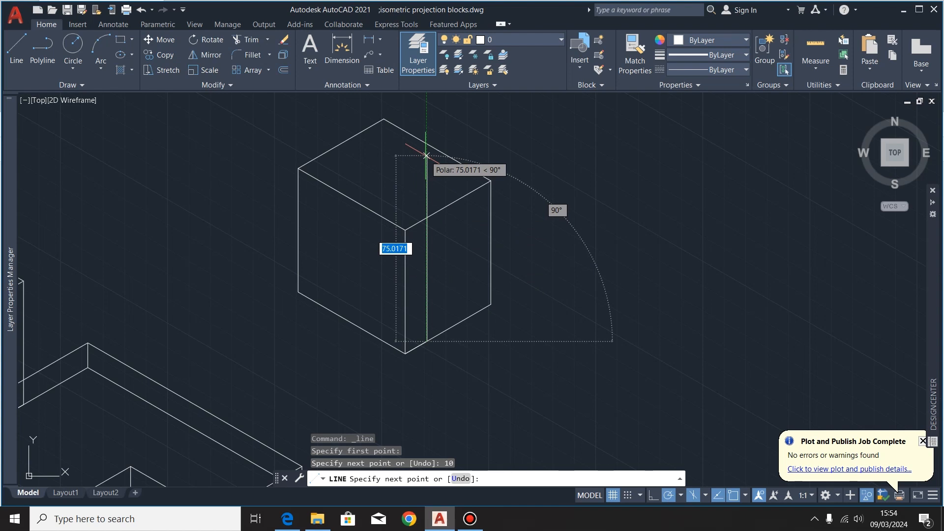
{"action": "type", "text": "50"}
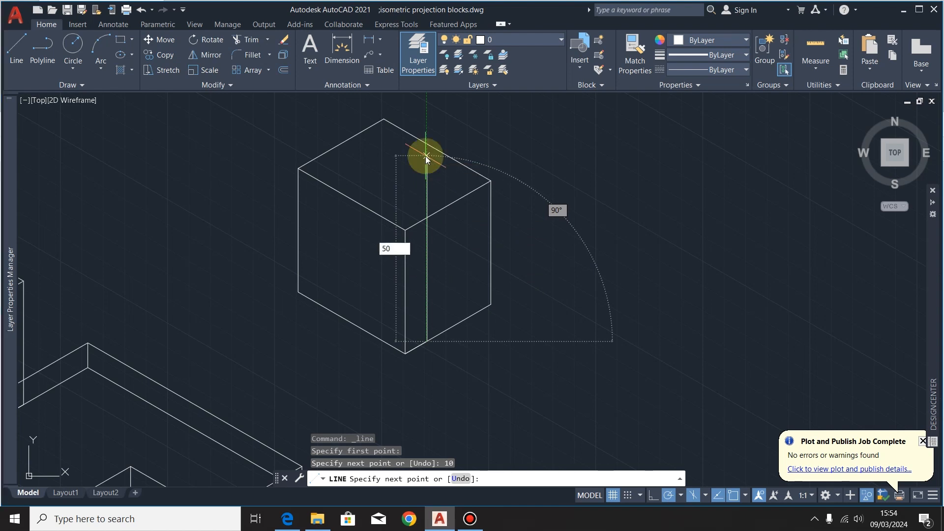
{"action": "key", "text": "Return"}
{"action": "key", "text": "Escape"}
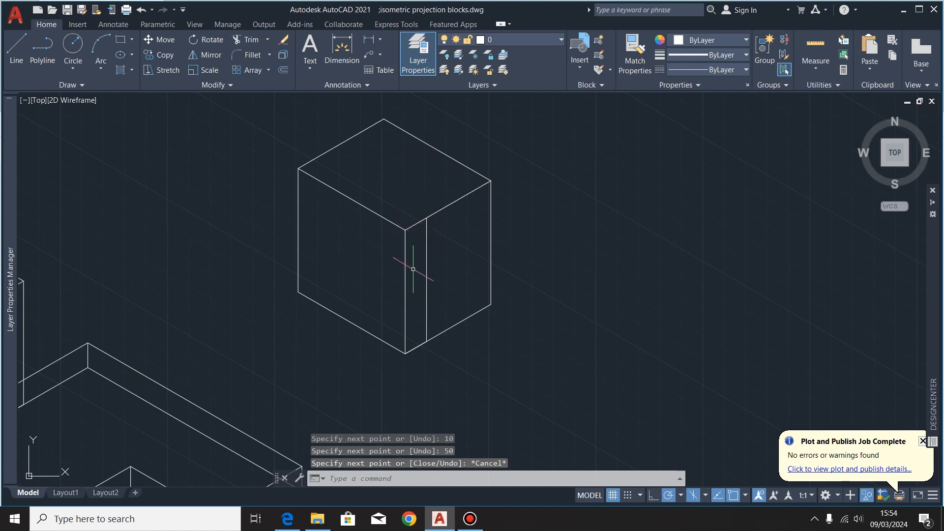
- Draw the window's upper guide lines from the right face's upper front corner: 10 units down, then 40 at 30°
{"action": "key", "text": "space"}
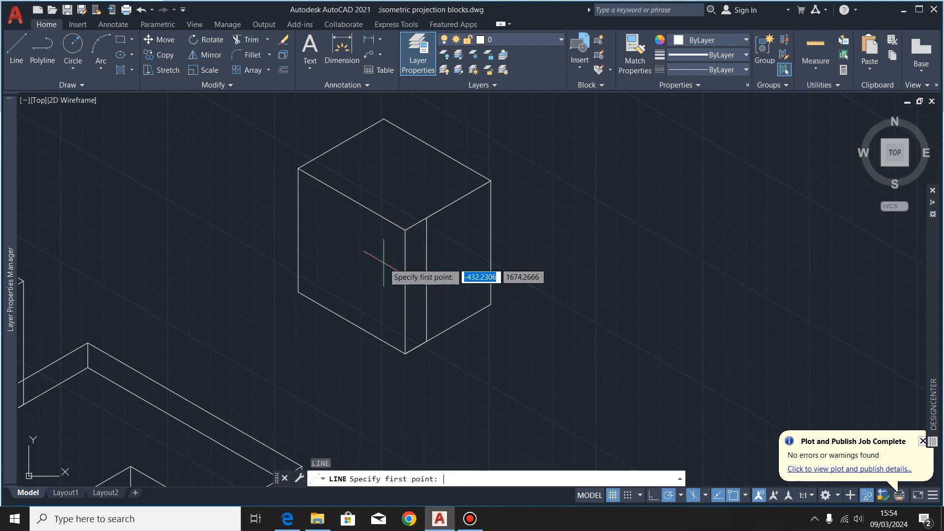
{"action": "left_click", "coordinate": [405, 229]}
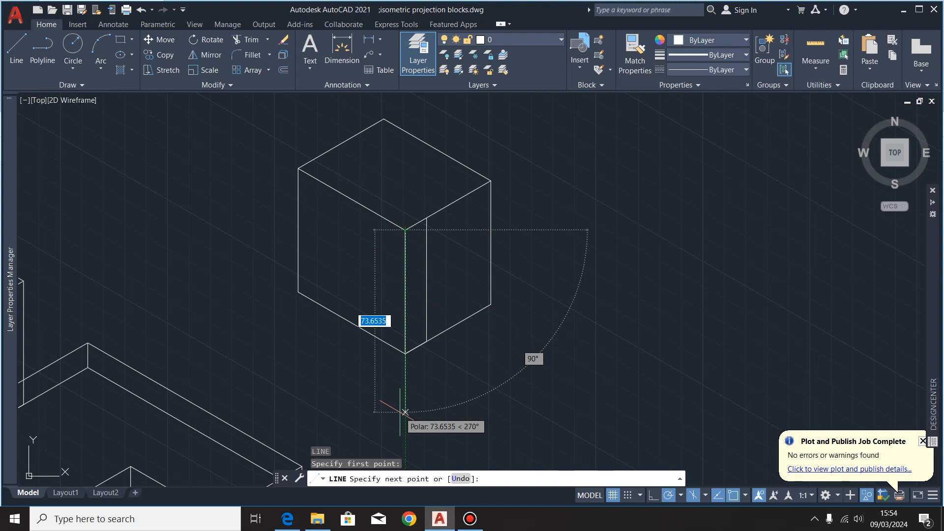
{"action": "type", "text": "10"}
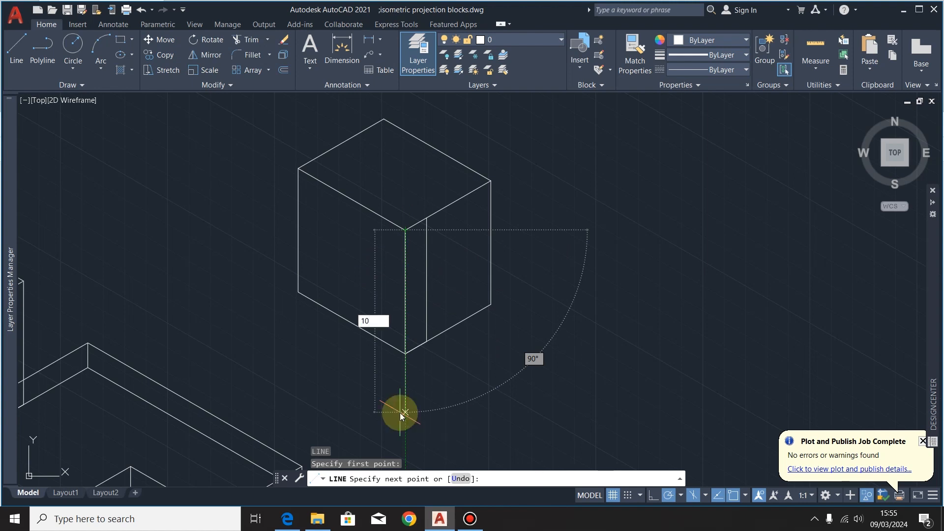
{"action": "key", "text": "Return"}
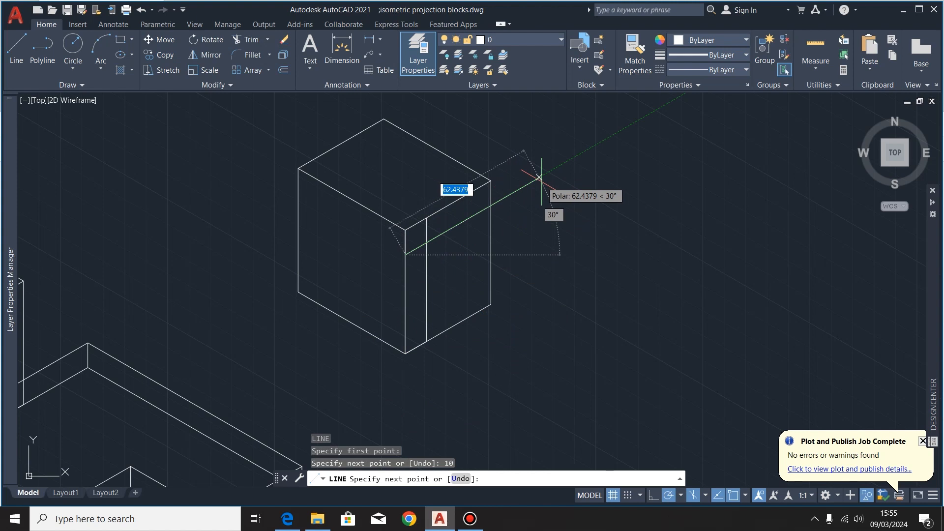
{"action": "type", "text": "40"}
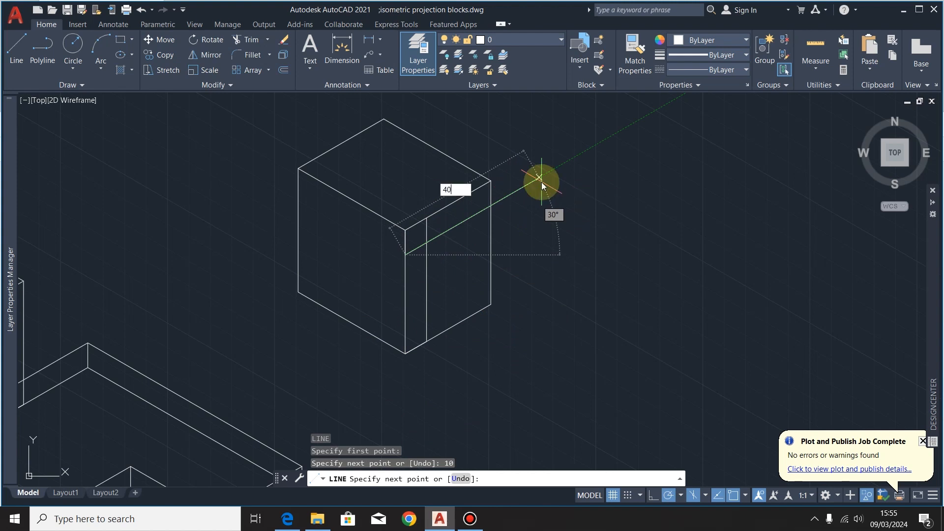
{"action": "key", "text": "Return"}
{"action": "key", "text": "Escape"}
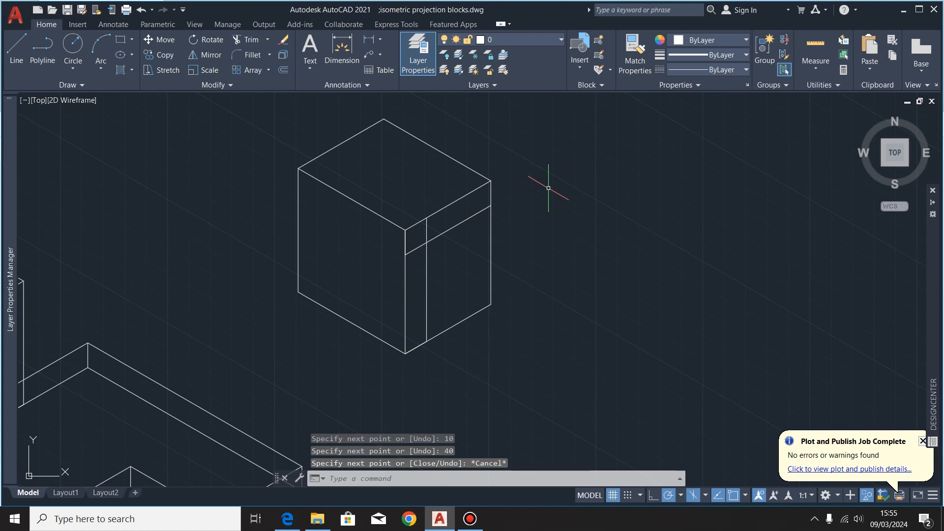
- Draw the window's far-side guide lines from the right face's lower far corner: 10 units at 210°, then 50 straight up
{"action": "key", "text": "Return"}
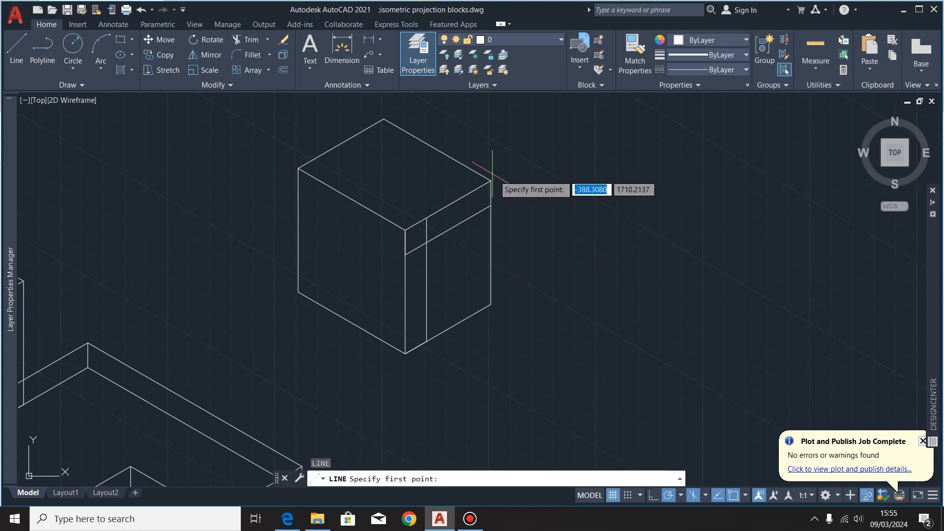
{"action": "left_click", "coordinate": [490, 304]}
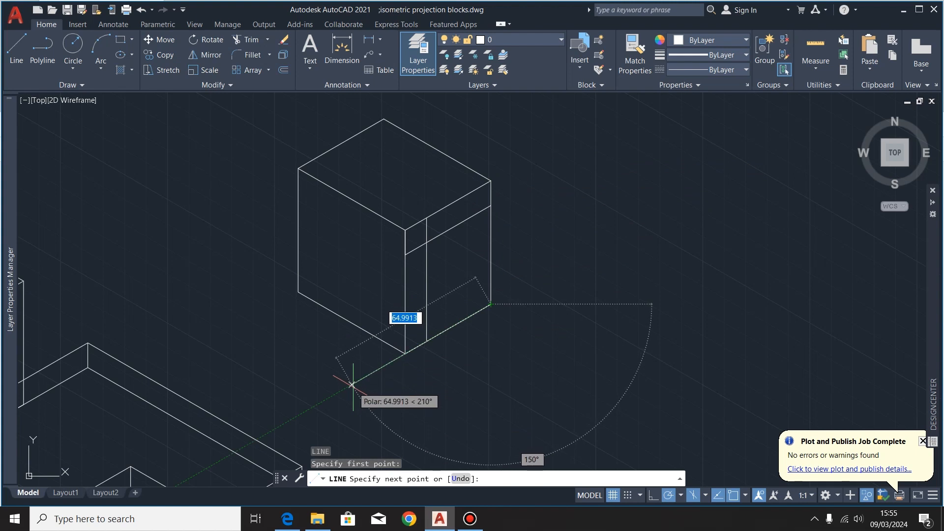
{"action": "type", "text": "10"}
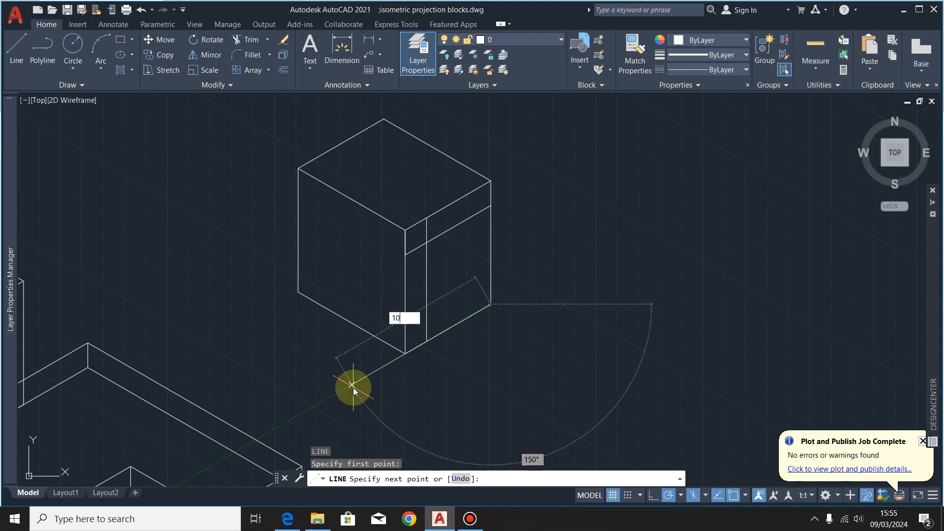
{"action": "key", "text": "Return"}
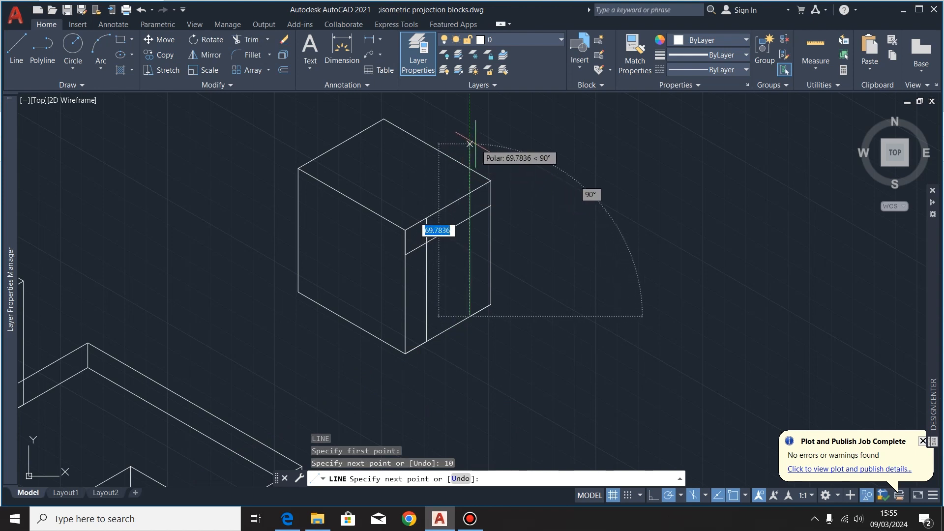
{"action": "type", "text": "5"}
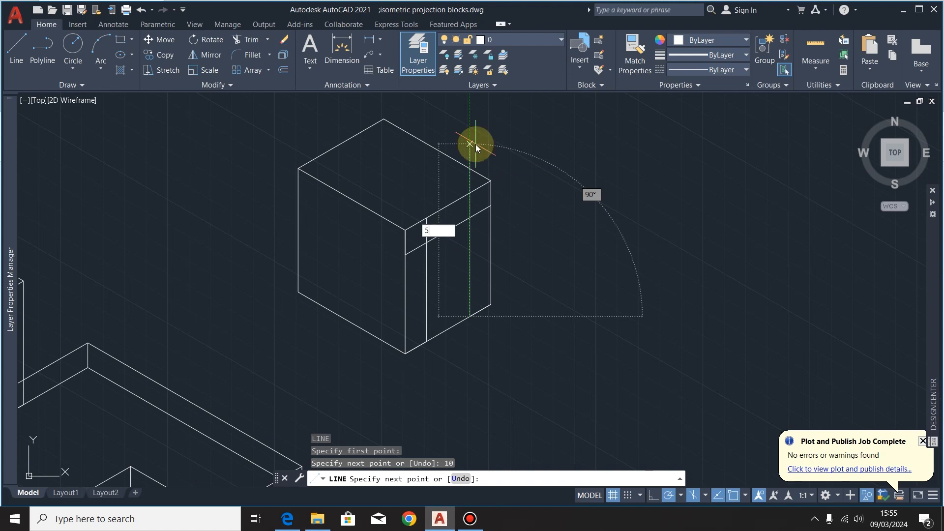
{"action": "left_click", "coordinate": [475, 146]}
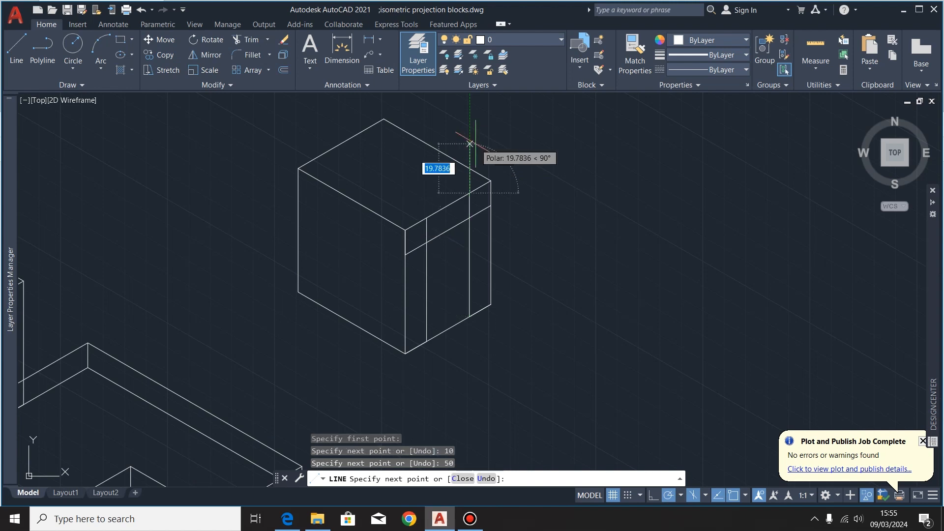
{"action": "key", "text": "Return"}
- Draw the window's lower guide lines from the block's lowest front corner: 10 units up, then 40 at 30°
{"action": "key", "text": "Return"}
{"action": "left_click", "coordinate": [405, 353]}
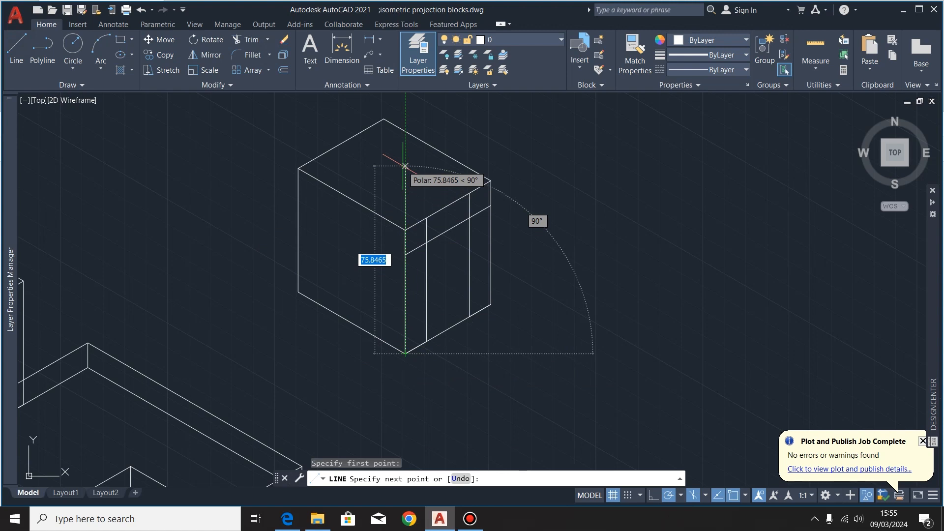
{"action": "type", "text": "10"}
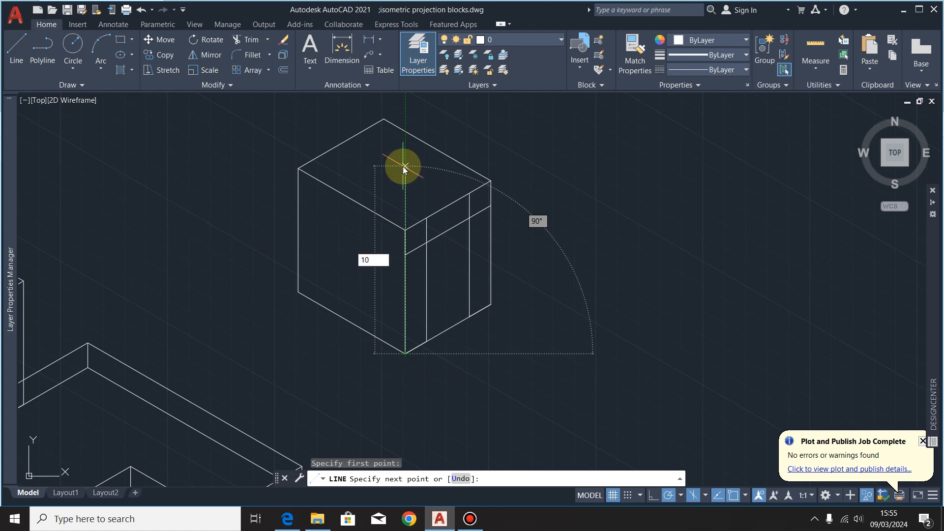
{"action": "key", "text": "Return"}
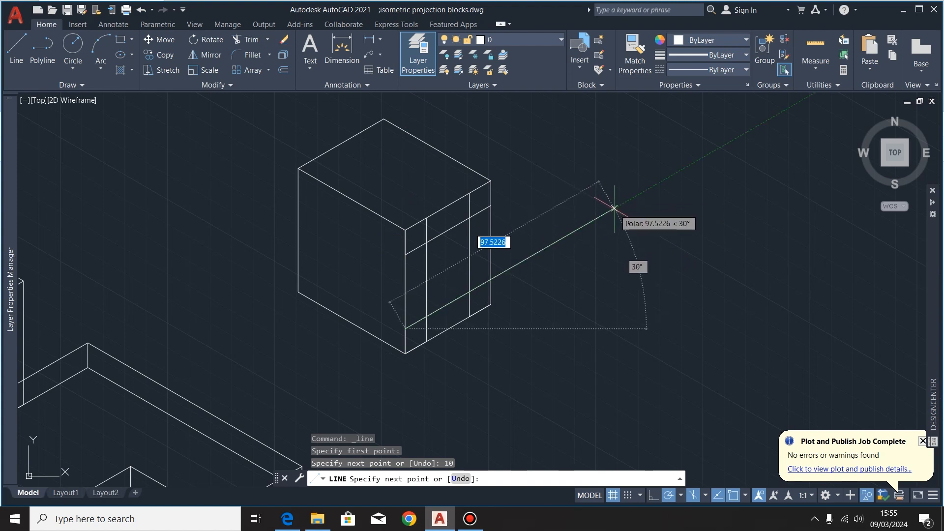
{"action": "type", "text": "40"}
{"action": "key", "text": "Return"}
{"action": "key", "text": "Escape"}
- Trim the guide lines on the block's right face so only the window outline remains
{"action": "left_click", "coordinate": [250, 41]}
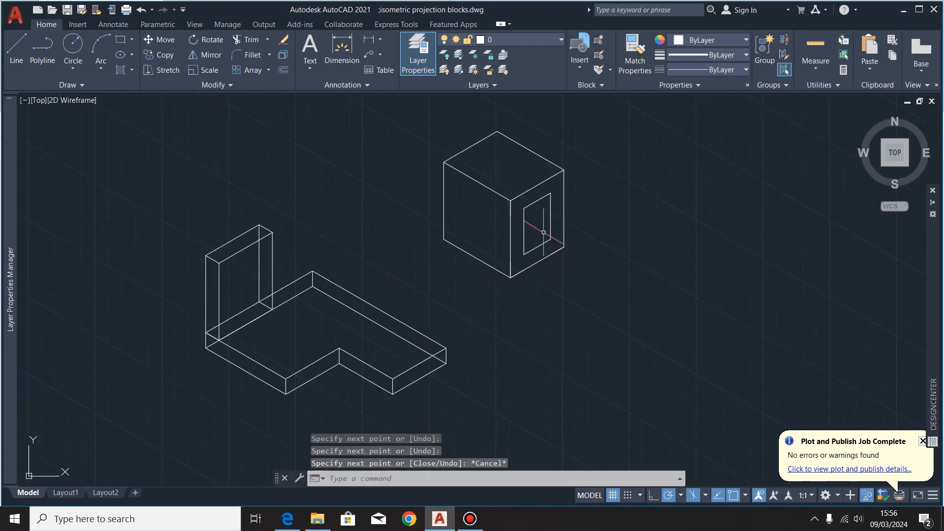
{"action": "scroll", "coordinate": [550, 242], "scroll_direction": "down", "scroll_amount": 2}
{"action": "scroll", "coordinate": [550, 242], "scroll_direction": "up", "scroll_amount": 4}
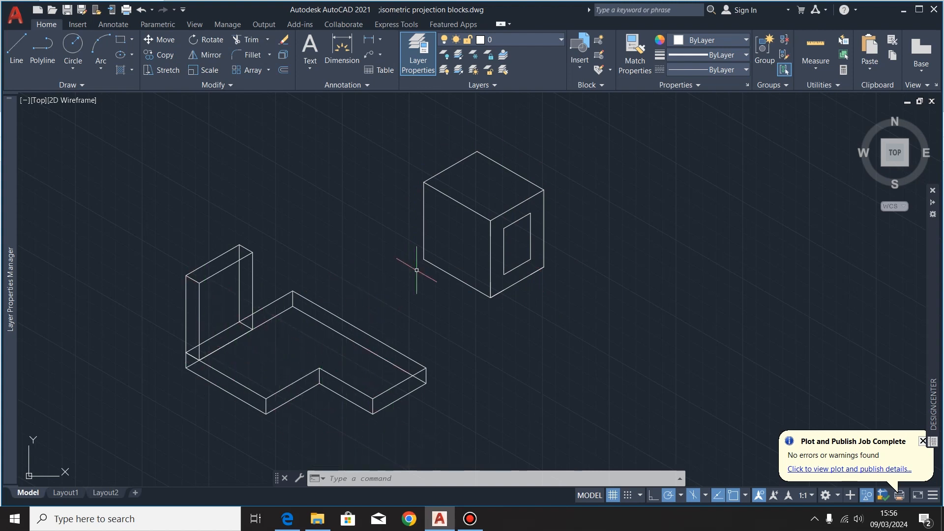
- Move the upper block with its window by its lower outer left-face corner onto the upright plate's lower far corner on the slab
{"action": "left_click", "coordinate": [591, 132]}
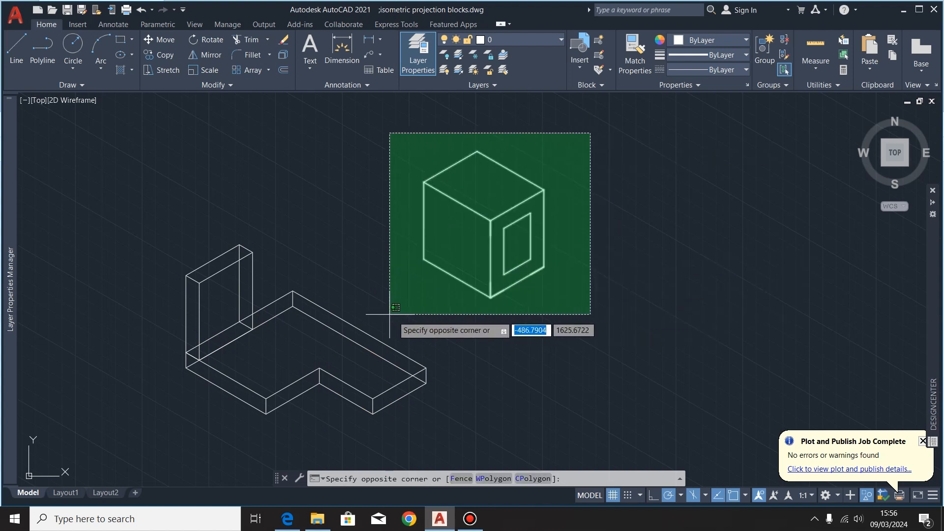
{"action": "left_click", "coordinate": [349, 329]}
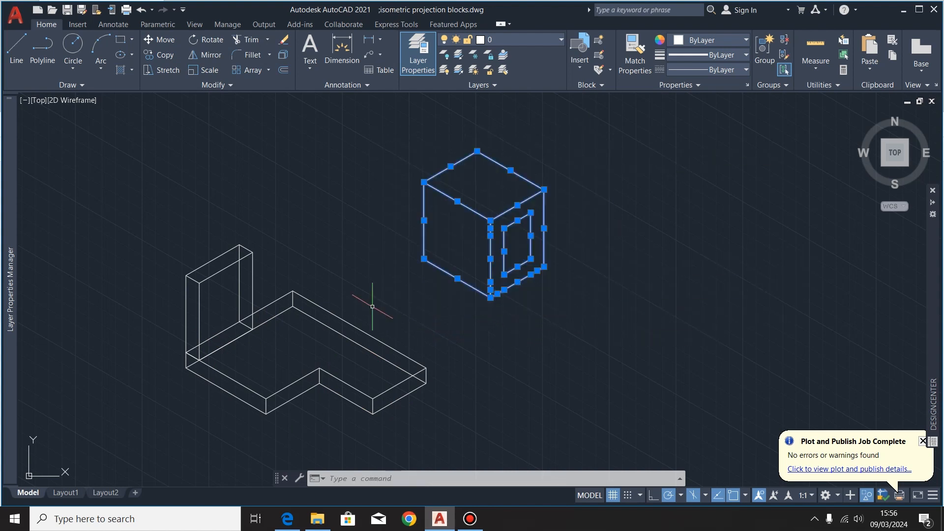
{"action": "left_click", "coordinate": [146, 41]}
{"action": "scroll", "coordinate": [421, 276], "scroll_direction": "up", "scroll_amount": 4}
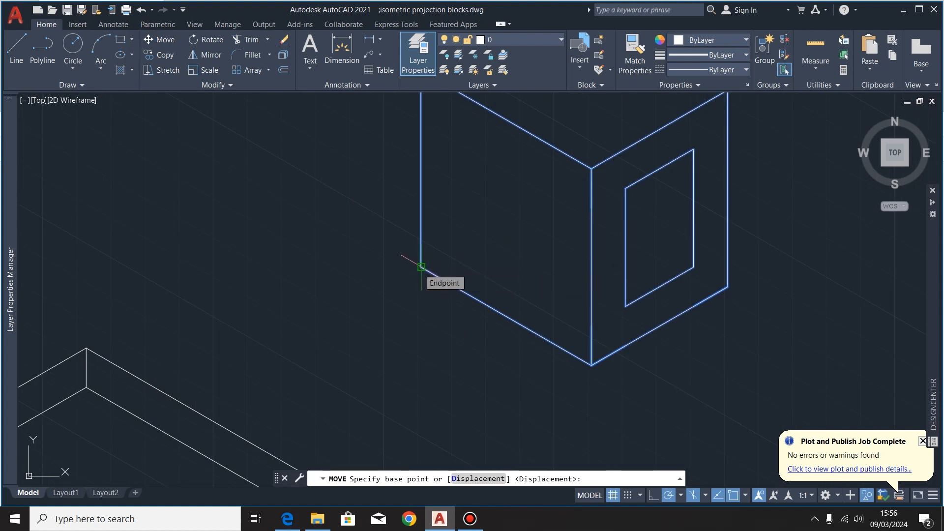
{"action": "scroll", "coordinate": [536, 254], "scroll_direction": "down", "scroll_amount": 2}
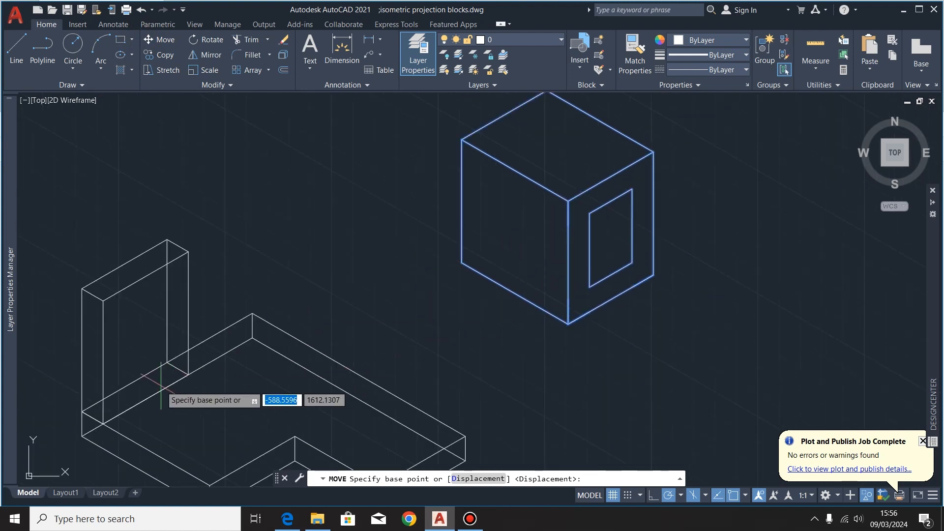
{"action": "scroll", "coordinate": [157, 368], "scroll_direction": "up", "scroll_amount": 2}
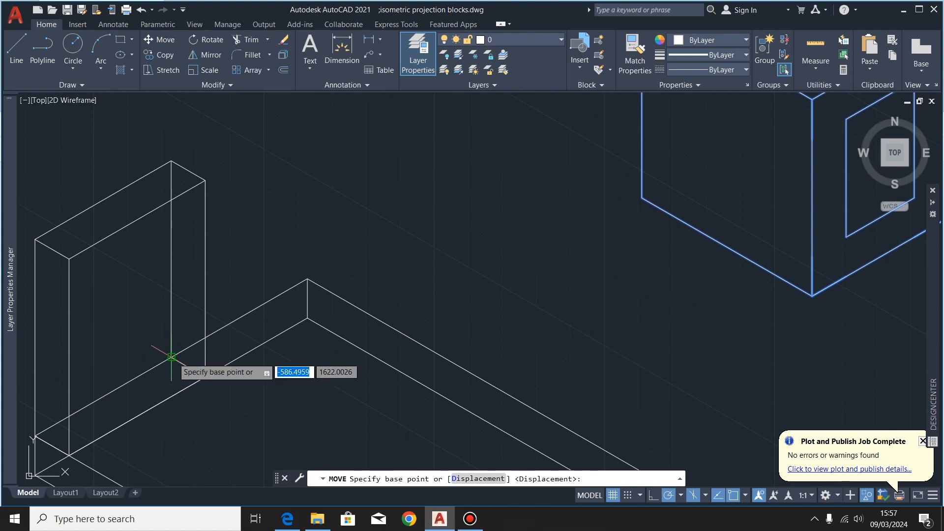
{"action": "scroll", "coordinate": [171, 357], "scroll_direction": "down", "scroll_amount": 2}
{"action": "left_click", "coordinate": [465, 260]}
{"action": "scroll", "coordinate": [491, 258], "scroll_direction": "down", "scroll_amount": 1}
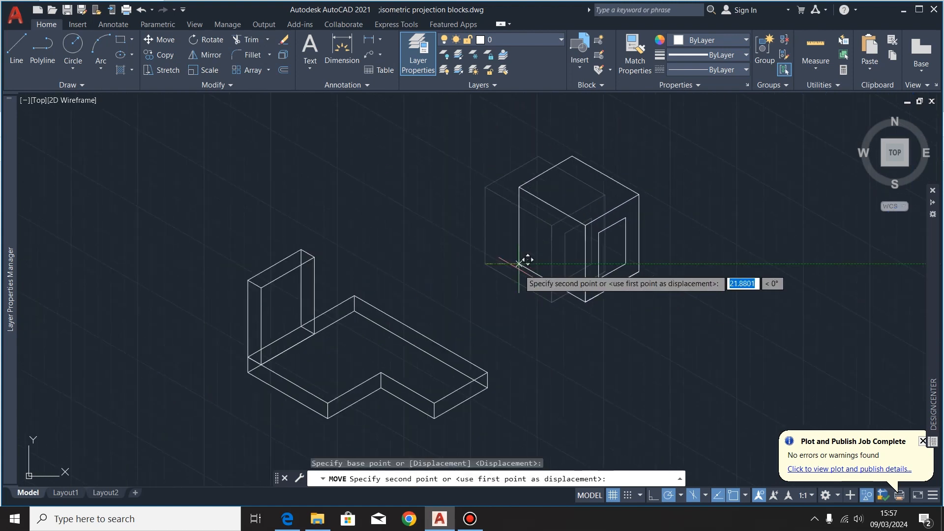
{"action": "scroll", "coordinate": [385, 290], "scroll_direction": "up", "scroll_amount": 6}
{"action": "left_click", "coordinate": [376, 383]}
{"action": "scroll", "coordinate": [375, 318], "scroll_direction": "down", "scroll_amount": 4}
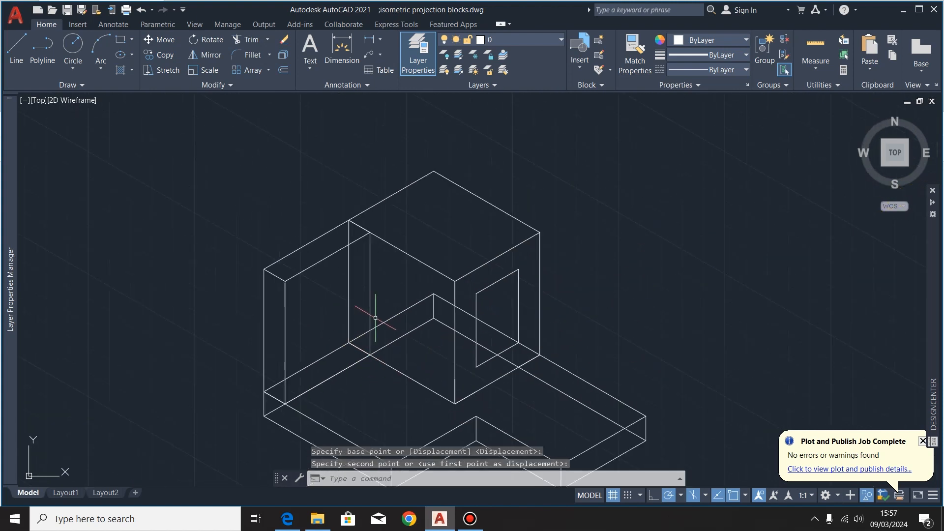
{"action": "scroll", "coordinate": [311, 255], "scroll_direction": "down", "scroll_amount": 3}
{"action": "scroll", "coordinate": [359, 245], "scroll_direction": "up", "scroll_amount": 3}
{"action": "scroll", "coordinate": [412, 238], "scroll_direction": "down", "scroll_amount": 2}
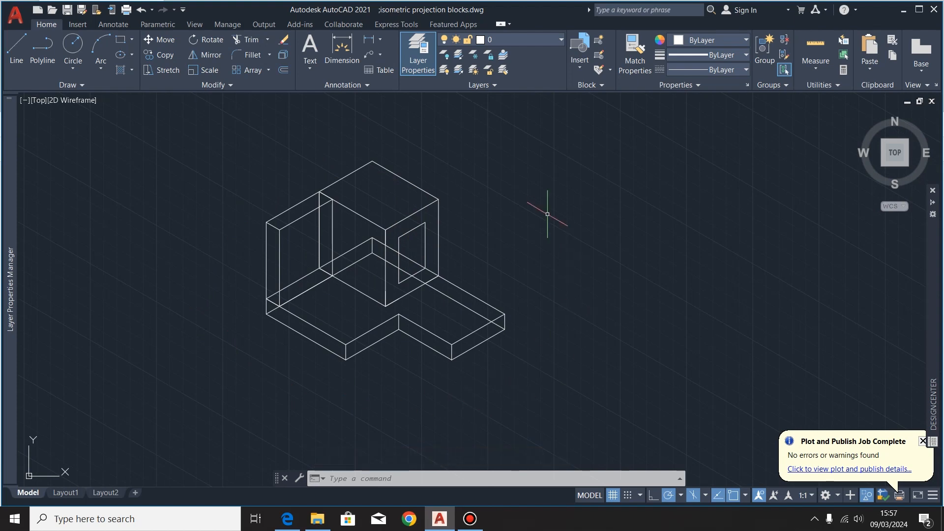
- Compare the assembled block with the reference PDF, switch back to AutoCAD, and trim the upright plate's hidden rear vertical edge
{"action": "left_click", "coordinate": [289, 525]}
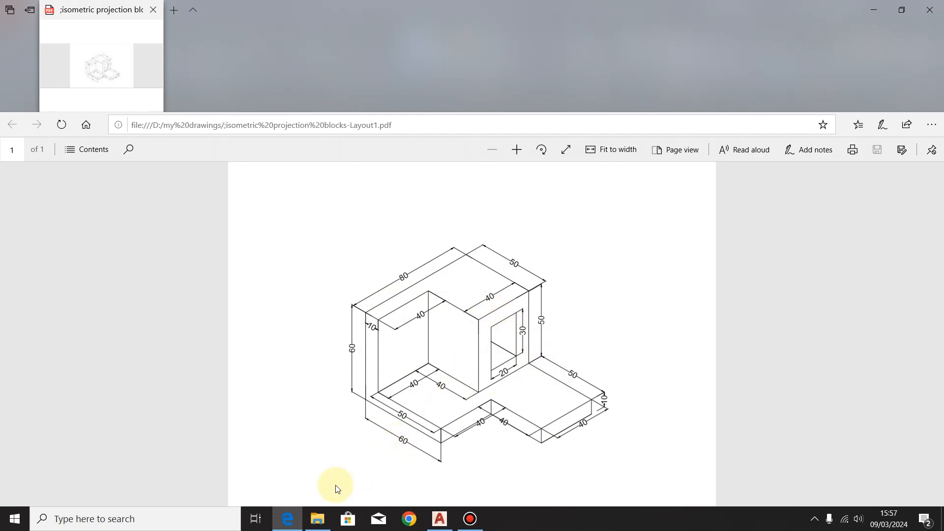
{"action": "left_click", "coordinate": [439, 522]}
{"action": "scroll", "coordinate": [368, 162], "scroll_direction": "up", "scroll_amount": 2}
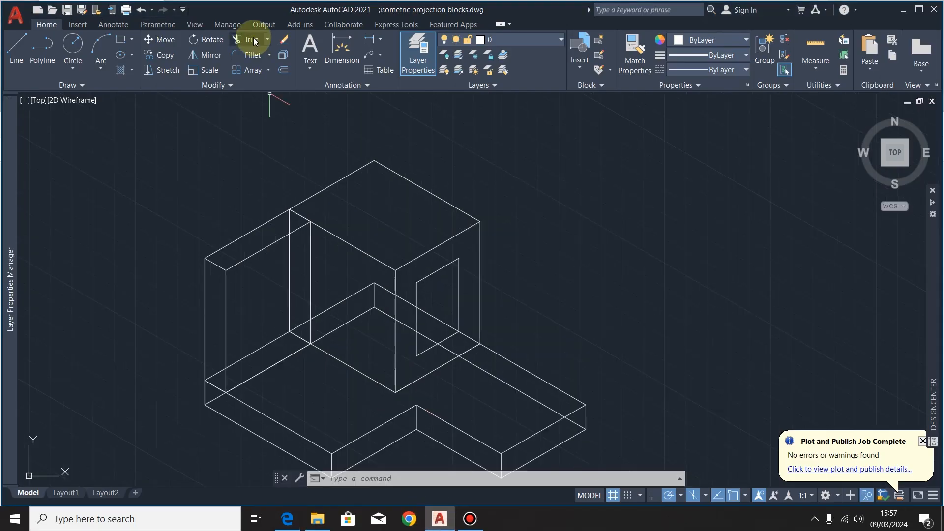
{"action": "left_click", "coordinate": [250, 39]}
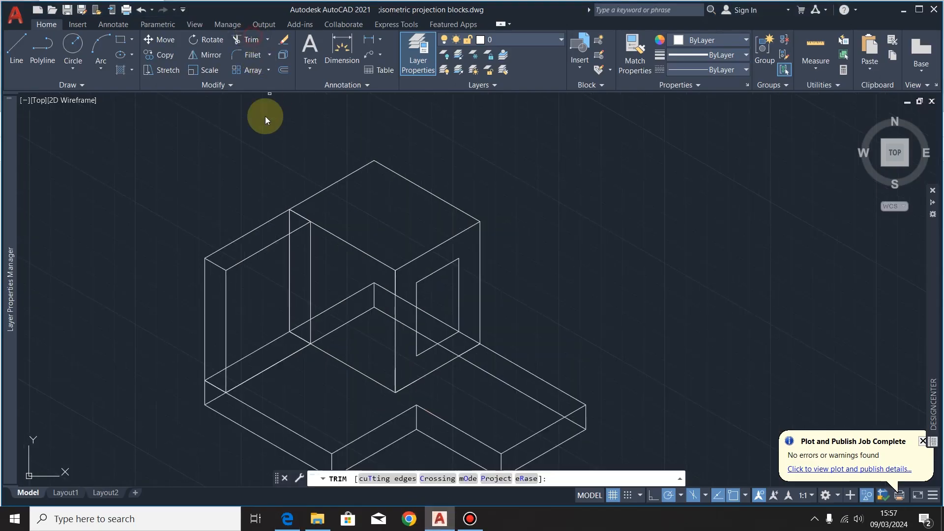
{"action": "left_click", "coordinate": [290, 275]}
{"action": "left_click_drag", "start_coordinate": [292, 221], "coordinate": [285, 226]}
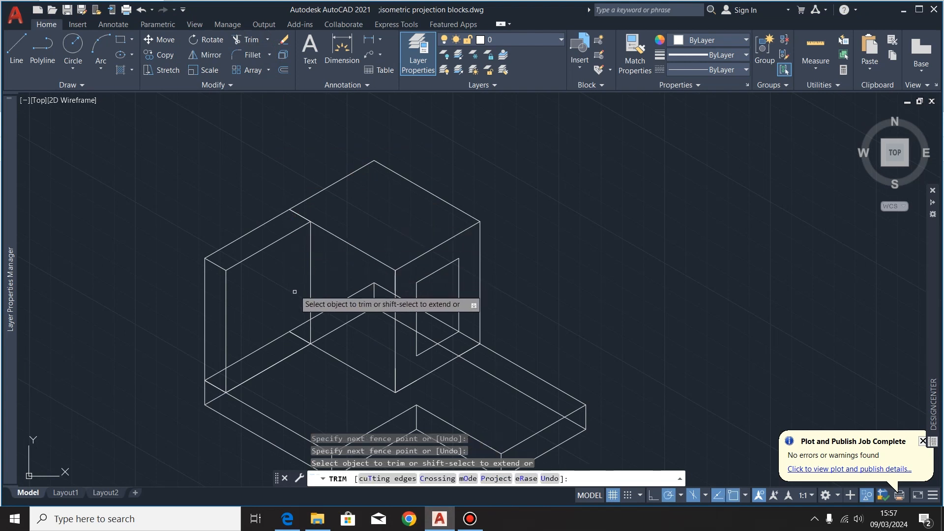
{"action": "left_click", "coordinate": [301, 338]}
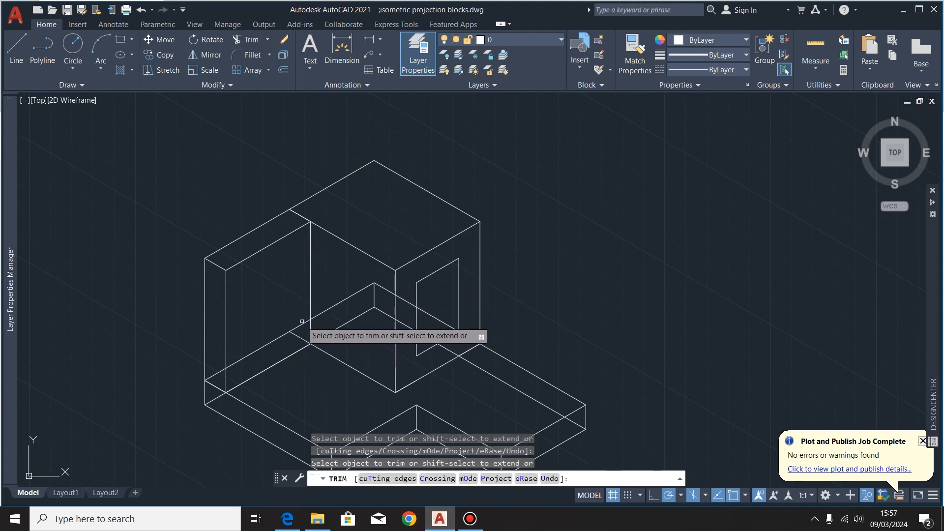
- Trim the base slab's far corner and back edges hidden behind the upper block's left face, undoing any wrong cut
{"action": "left_click", "coordinate": [349, 298]}
{"action": "left_click_drag", "start_coordinate": [354, 325], "coordinate": [354, 274]}
{"action": "left_click", "coordinate": [354, 275]}
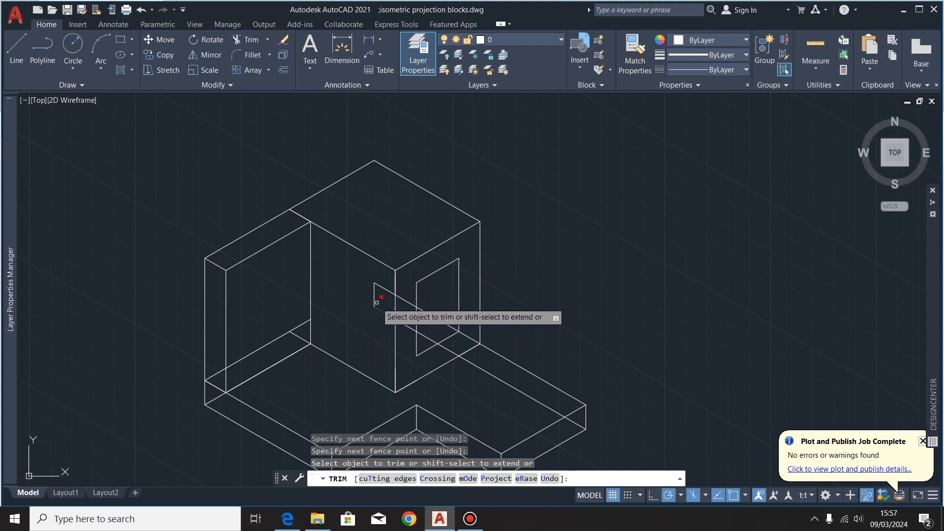
{"action": "left_click", "coordinate": [381, 302]}
{"action": "left_click", "coordinate": [365, 301]}
{"action": "left_click", "coordinate": [384, 325]}
{"action": "left_click", "coordinate": [384, 286]}
{"action": "key", "text": "ctrl+z"}
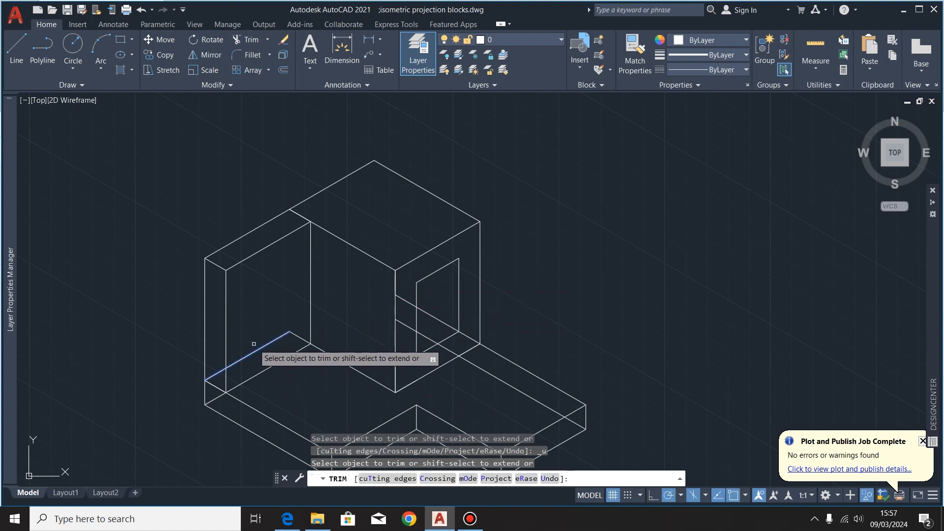
- Trim the hidden lines at the upright plate's foot and the seam between the plate's and block's top faces
{"action": "left_click", "coordinate": [300, 337]}
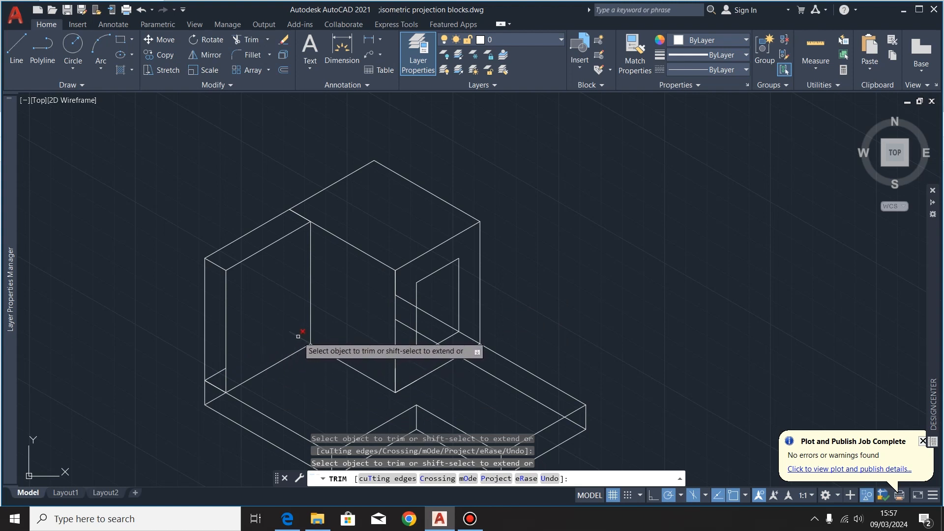
{"action": "left_click", "coordinate": [217, 388]}
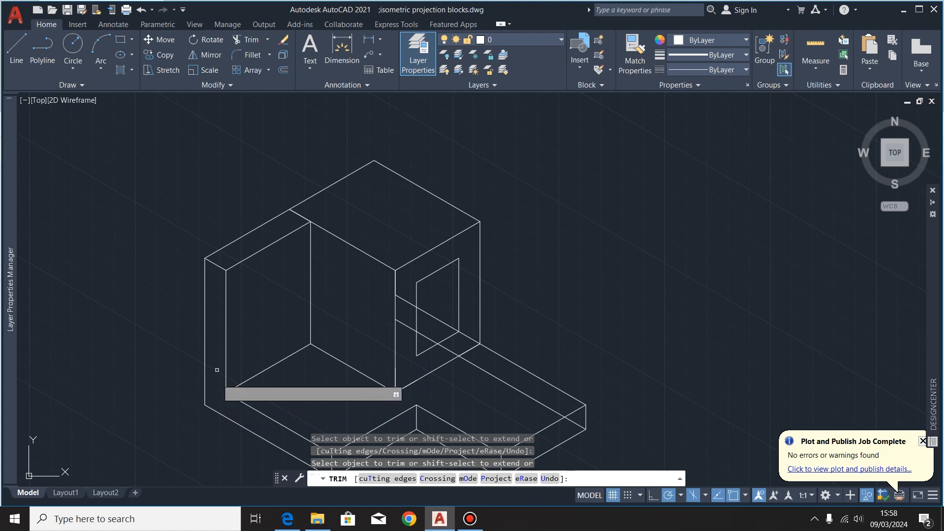
{"action": "key", "text": "ctrl+z"}
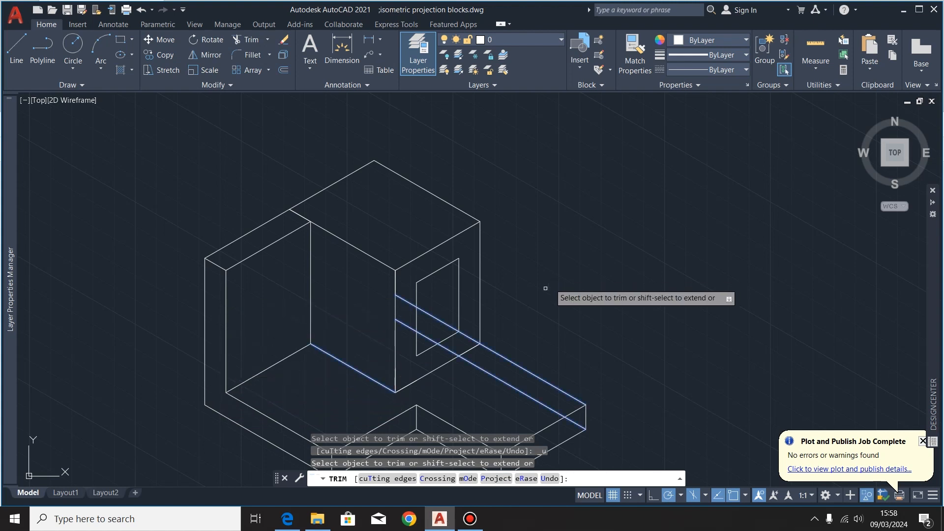
{"action": "left_click", "coordinate": [300, 214]}
- Trim the slab edges crossing the block's right face outside the window and the hidden line across the slab's top
{"action": "scroll", "coordinate": [353, 213], "scroll_direction": "down", "scroll_amount": 1}
{"action": "scroll", "coordinate": [391, 281], "scroll_direction": "up", "scroll_amount": 3}
{"action": "left_click", "coordinate": [383, 311]}
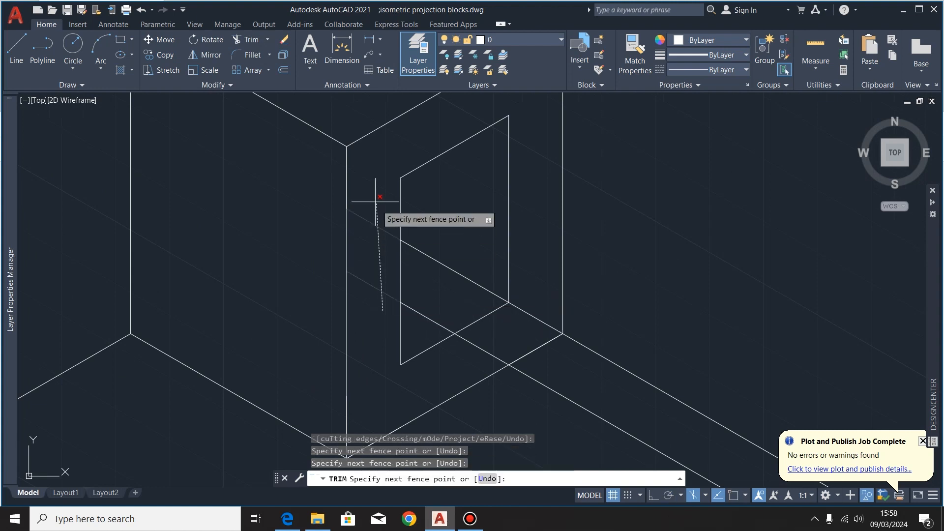
{"action": "left_click", "coordinate": [373, 205]}
{"action": "scroll", "coordinate": [372, 208], "scroll_direction": "down", "scroll_amount": 2}
{"action": "left_click", "coordinate": [394, 251]}
{"action": "left_click", "coordinate": [415, 263]}
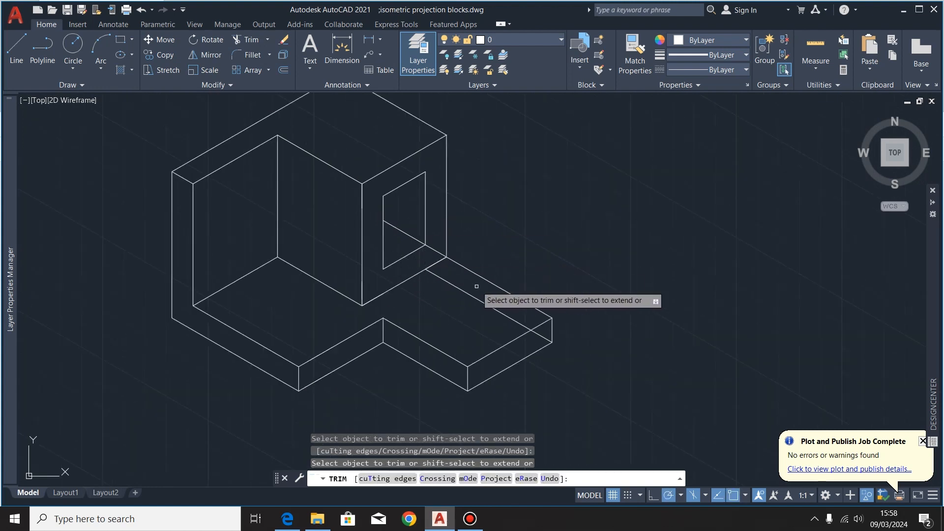
{"action": "left_click", "coordinate": [469, 293]}
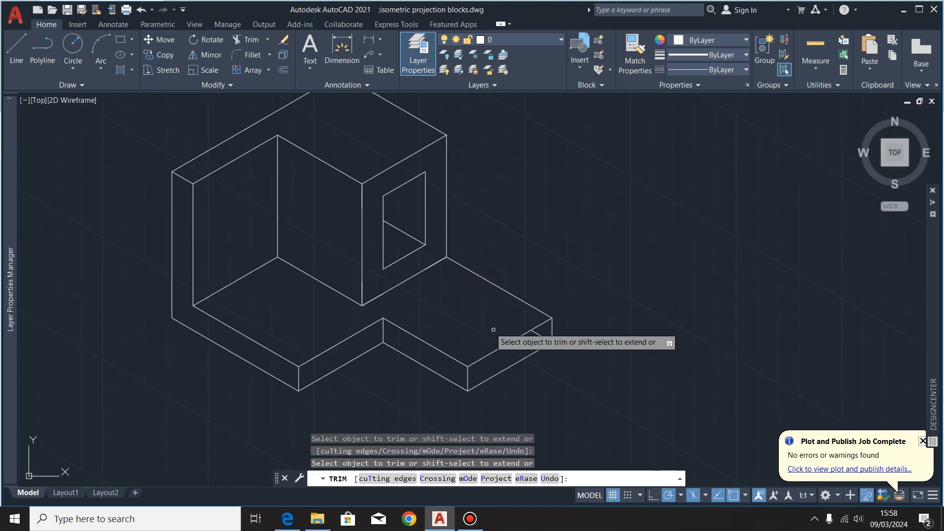
{"action": "scroll", "coordinate": [584, 389], "scroll_direction": "down", "scroll_amount": 2}
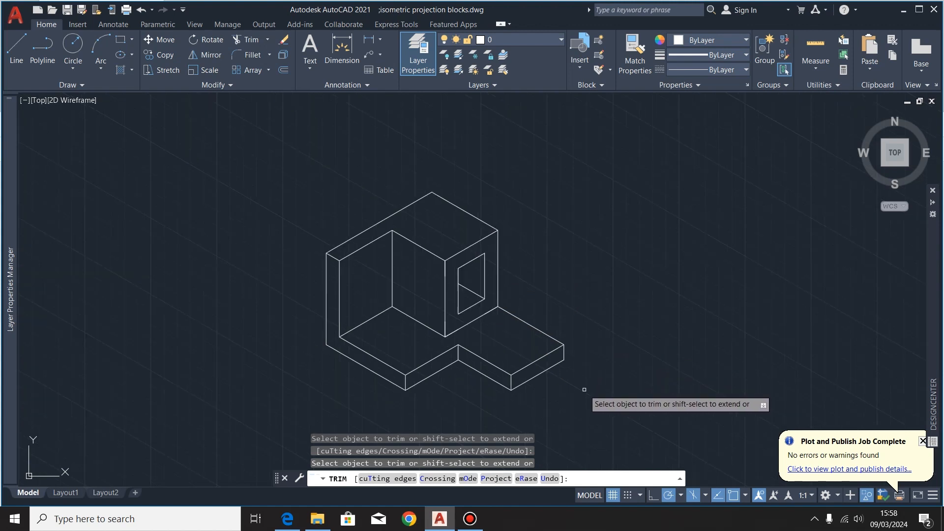
- Make the dimensions layer current
{"action": "scroll", "coordinate": [580, 338], "scroll_direction": "up", "scroll_amount": 2}
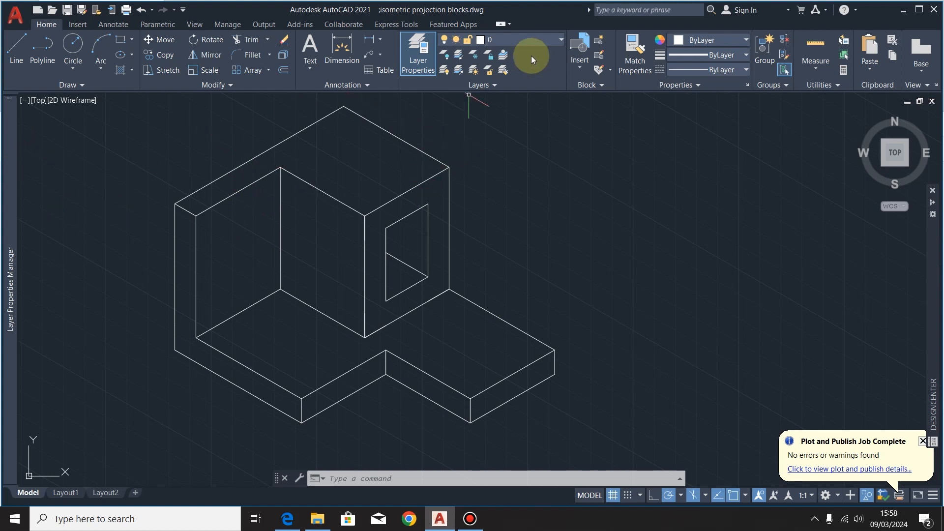
{"action": "left_click", "coordinate": [560, 39]}
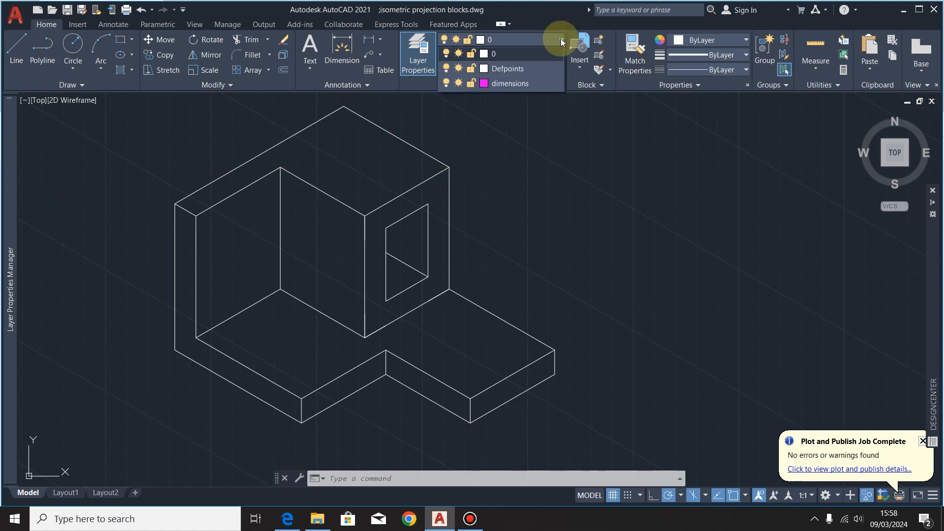
{"action": "left_click", "coordinate": [508, 83]}
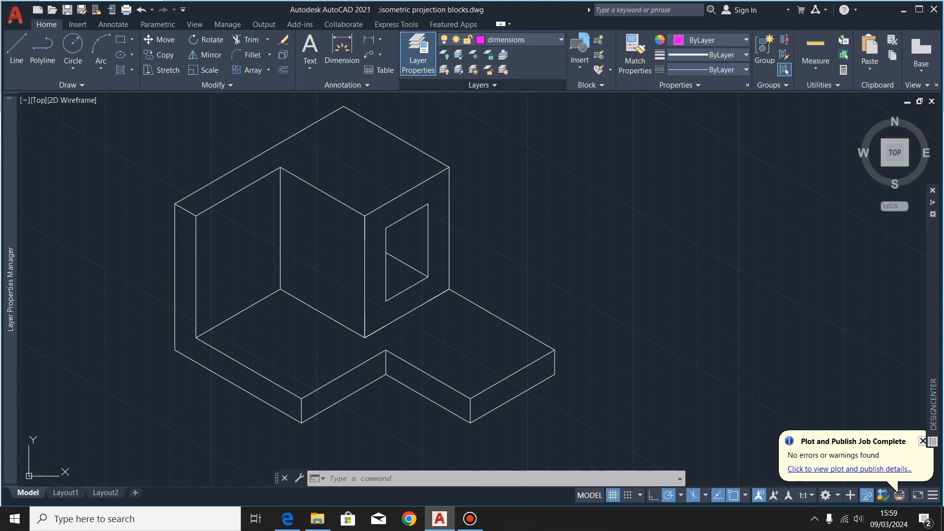
- Dimension the upper block's far vertical edge on the right face, placing the dimension line just outside the block
{"action": "left_click", "coordinate": [312, 61]}
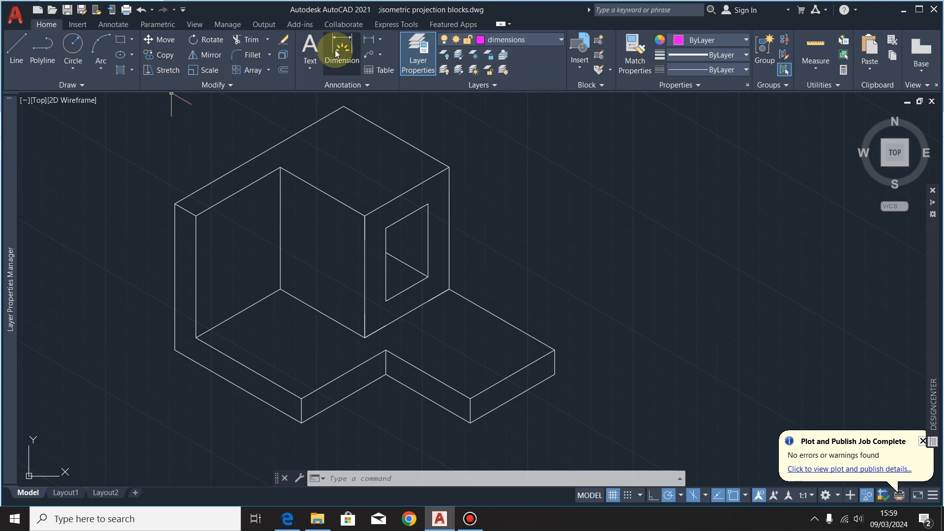
{"action": "left_click", "coordinate": [338, 63]}
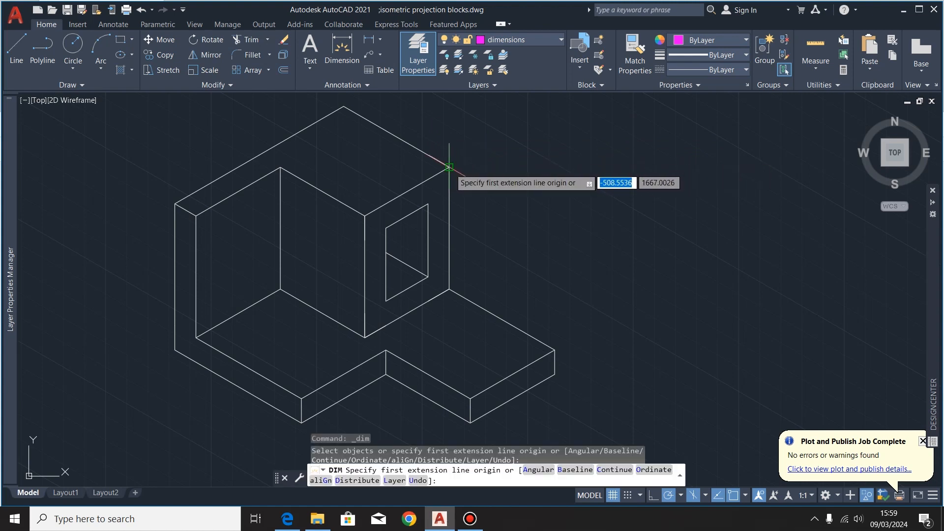
{"action": "left_click", "coordinate": [449, 168]}
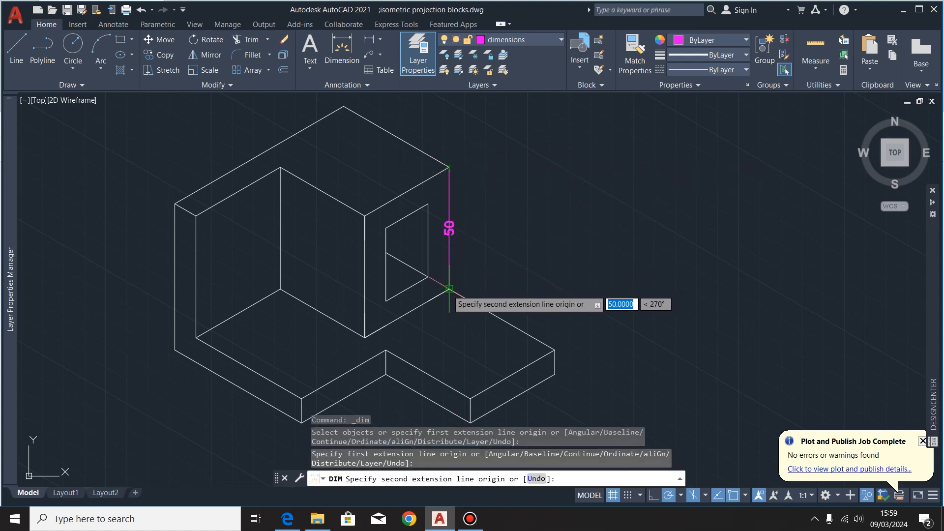
{"action": "left_click", "coordinate": [449, 288]}
{"action": "left_click", "coordinate": [469, 260]}
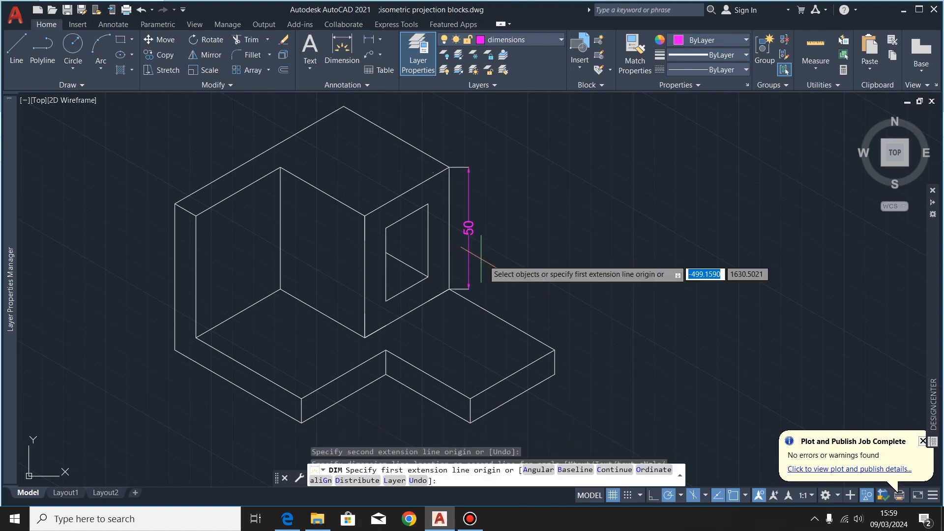
- Expand the additional dimension editing tools and pin them so they stay displayed
{"action": "left_click", "coordinate": [114, 29]}
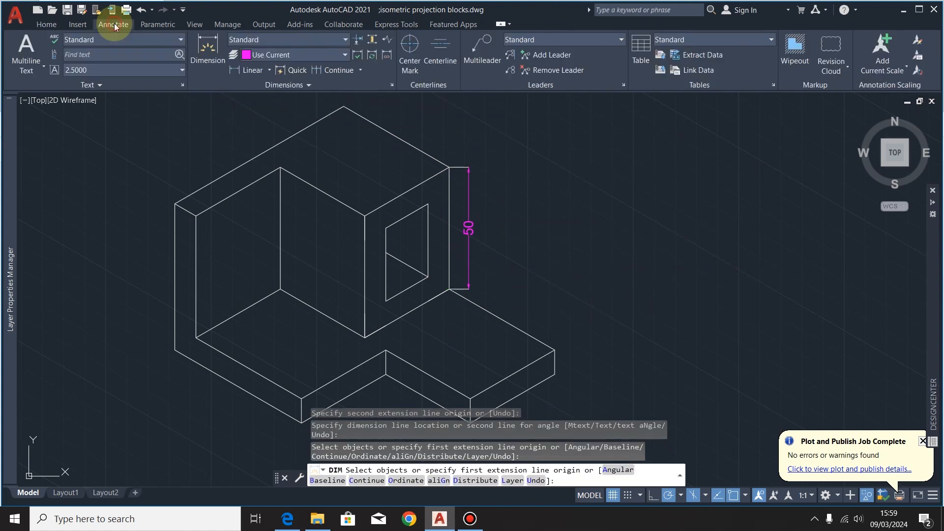
{"action": "left_click", "coordinate": [277, 86]}
{"action": "left_click", "coordinate": [194, 112]}
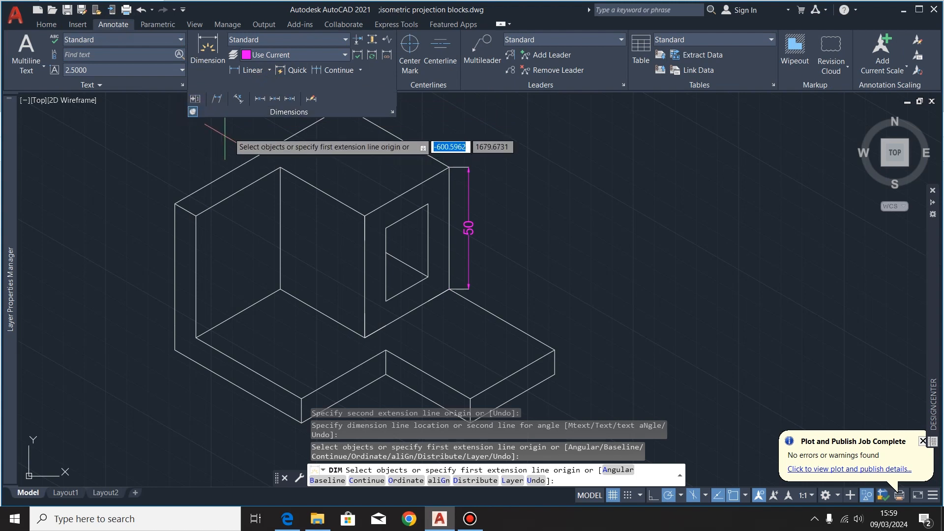
{"action": "left_click", "coordinate": [219, 100]}
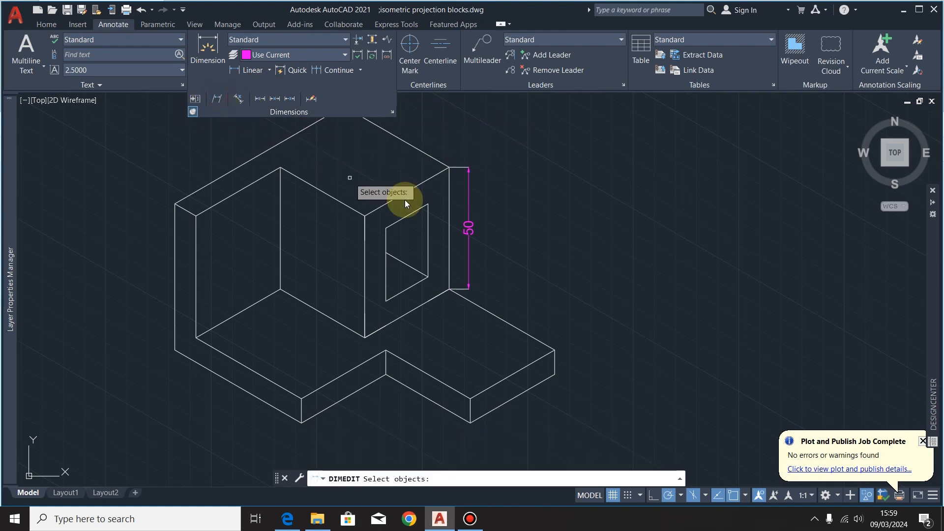
{"action": "left_click", "coordinate": [468, 230]}
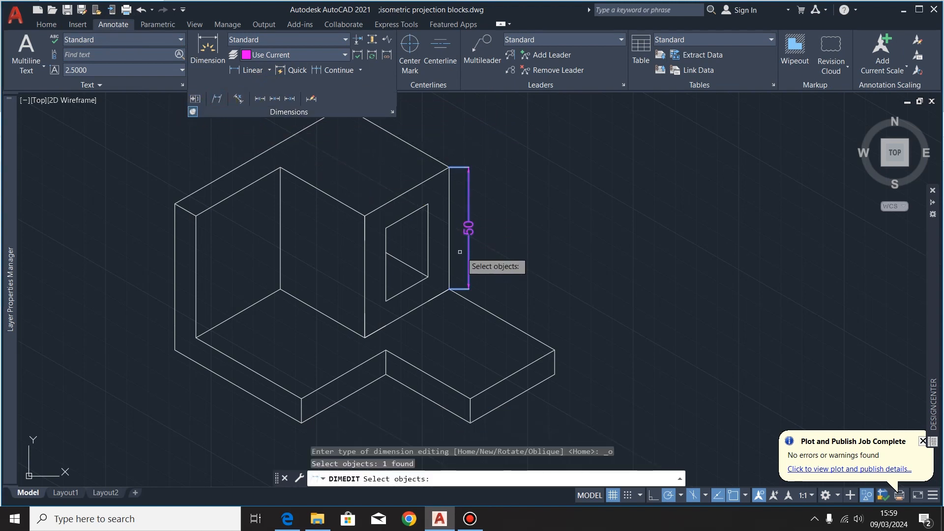
{"action": "key", "text": "Escape"}
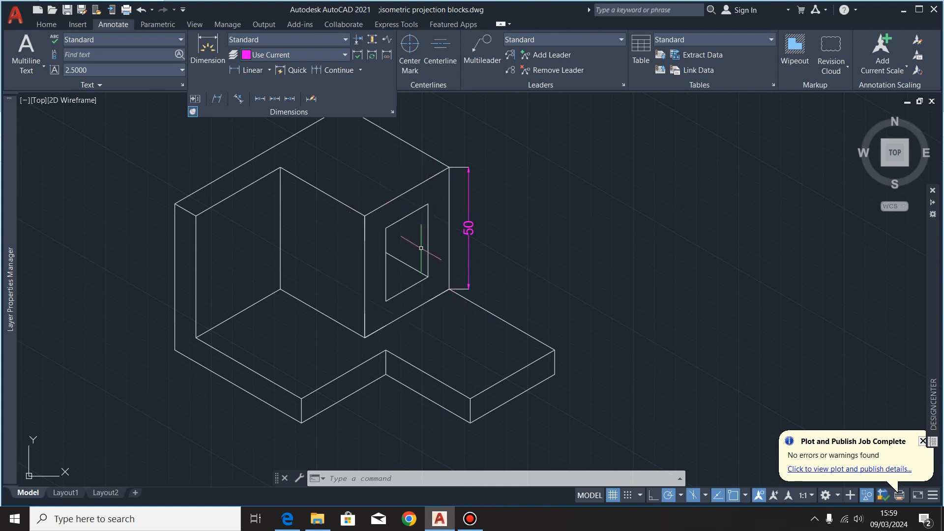
- Oblique the vertical dimension beside the right face so its extension lines run parallel to that face's lower edge
{"action": "left_click", "coordinate": [218, 99]}
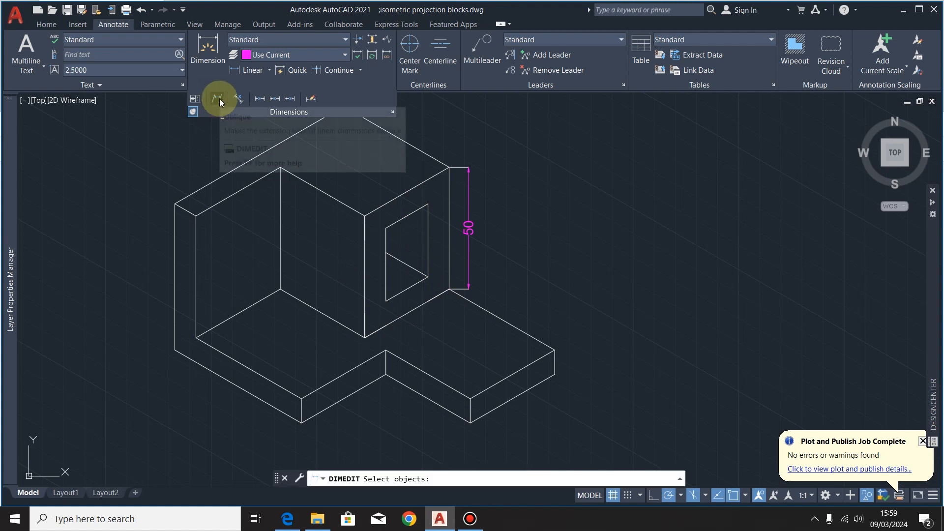
{"action": "left_click", "coordinate": [472, 219]}
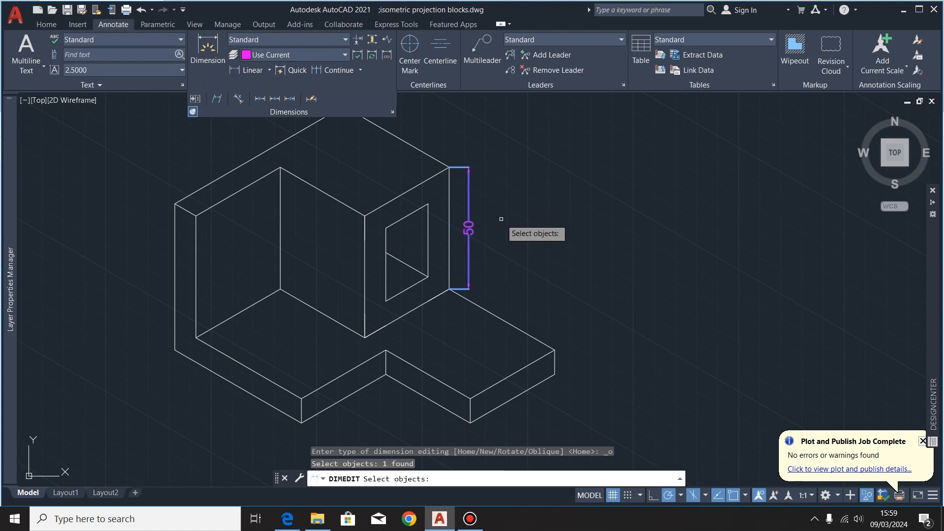
{"action": "key", "text": "Return"}
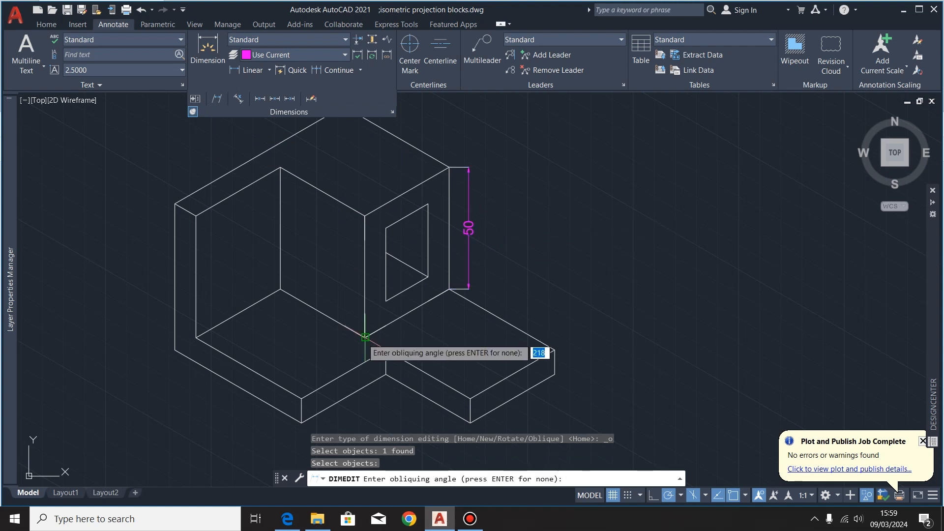
{"action": "left_click", "coordinate": [365, 338]}
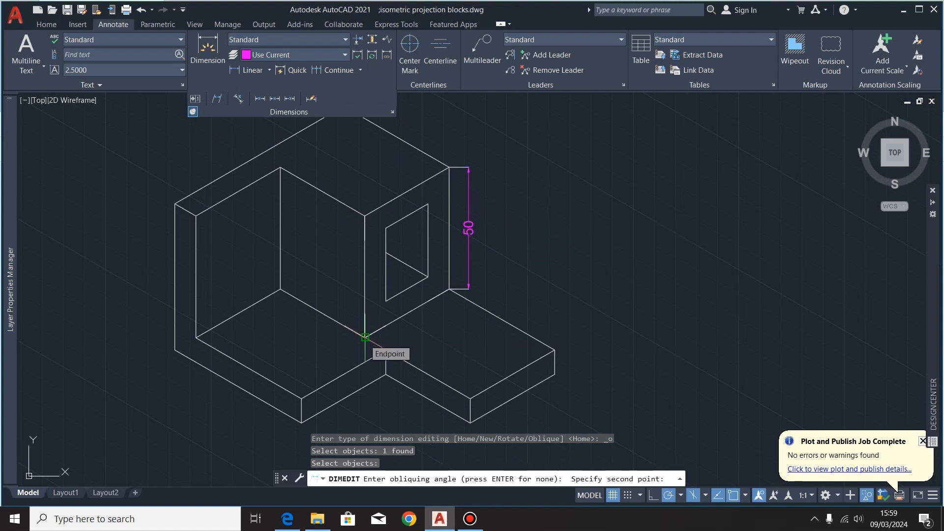
{"action": "left_click", "coordinate": [532, 241]}
- Add an aligned dimension to the upper block's rear top edge, between the topmost corner and the right face's far top corner
{"action": "scroll", "coordinate": [344, 339], "scroll_direction": "down", "scroll_amount": 4}
{"action": "scroll", "coordinate": [344, 339], "scroll_direction": "up", "scroll_amount": 2}
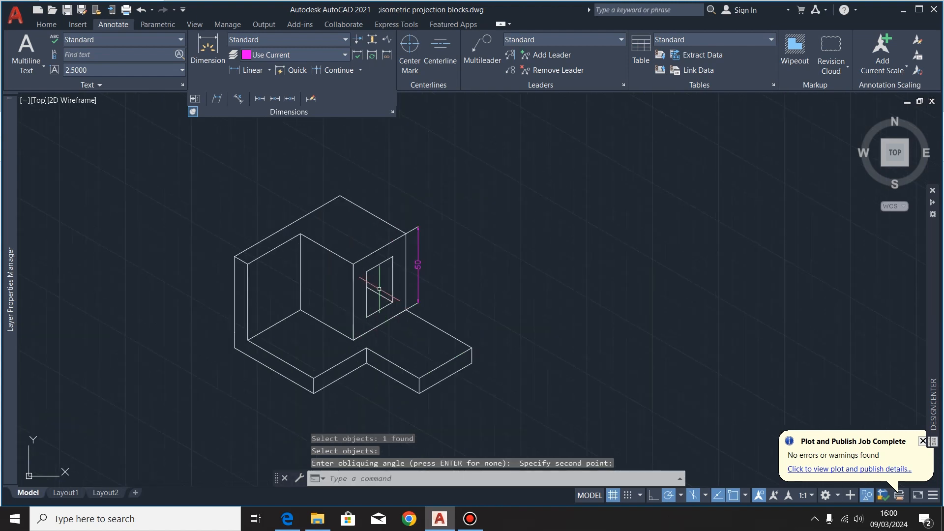
{"action": "left_click", "coordinate": [206, 68]}
{"action": "scroll", "coordinate": [337, 200], "scroll_direction": "up", "scroll_amount": 4}
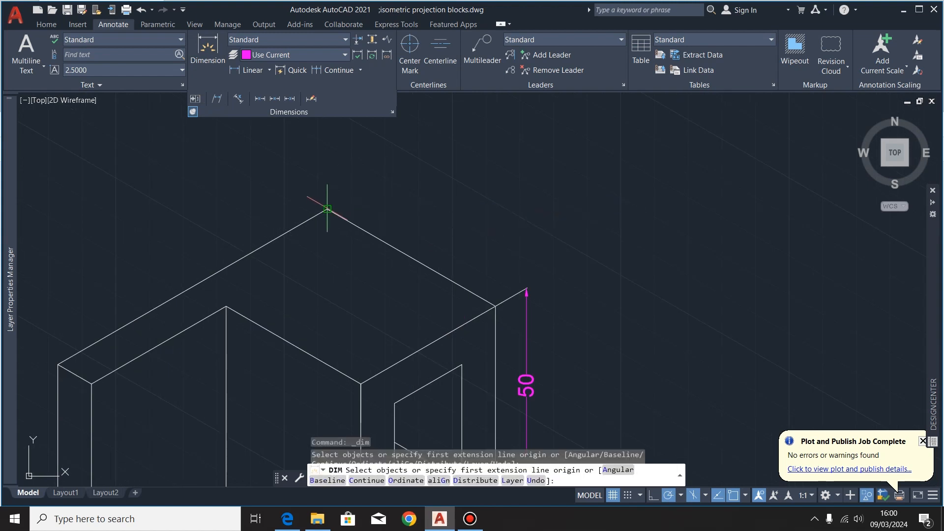
{"action": "left_click", "coordinate": [327, 210]}
{"action": "left_click", "coordinate": [495, 306]}
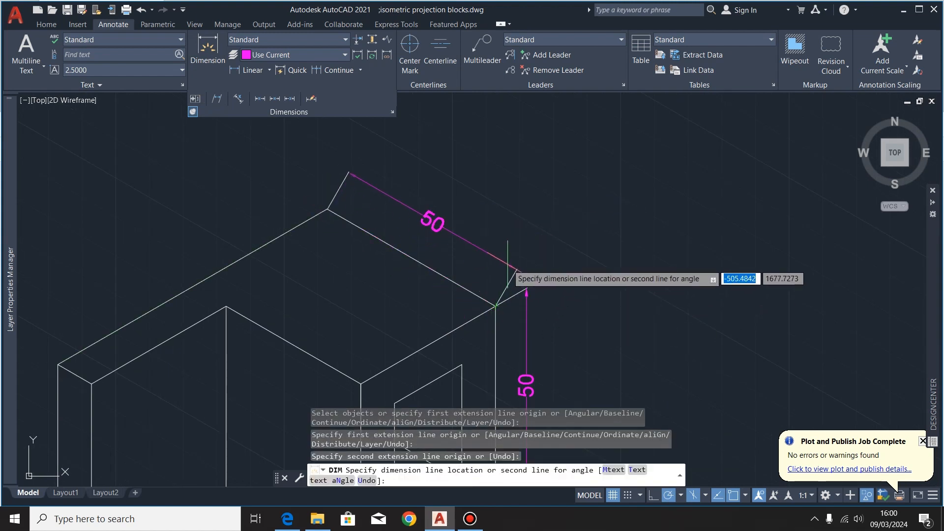
{"action": "left_click", "coordinate": [509, 267]}
- Oblique the rear top edge's dimension so its extension lines follow the direction of the right face's top edge
{"action": "left_click", "coordinate": [217, 99]}
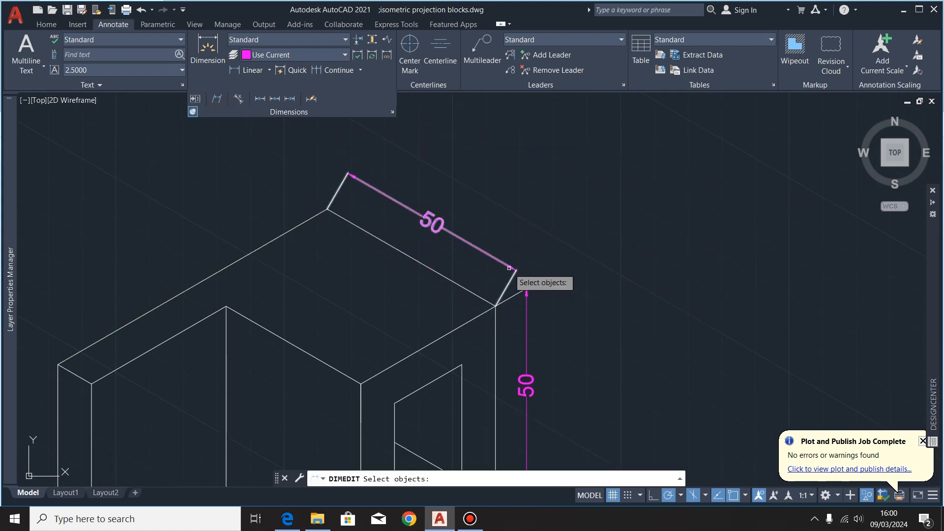
{"action": "left_click", "coordinate": [517, 288]}
{"action": "key", "text": "Return"}
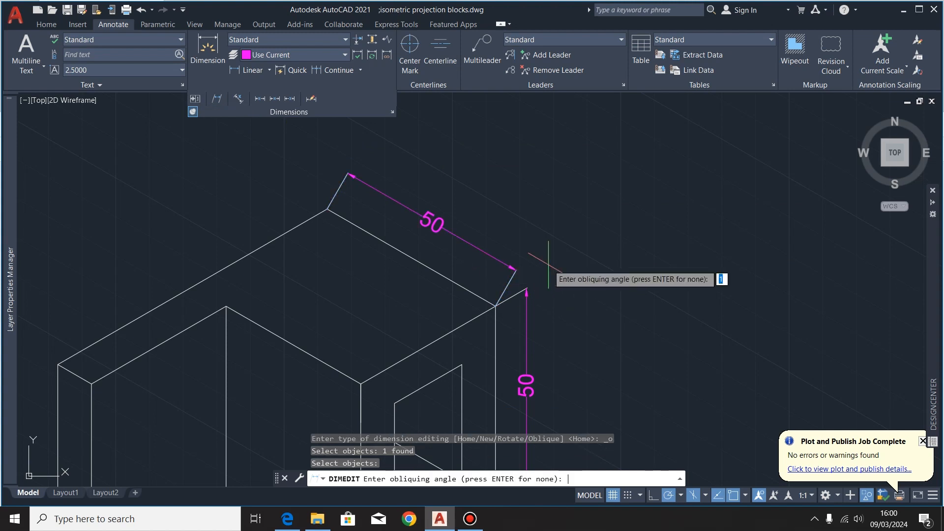
{"action": "left_click", "coordinate": [361, 383]}
{"action": "left_click", "coordinate": [565, 265]}
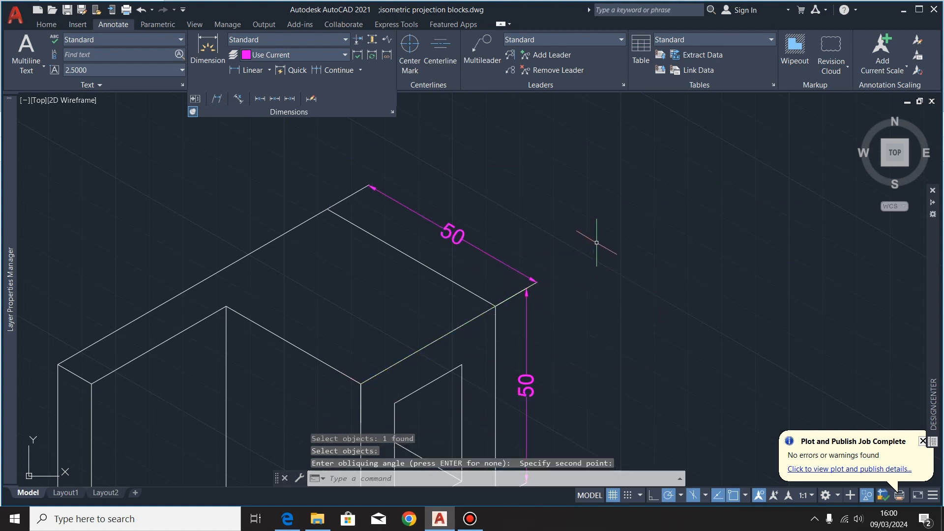
- Add an aligned dimension to the block's long outer top edge, from the left corner up to the topmost corner
{"action": "scroll", "coordinate": [575, 183], "scroll_direction": "down", "scroll_amount": 2}
{"action": "left_click", "coordinate": [238, 99]}
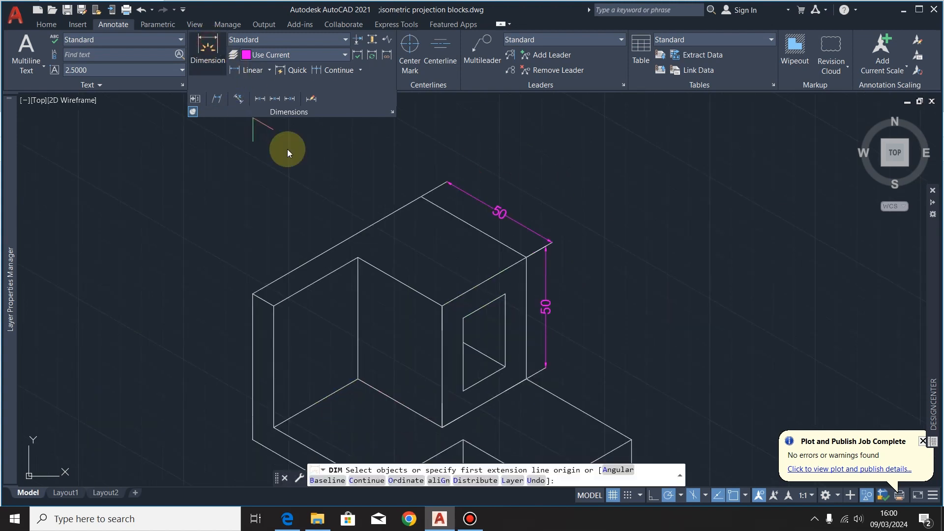
{"action": "left_click", "coordinate": [253, 294]}
{"action": "left_click", "coordinate": [421, 196]}
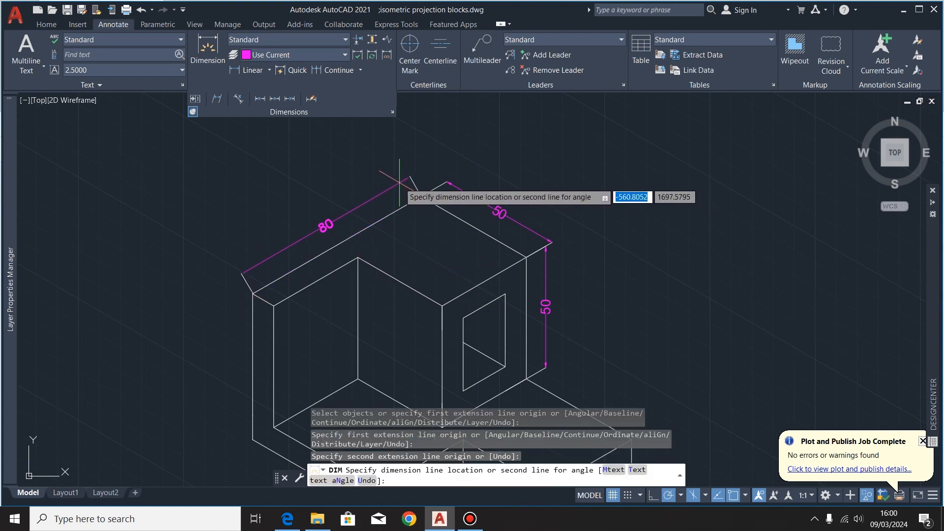
{"action": "left_click", "coordinate": [393, 188]}
- Oblique the long outer top edge's dimension so its extension lines follow the direction of the wall's short thickness edge
{"action": "left_click", "coordinate": [236, 98]}
{"action": "left_click", "coordinate": [295, 244]}
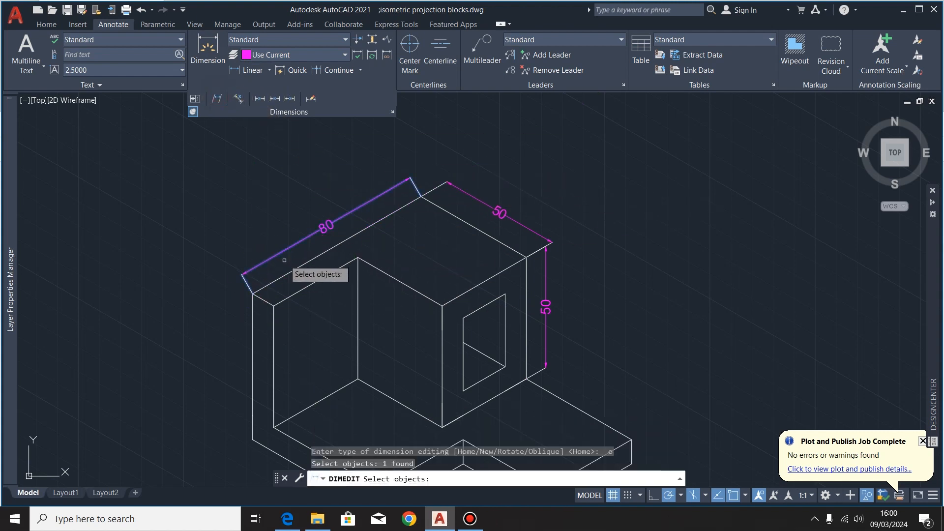
{"action": "key", "text": "Return"}
{"action": "left_click", "coordinate": [274, 305]}
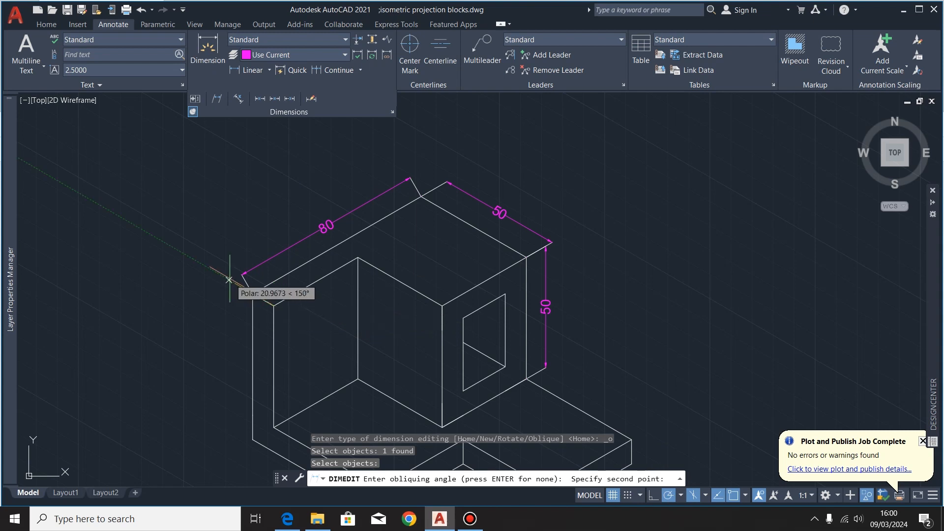
{"action": "left_click", "coordinate": [179, 251]}
{"action": "scroll", "coordinate": [288, 220], "scroll_direction": "down", "scroll_amount": 2}
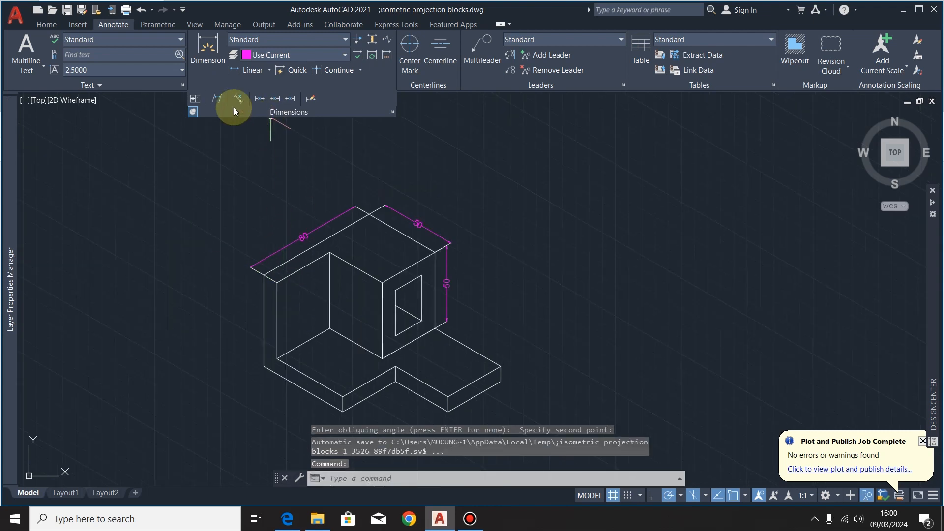
{"action": "left_click", "coordinate": [219, 98]}
{"action": "scroll", "coordinate": [280, 293], "scroll_direction": "up", "scroll_amount": 2}
{"action": "key", "text": "Escape"}
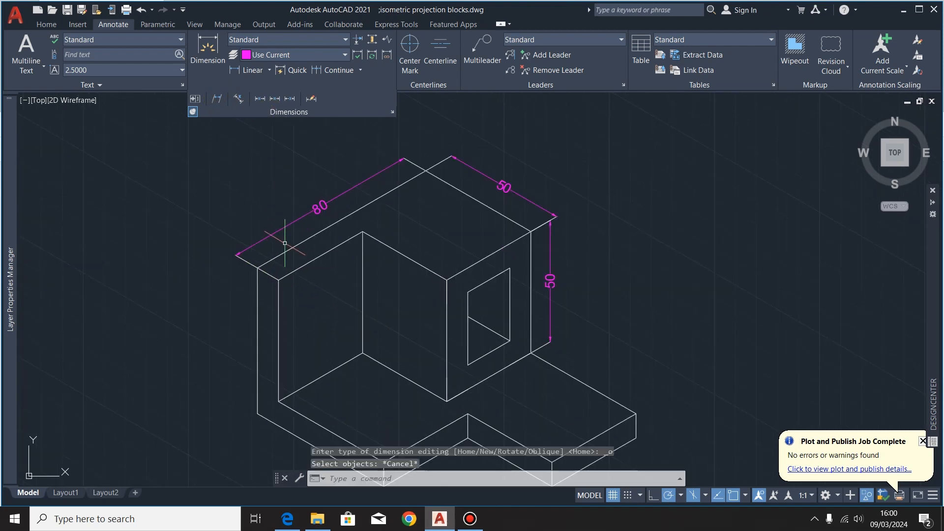
- Dimension the wall's short thickness edge at the block's left end, placing the dimension line just below the edge
{"action": "left_click", "coordinate": [207, 49]}
{"action": "left_click", "coordinate": [257, 268]}
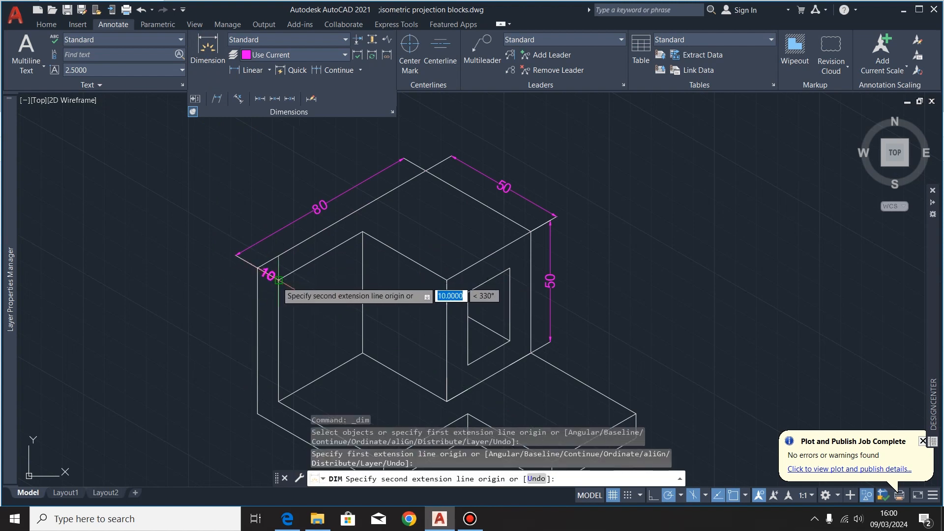
{"action": "left_click", "coordinate": [278, 280]}
{"action": "left_click", "coordinate": [265, 290]}
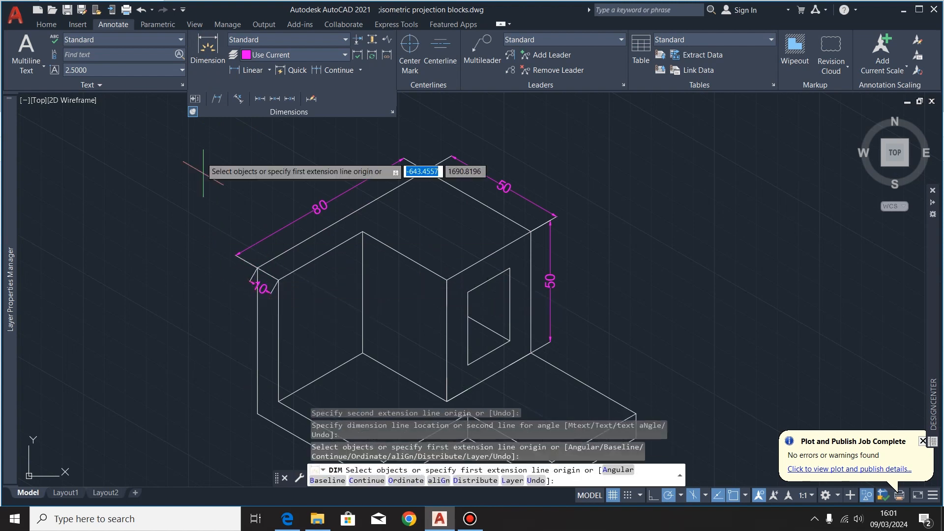
- Oblique the wall thickness dimension so its extension lines run vertically along the wall's inner vertical edge
{"action": "left_click", "coordinate": [217, 99]}
{"action": "left_click", "coordinate": [258, 289]}
{"action": "key", "text": "Return"}
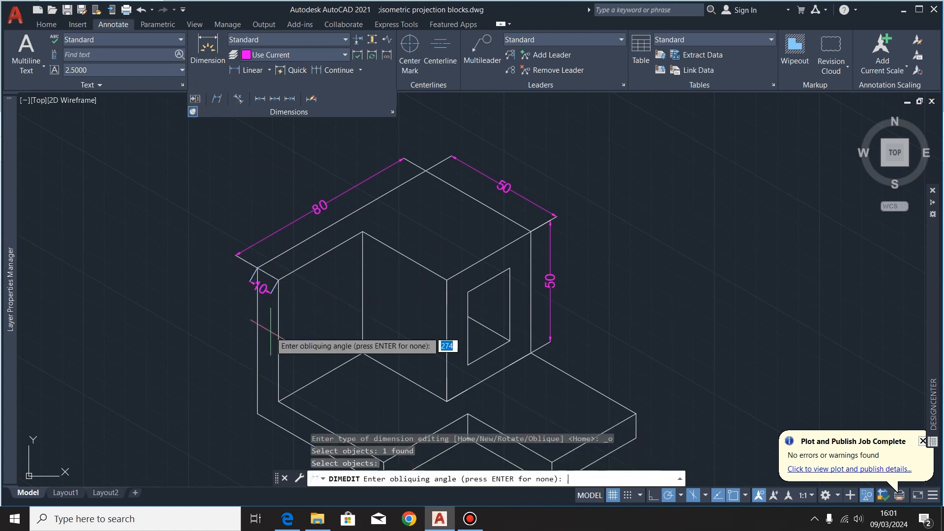
{"action": "left_click", "coordinate": [278, 280]}
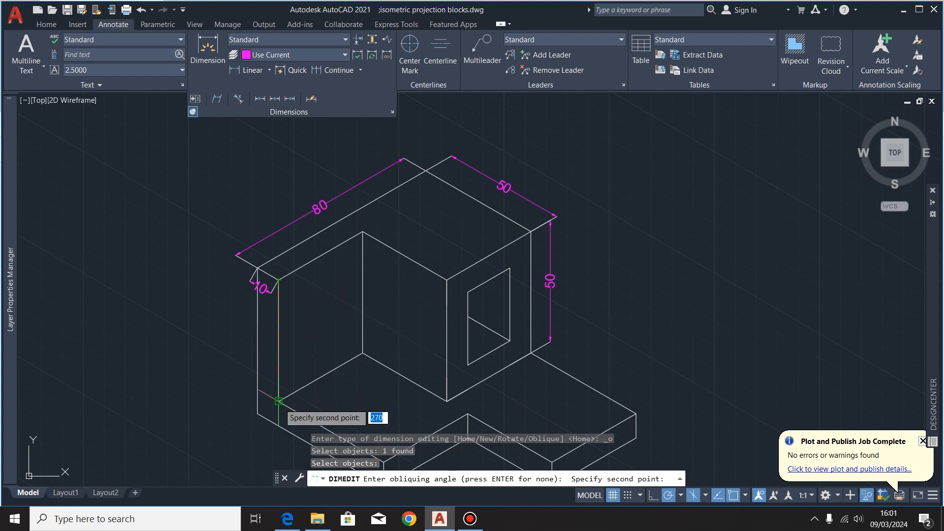
{"action": "left_click", "coordinate": [279, 385]}
- Dimension the full height of the block's outermost left vertical edge, placing the dimension line outside the block
{"action": "left_click", "coordinate": [212, 59]}
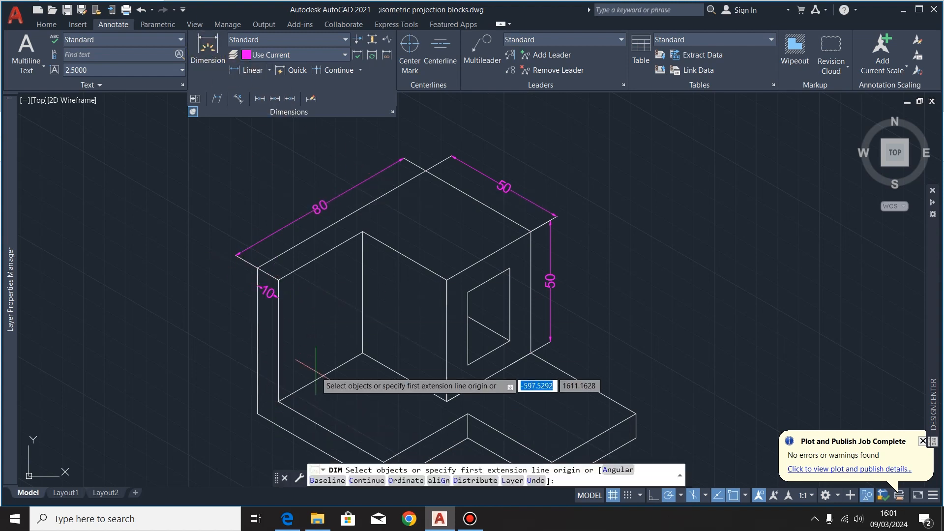
{"action": "left_click", "coordinate": [258, 268]}
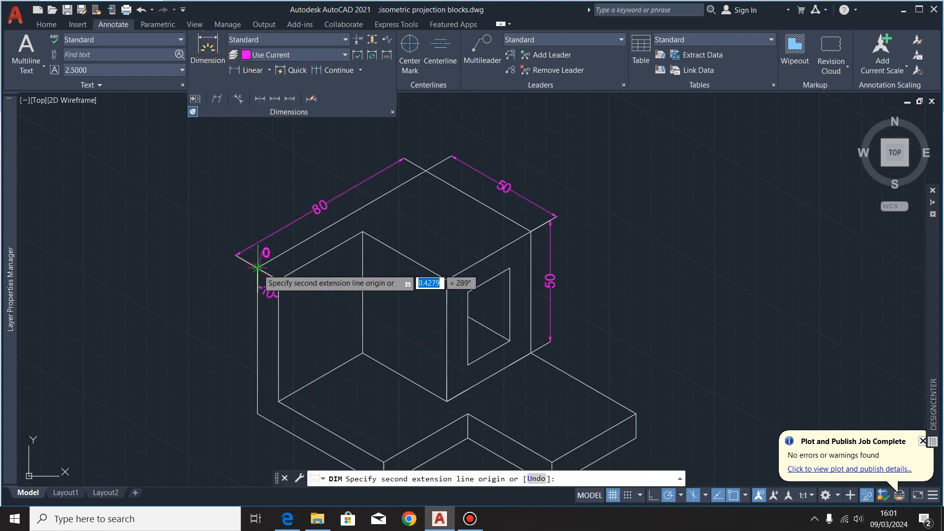
{"action": "left_click", "coordinate": [258, 413]}
{"action": "left_click", "coordinate": [233, 415]}
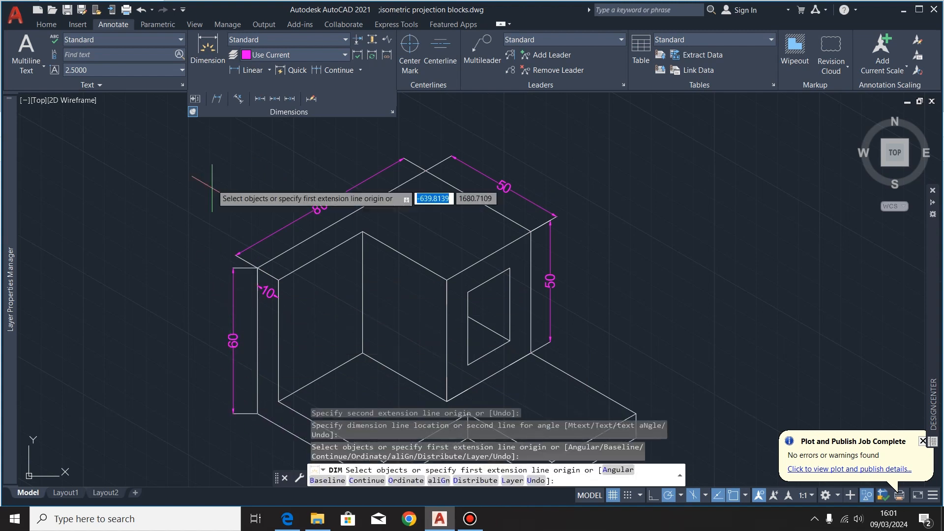
- Oblique the left height dimension so its extension lines run parallel to the wall's short thickness edge
{"action": "left_click", "coordinate": [217, 98]}
{"action": "left_click", "coordinate": [232, 333]}
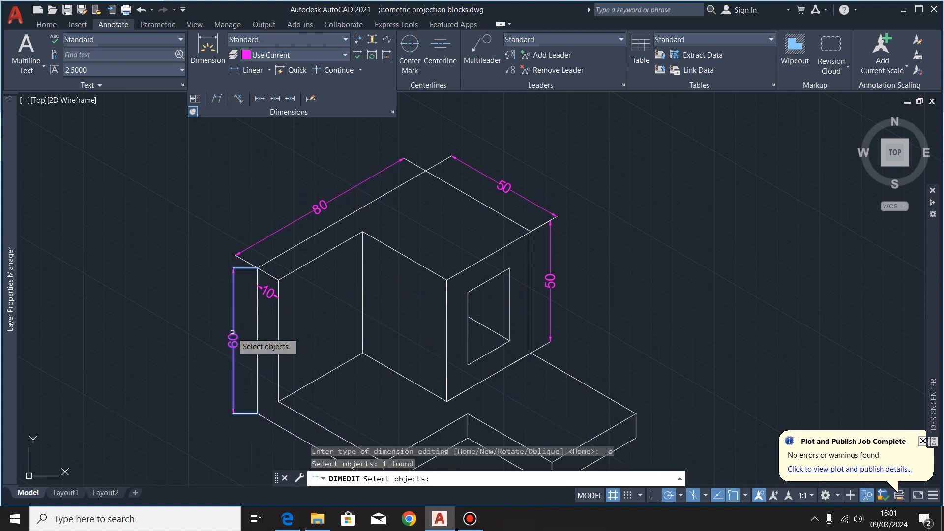
{"action": "key", "text": "Return"}
{"action": "left_click", "coordinate": [279, 280]}
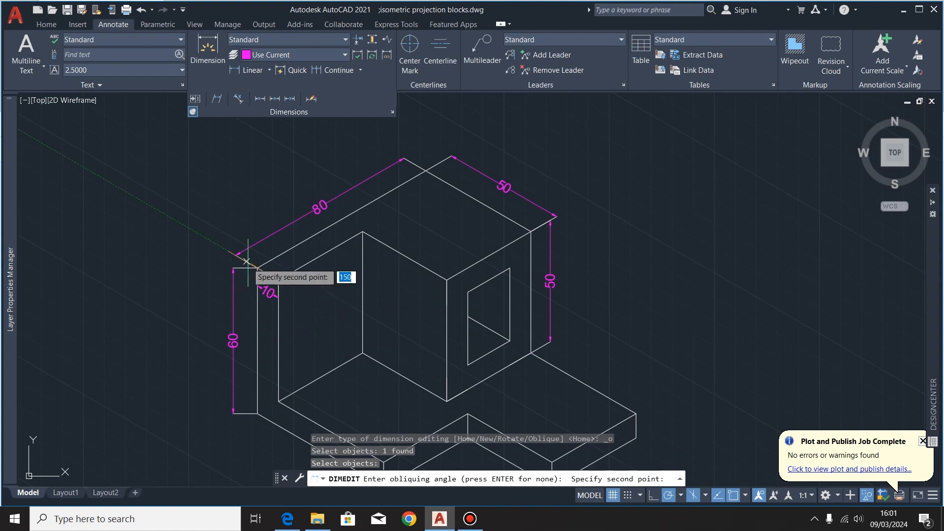
{"action": "left_click", "coordinate": [189, 227]}
- Add an aligned dimension to the wall's inner top edge, from the recess's inner corner to the wall's front corner, just below the edge
{"action": "scroll", "coordinate": [236, 216], "scroll_direction": "down", "scroll_amount": 3}
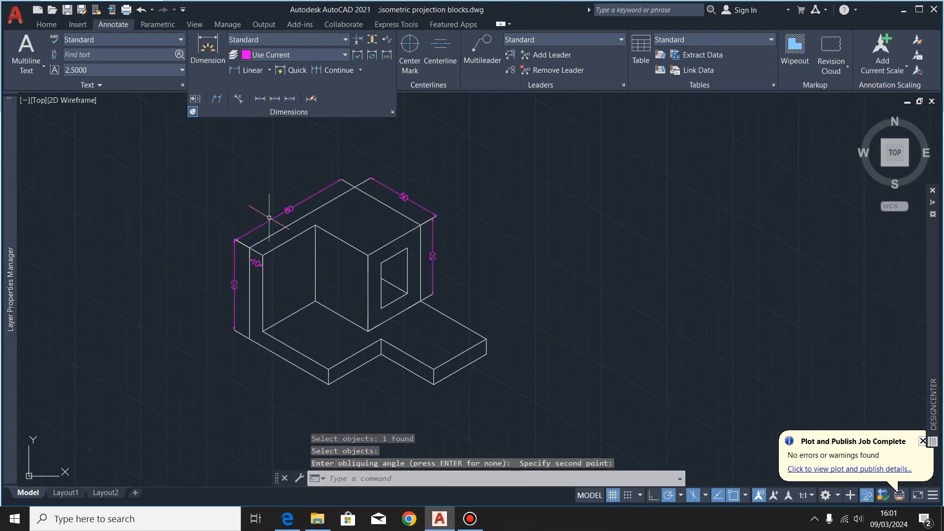
{"action": "left_click", "coordinate": [208, 49]}
{"action": "scroll", "coordinate": [317, 235], "scroll_direction": "up", "scroll_amount": 4}
{"action": "key", "text": "Return"}
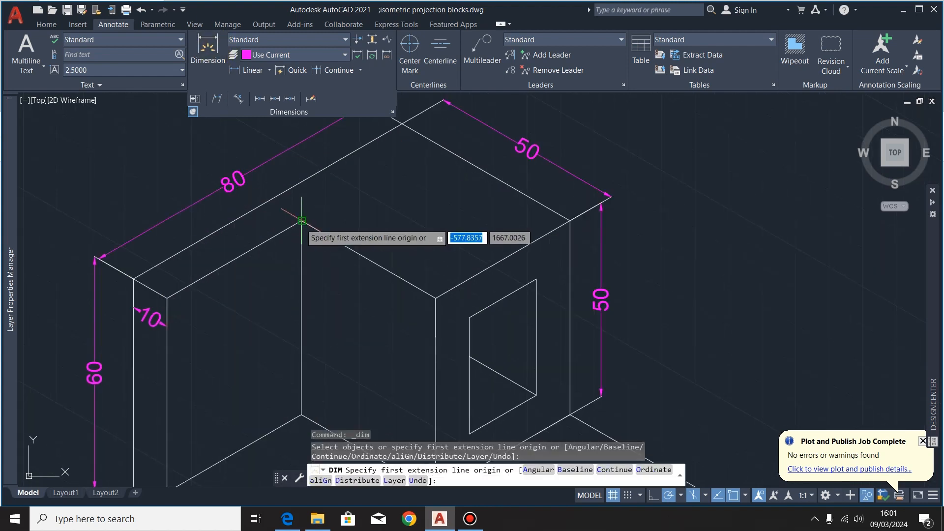
{"action": "left_click", "coordinate": [301, 221]}
{"action": "left_click", "coordinate": [167, 297]}
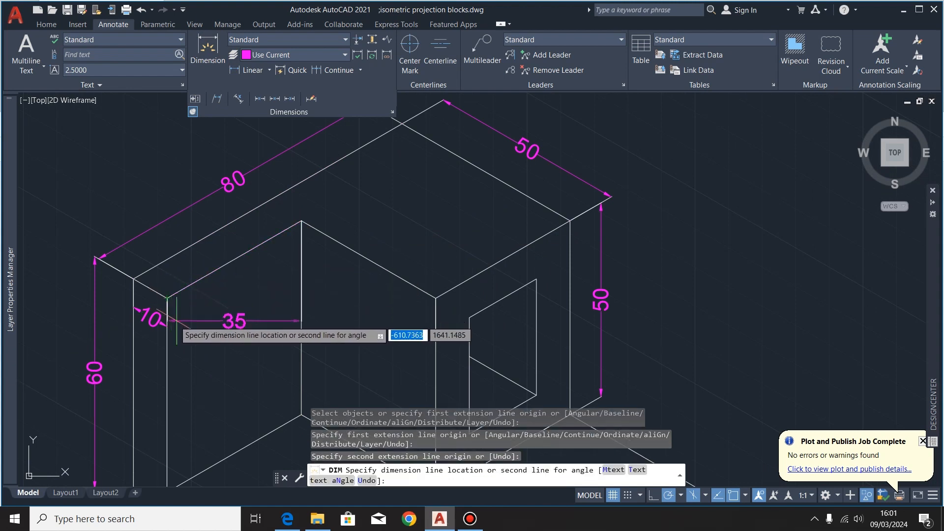
{"action": "left_click", "coordinate": [210, 303]}
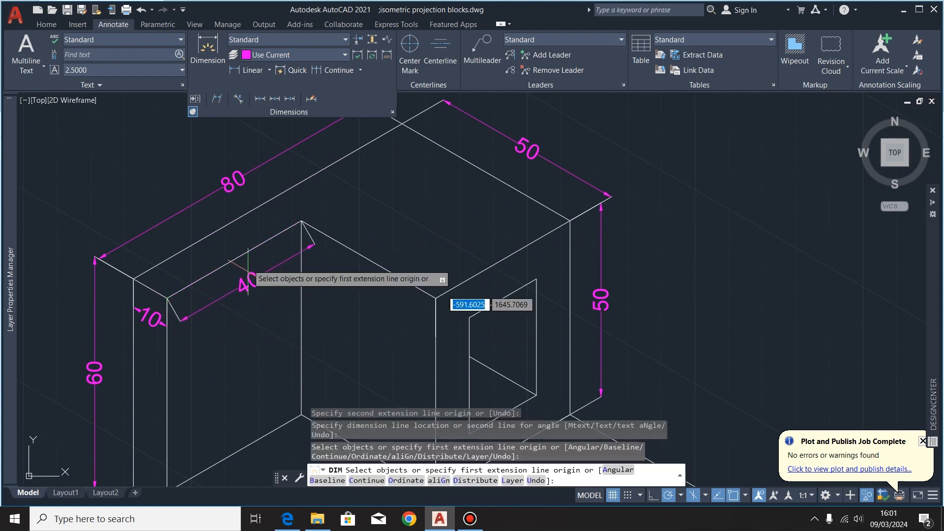
- Oblique the wall's inner top edge dimension so its extension lines run vertically along the wall's front vertical edge
{"action": "left_click", "coordinate": [216, 98]}
{"action": "left_click", "coordinate": [248, 289]}
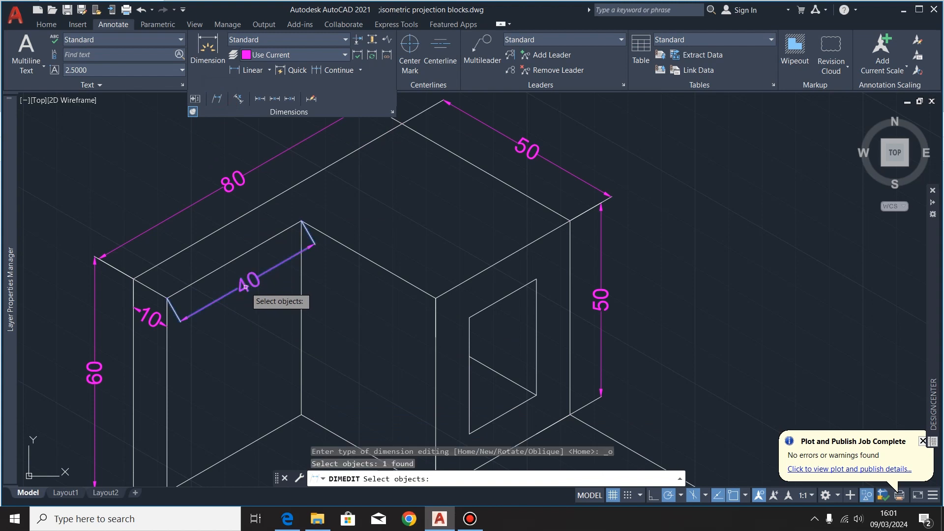
{"action": "key", "text": "Return"}
{"action": "left_click", "coordinate": [167, 297]}
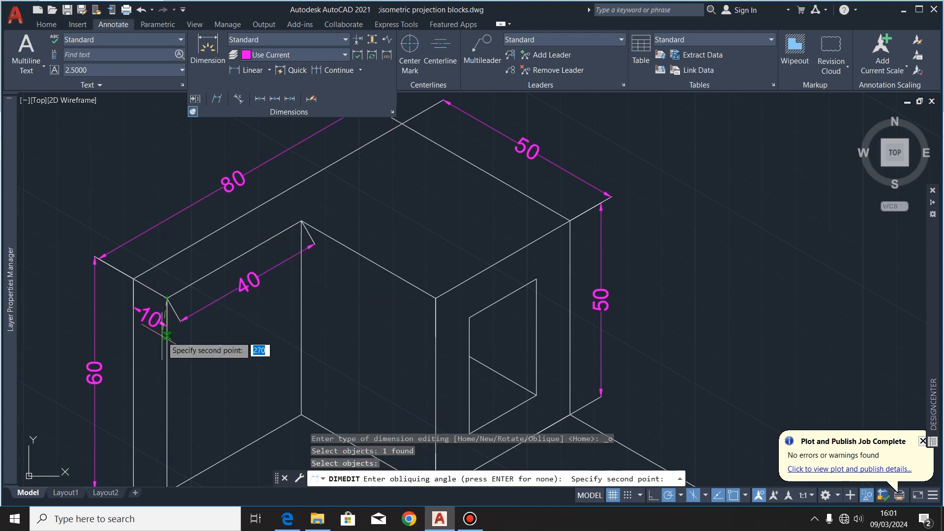
{"action": "scroll", "coordinate": [164, 275], "scroll_direction": "down", "scroll_amount": 3}
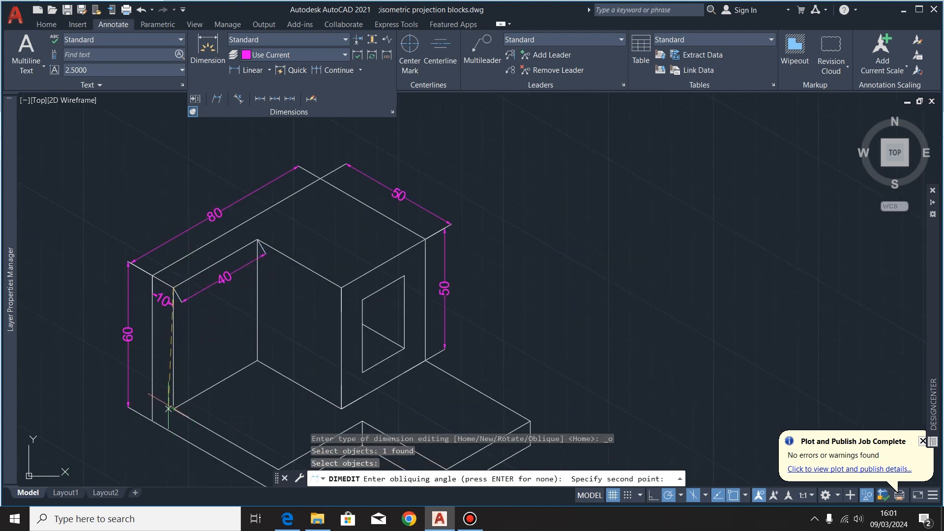
{"action": "left_click", "coordinate": [173, 408]}
- Add an aligned dimension to the upper block's front top edge, from the recess's inner corner to the near top corner, just below the edge
{"action": "scroll", "coordinate": [247, 276], "scroll_direction": "up", "scroll_amount": 2}
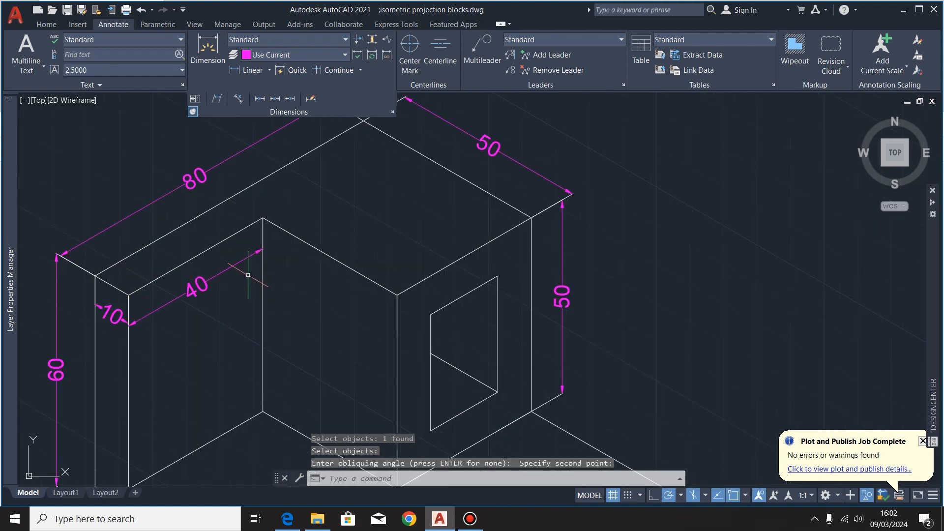
{"action": "left_click", "coordinate": [207, 45]}
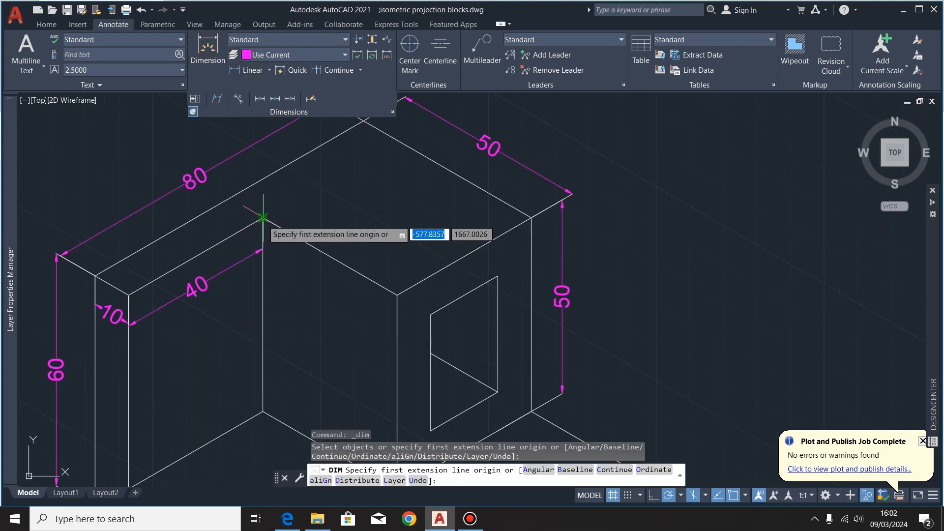
{"action": "left_click", "coordinate": [262, 218]}
{"action": "left_click", "coordinate": [395, 294]}
{"action": "left_click", "coordinate": [349, 307]}
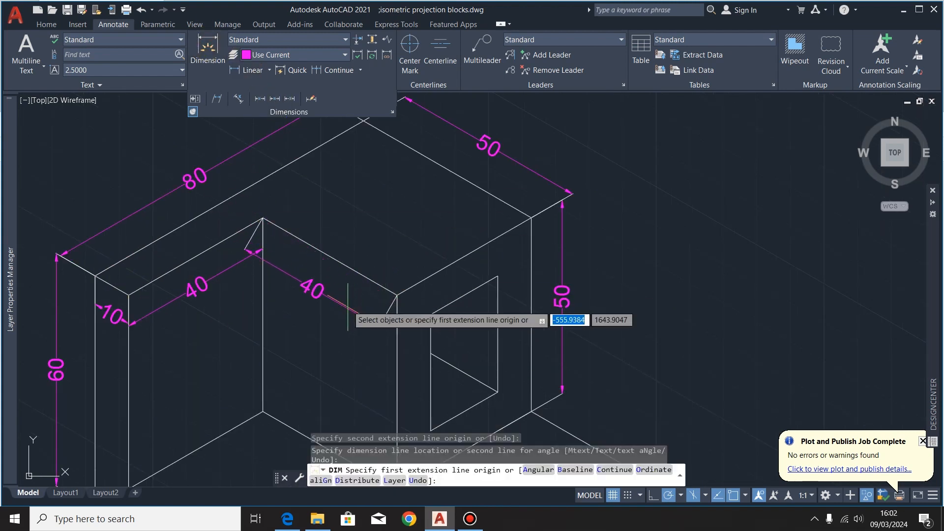
{"action": "left_click", "coordinate": [218, 101]}
{"action": "left_click", "coordinate": [355, 317]}
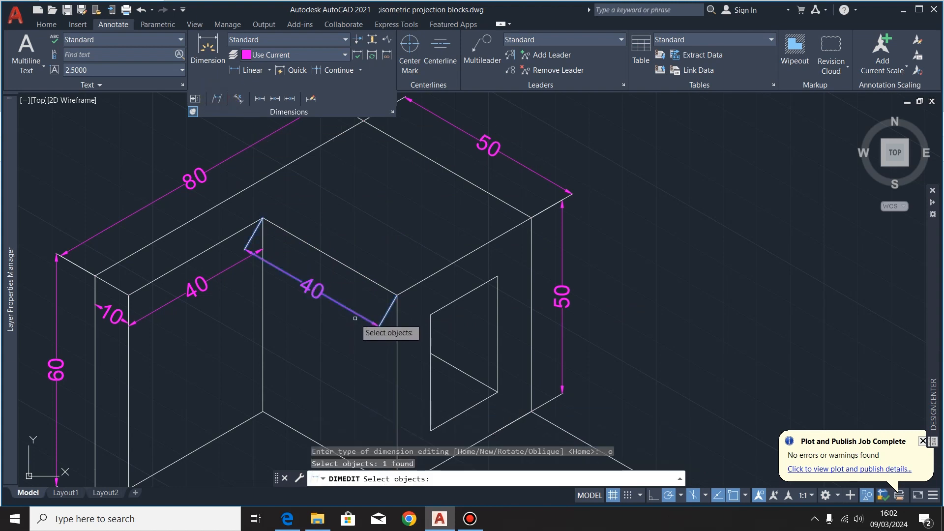
{"action": "key", "text": "Return"}
{"action": "left_click", "coordinate": [216, 98]}
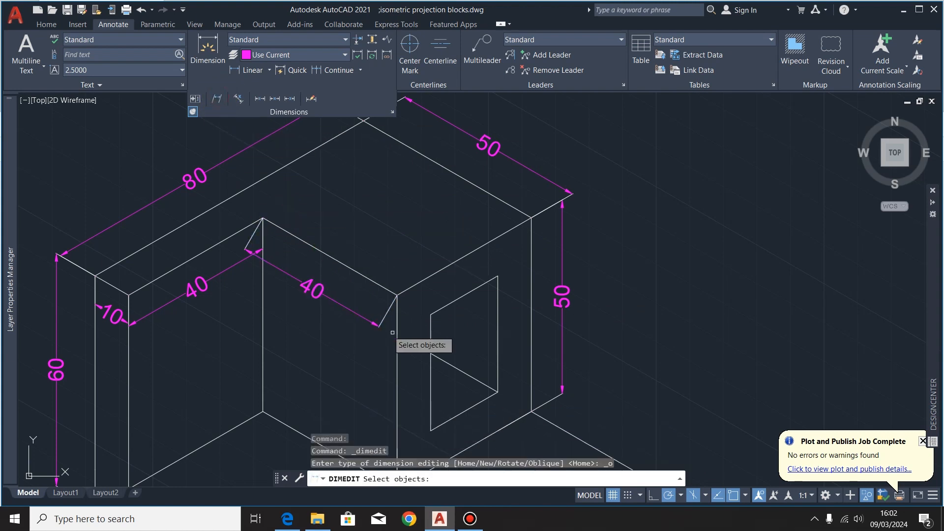
{"action": "key", "text": "Escape"}
- Oblique the upper block's front top edge dimension so its extension lines run vertically along the block's near vertical edge
{"action": "left_click", "coordinate": [220, 99]}
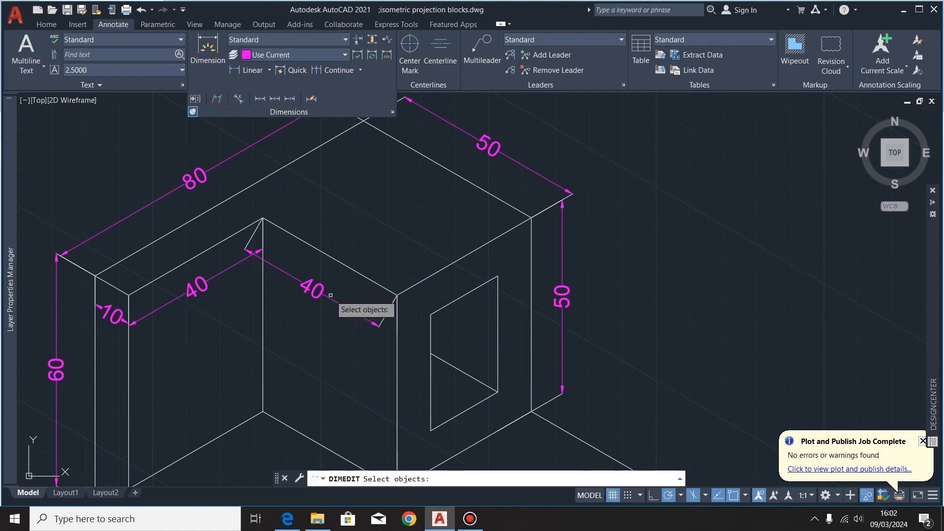
{"action": "left_click", "coordinate": [331, 297]}
{"action": "key", "text": "Return"}
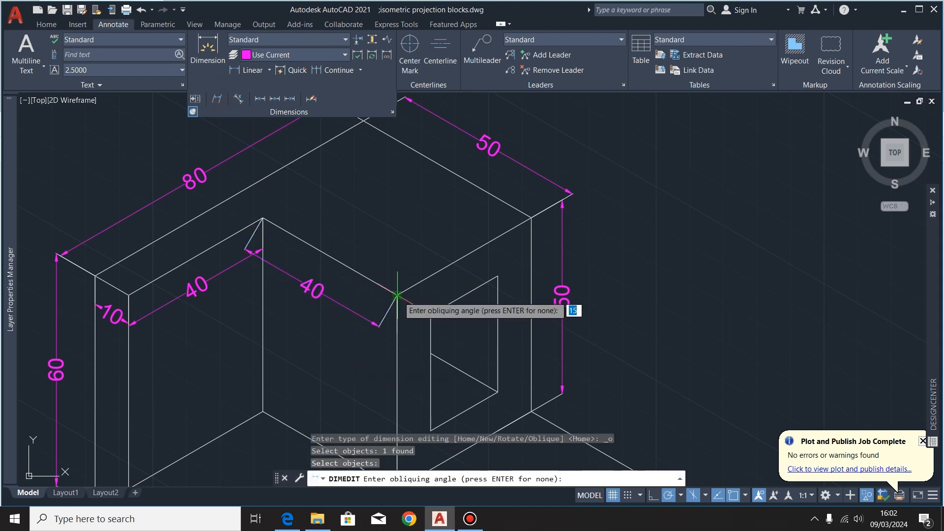
{"action": "left_click", "coordinate": [396, 295]}
{"action": "scroll", "coordinate": [401, 226], "scroll_direction": "down", "scroll_amount": 2}
{"action": "left_click", "coordinate": [401, 387]}
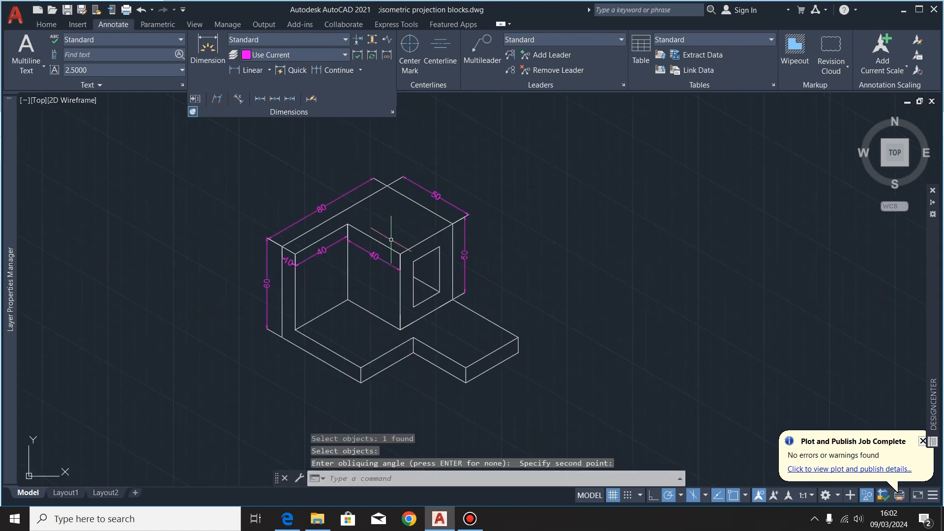
- Add an aligned dimension to the base's long bottom edge, from the wall's outer bottom corner to the base's front bottom corner, just below the edge
{"action": "scroll", "coordinate": [388, 275], "scroll_direction": "up", "scroll_amount": 2}
{"action": "scroll", "coordinate": [384, 275], "scroll_direction": "down", "scroll_amount": 2}
{"action": "scroll", "coordinate": [378, 274], "scroll_direction": "up", "scroll_amount": 4}
{"action": "scroll", "coordinate": [378, 274], "scroll_direction": "down", "scroll_amount": 2}
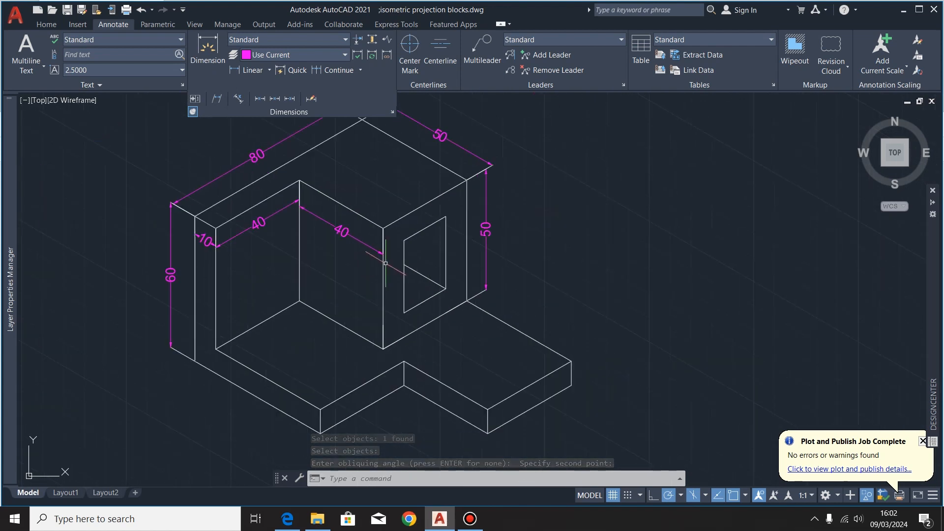
{"action": "left_click", "coordinate": [207, 46]}
{"action": "key", "text": "Return"}
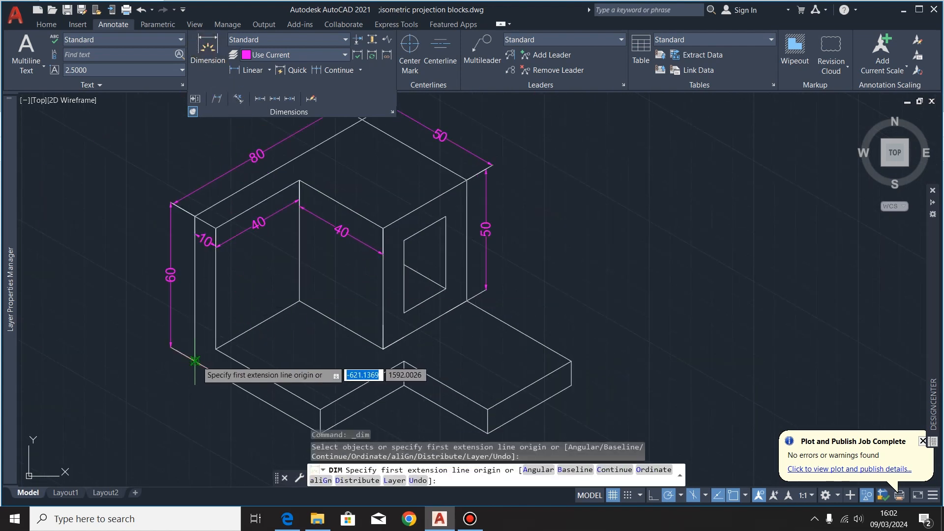
{"action": "left_click", "coordinate": [196, 361]}
{"action": "scroll", "coordinate": [222, 295], "scroll_direction": "down", "scroll_amount": 2}
{"action": "left_click", "coordinate": [285, 376]}
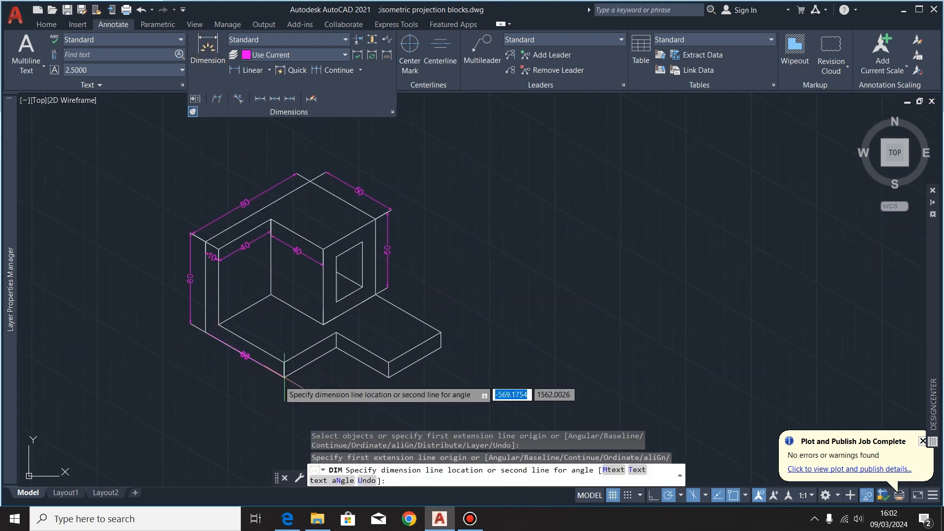
{"action": "scroll", "coordinate": [267, 383], "scroll_direction": "up", "scroll_amount": 4}
{"action": "left_click", "coordinate": [206, 332]}
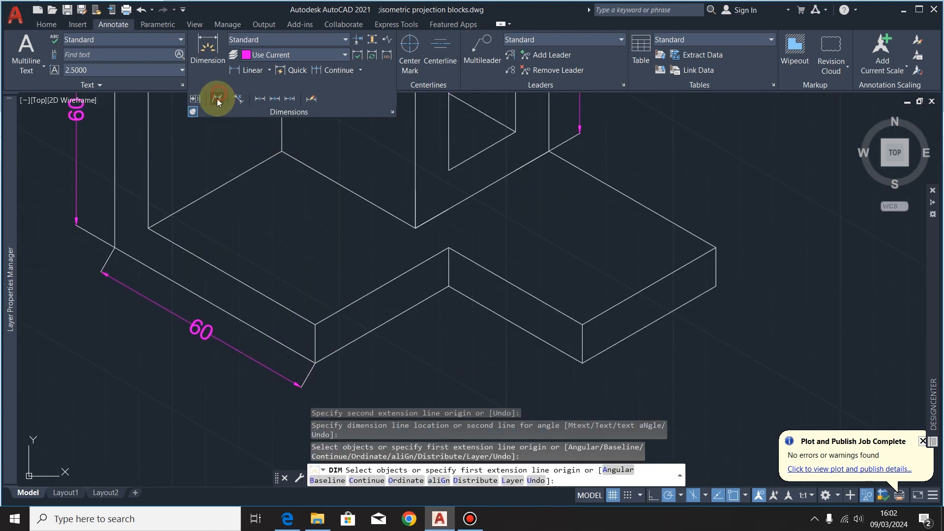
- Oblique the base's long bottom edge dimension so its extension lines run vertically along the base's front vertical edge
{"action": "left_click", "coordinate": [218, 99]}
{"action": "left_click", "coordinate": [249, 358]}
{"action": "key", "text": "Return"}
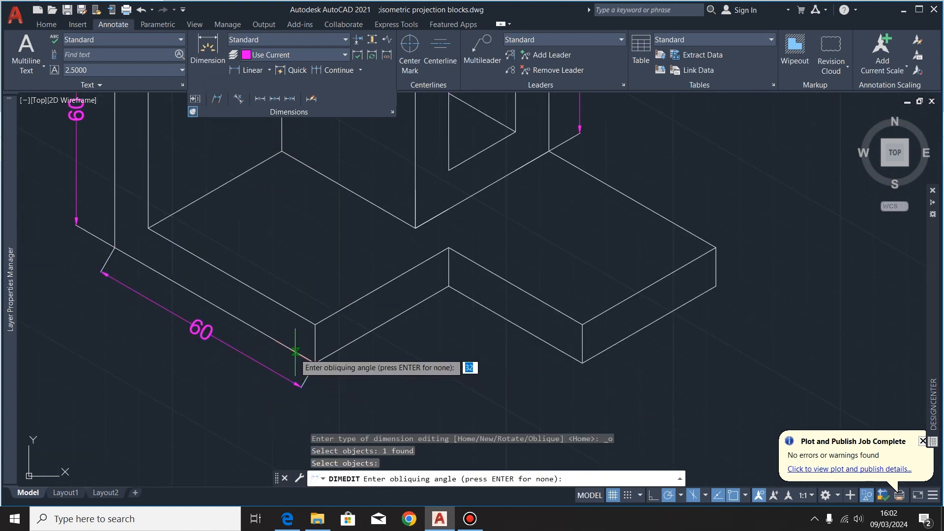
{"action": "left_click", "coordinate": [315, 325]}
{"action": "left_click", "coordinate": [314, 383]}
{"action": "scroll", "coordinate": [226, 343], "scroll_direction": "down", "scroll_amount": 2}
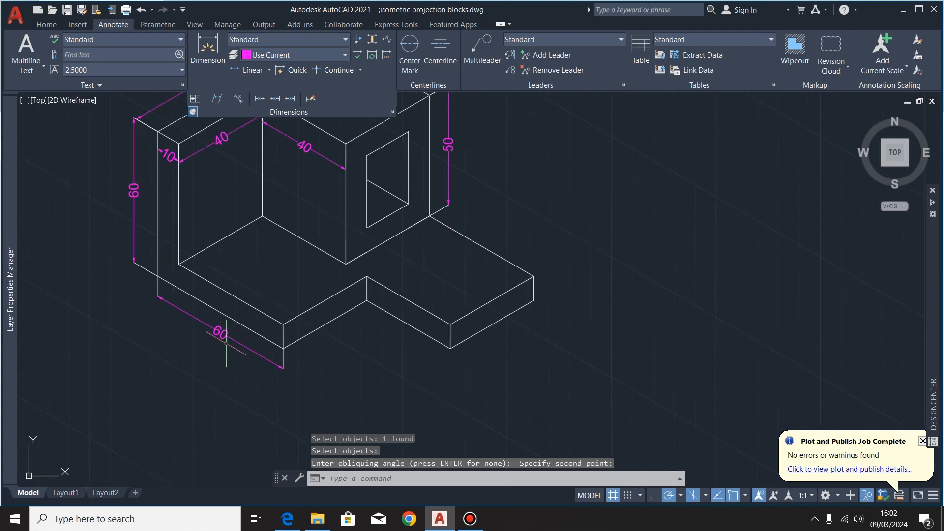
- Add an aligned dimension to the base's top edge, from the wall's foot to the base's front top corner, placed over the base's top face
{"action": "scroll", "coordinate": [226, 343], "scroll_direction": "down", "scroll_amount": 3}
{"action": "scroll", "coordinate": [208, 291], "scroll_direction": "up", "scroll_amount": 3}
{"action": "left_click", "coordinate": [207, 60]}
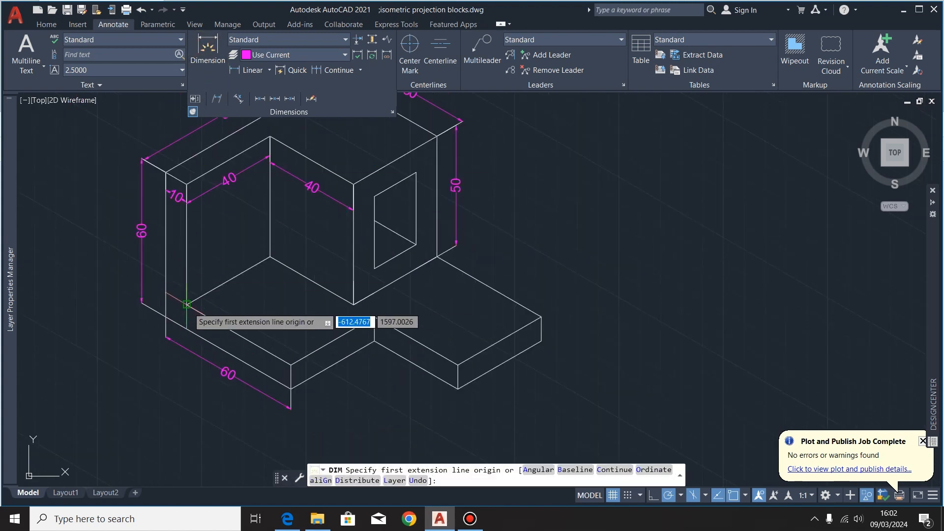
{"action": "left_click", "coordinate": [186, 305]}
{"action": "left_click", "coordinate": [291, 365]}
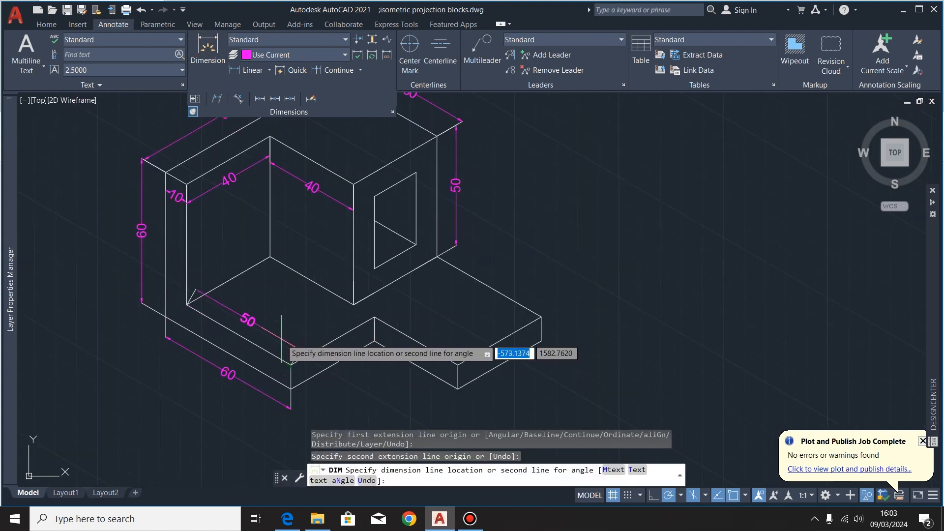
{"action": "left_click", "coordinate": [281, 332]}
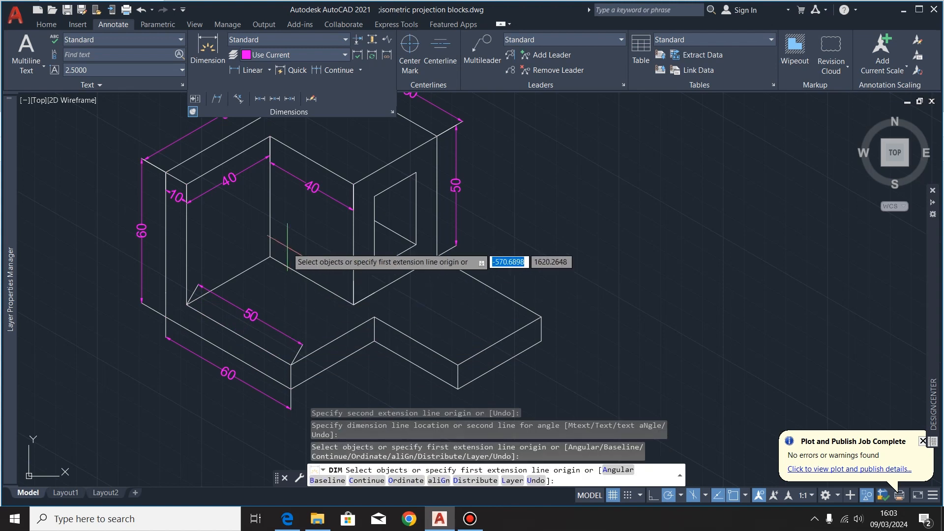
- Oblique the dimension between the wall's foot and the base's front top corner so its extension lines run parallel to the base's 30° front edge
{"action": "left_click", "coordinate": [217, 98]}
{"action": "left_click", "coordinate": [253, 317]}
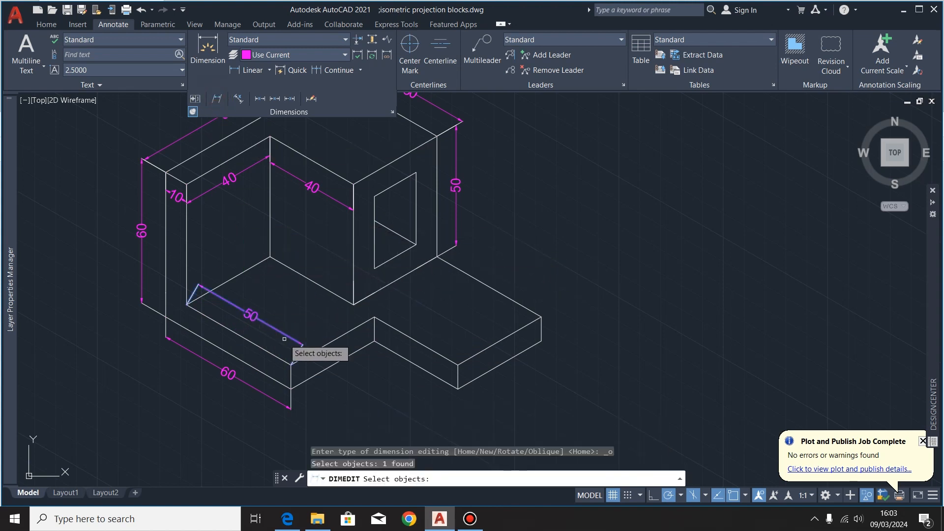
{"action": "key", "text": "Return"}
{"action": "left_click", "coordinate": [291, 364]}
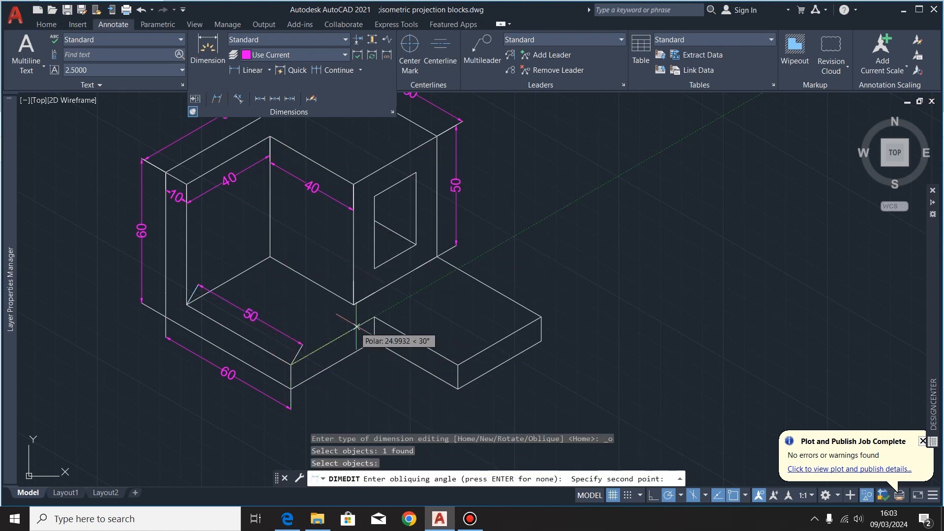
{"action": "left_click", "coordinate": [402, 303]}
- Add an aligned dimension to the base's front top edge, from the front corner to the notch's inner corner, placed over the top face
{"action": "scroll", "coordinate": [255, 311], "scroll_direction": "down", "scroll_amount": 2}
{"action": "scroll", "coordinate": [255, 292], "scroll_direction": "up", "scroll_amount": 2}
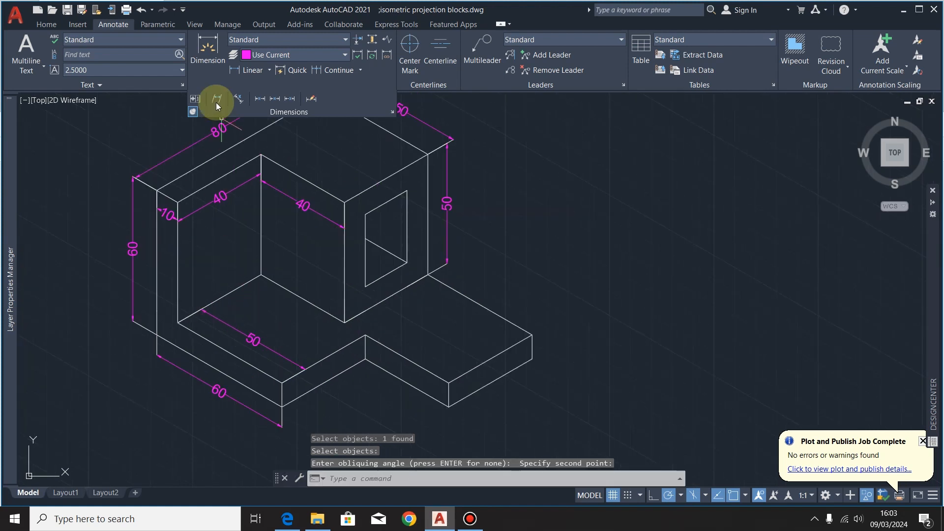
{"action": "left_click", "coordinate": [207, 49]}
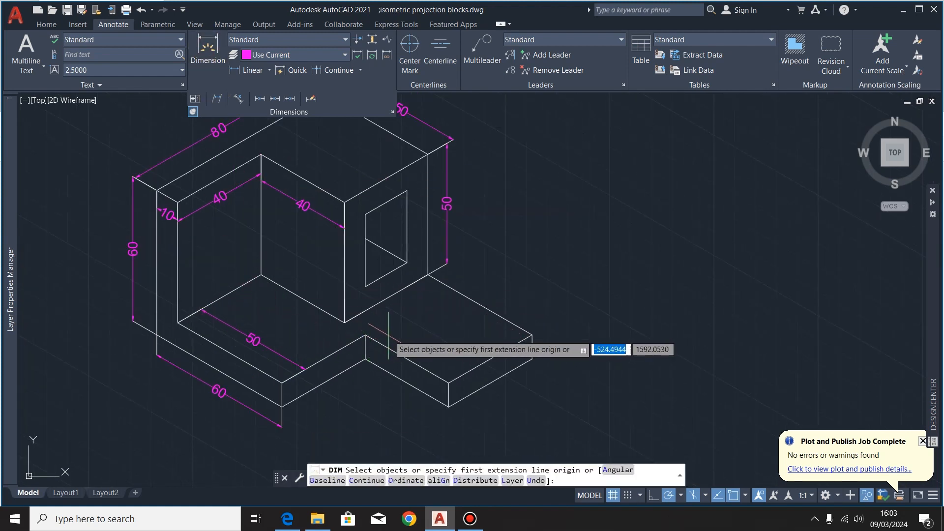
{"action": "scroll", "coordinate": [389, 336], "scroll_direction": "down", "scroll_amount": 2}
{"action": "scroll", "coordinate": [404, 325], "scroll_direction": "up", "scroll_amount": 2}
{"action": "left_click", "coordinate": [272, 390]}
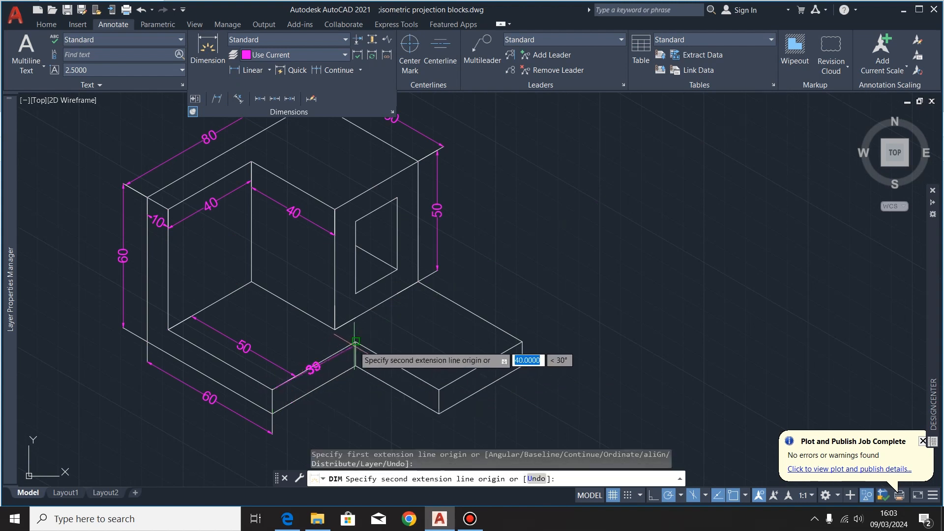
{"action": "left_click", "coordinate": [355, 340]}
{"action": "left_click", "coordinate": [334, 339]}
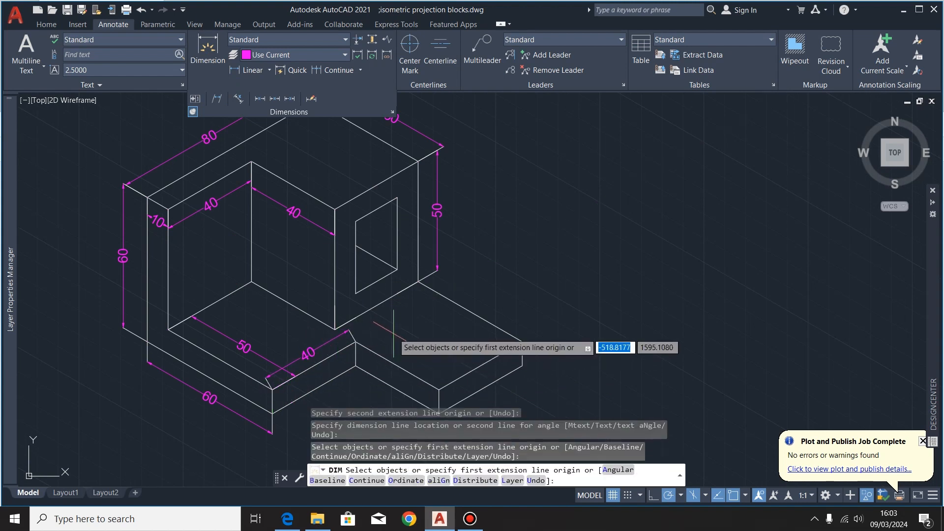
- Oblique the dimension between the base's front corner and notch corner so its extension lines follow the top edge leading to the wall's foot
{"action": "left_click", "coordinate": [217, 99]}
{"action": "left_click", "coordinate": [304, 355]}
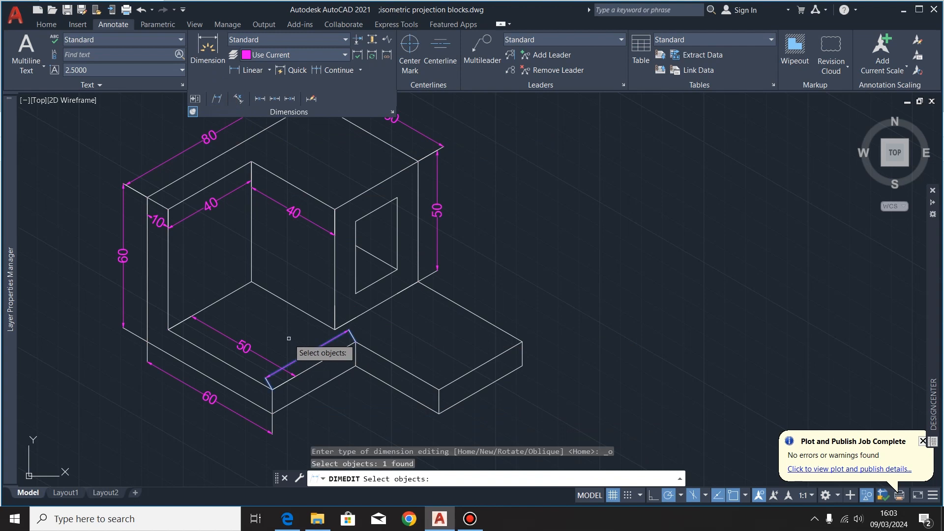
{"action": "key", "text": "Return"}
{"action": "left_click", "coordinate": [272, 390]}
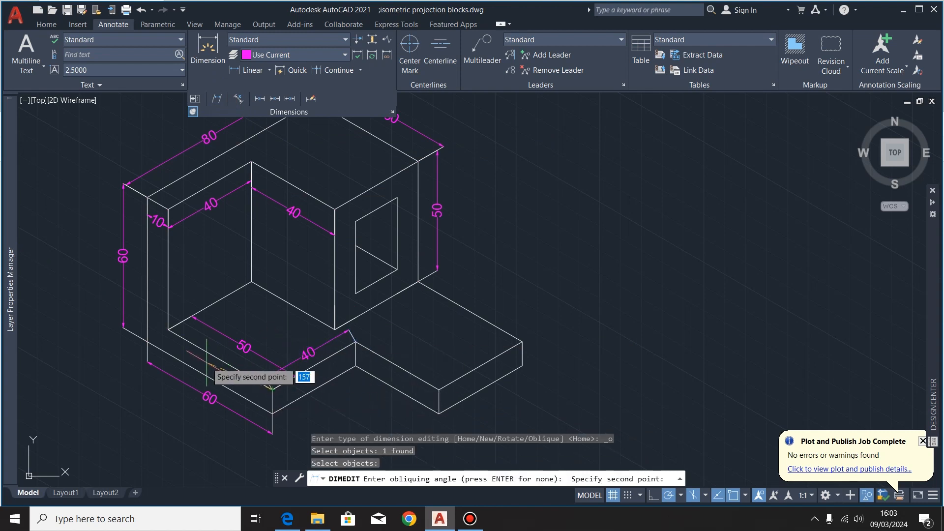
{"action": "left_click", "coordinate": [168, 329]}
- Add an aligned dimension from the notch's inner corner to the base extension's near top corner, placed over the extension's top face
{"action": "left_click", "coordinate": [208, 46]}
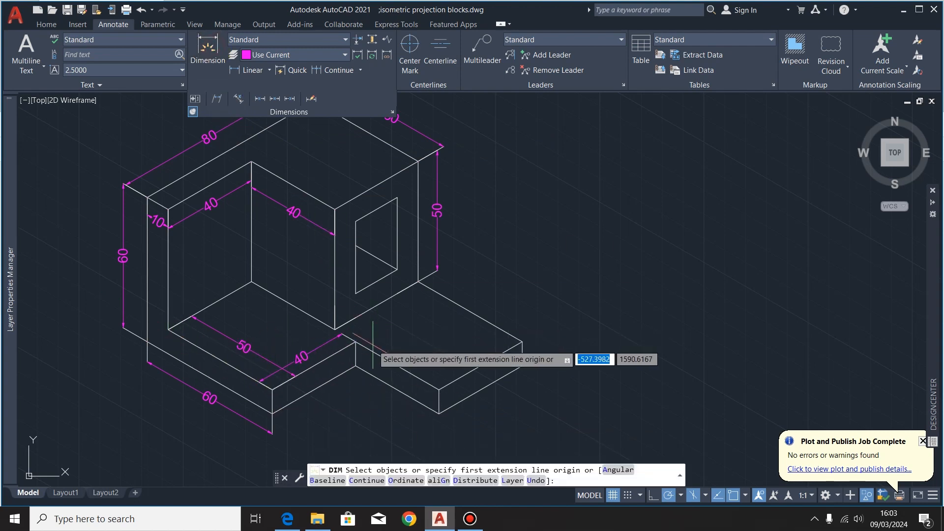
{"action": "scroll", "coordinate": [350, 342], "scroll_direction": "up", "scroll_amount": 2}
{"action": "left_click", "coordinate": [351, 342]}
{"action": "scroll", "coordinate": [388, 349], "scroll_direction": "down", "scroll_amount": 3}
{"action": "scroll", "coordinate": [395, 373], "scroll_direction": "up", "scroll_amount": 3}
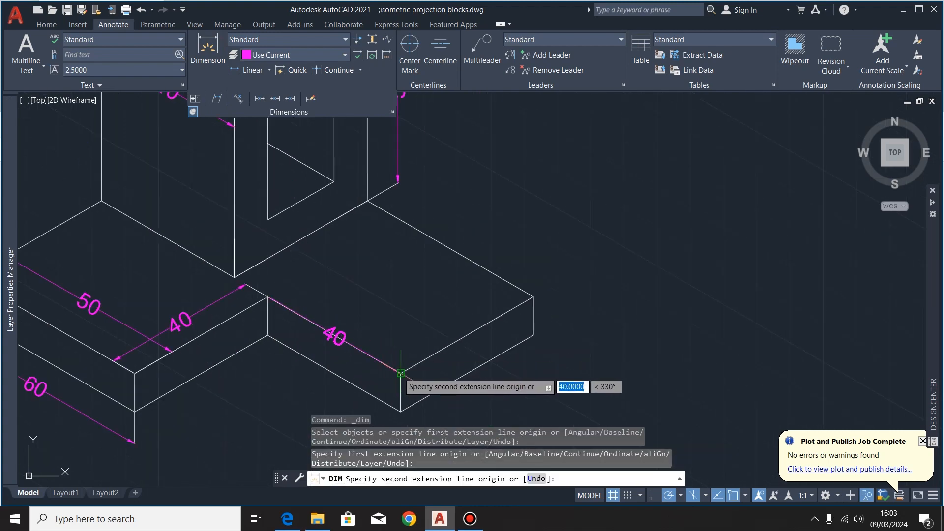
{"action": "left_click", "coordinate": [399, 372]}
{"action": "left_click", "coordinate": [391, 330]}
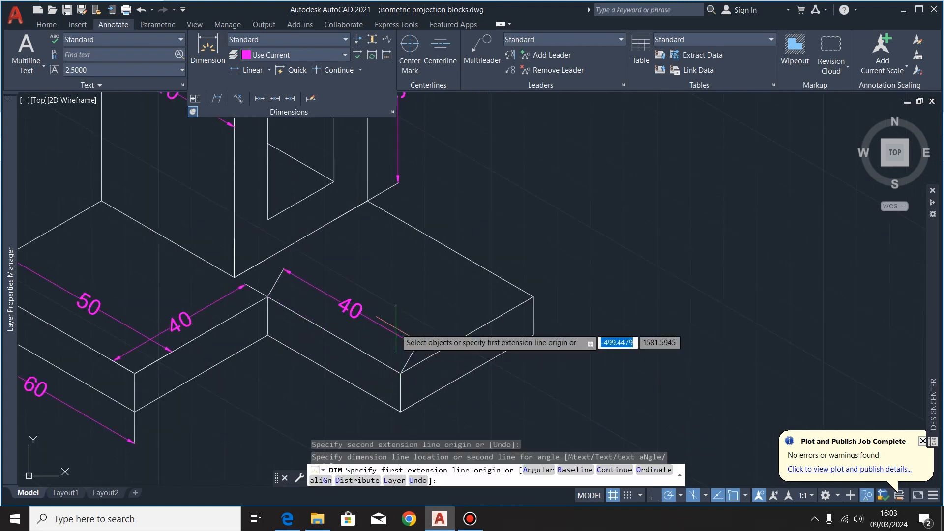
- Oblique the dimension between the notch corner and the extension's near corner so its extension lines run parallel to the extension's end edge
{"action": "left_click", "coordinate": [216, 98]}
{"action": "left_click", "coordinate": [401, 340]}
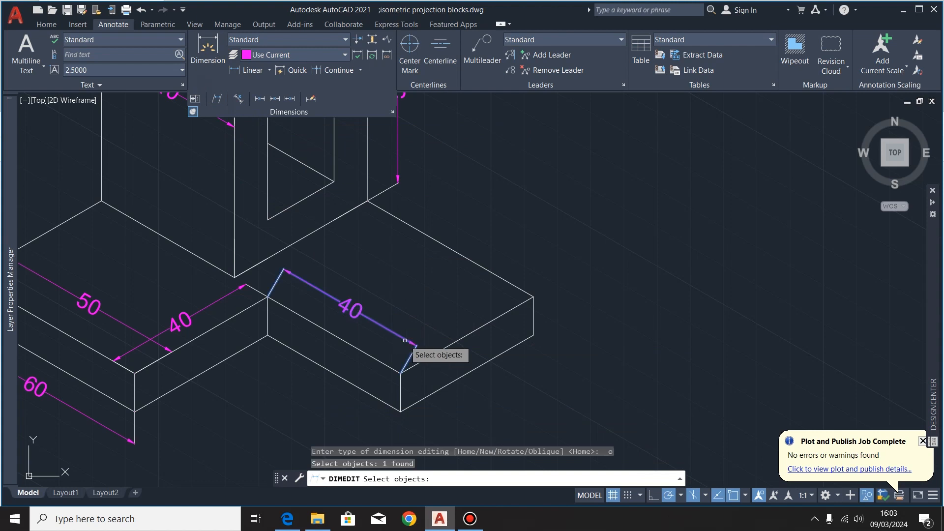
{"action": "key", "text": "Return"}
{"action": "left_click", "coordinate": [401, 372]}
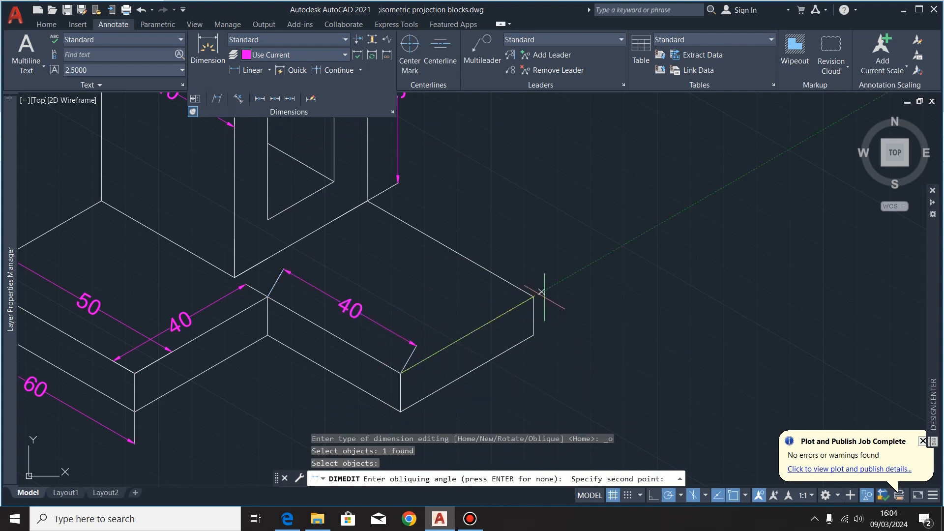
{"action": "left_click", "coordinate": [545, 290]}
- Add an aligned dimension to the base's rear top edge, from the upper block's rear bottom corner to the base's far corner, outside the edge
{"action": "scroll", "coordinate": [390, 316], "scroll_direction": "down", "scroll_amount": 2}
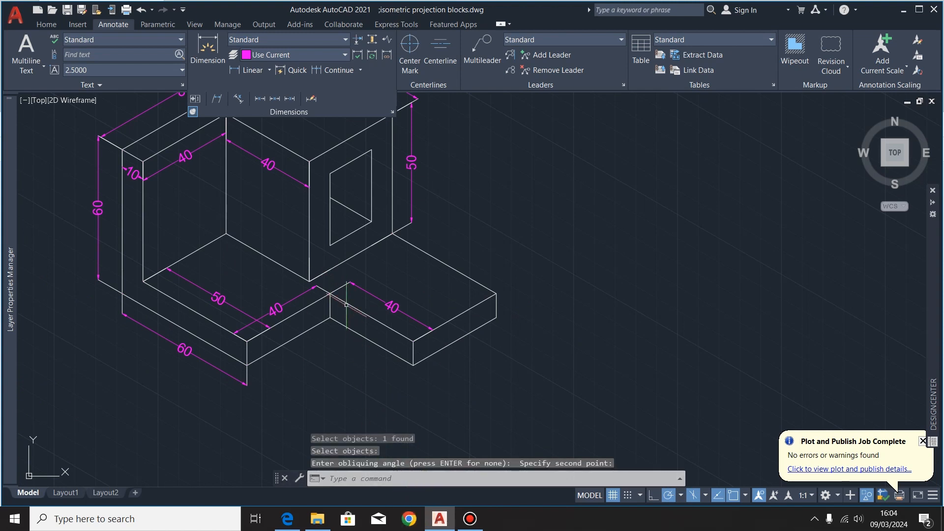
{"action": "scroll", "coordinate": [341, 271], "scroll_direction": "up", "scroll_amount": 2}
{"action": "left_click", "coordinate": [207, 44]}
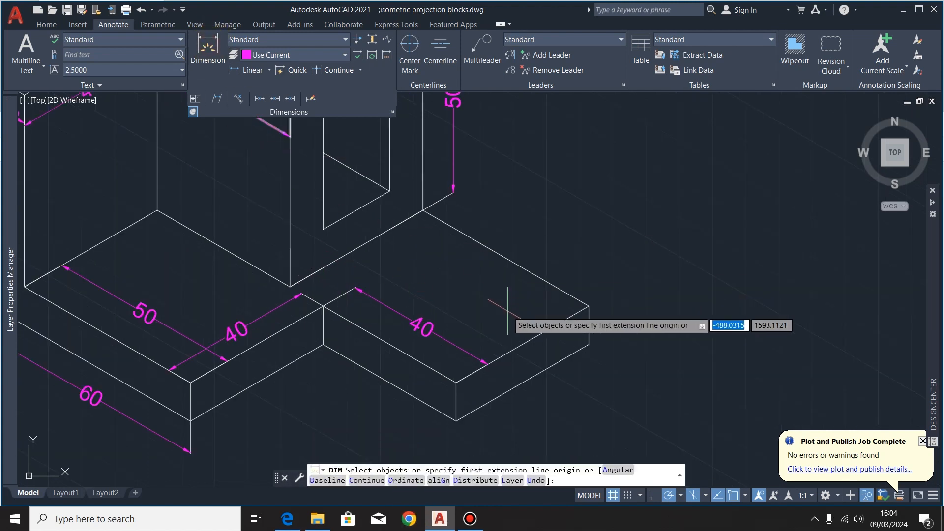
{"action": "left_click", "coordinate": [423, 210]}
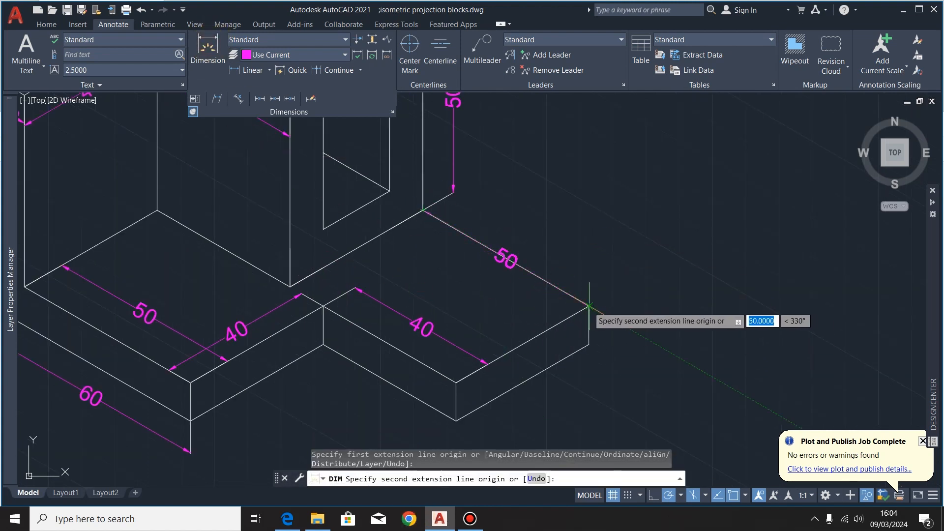
{"action": "left_click", "coordinate": [589, 306]}
{"action": "left_click", "coordinate": [571, 262]}
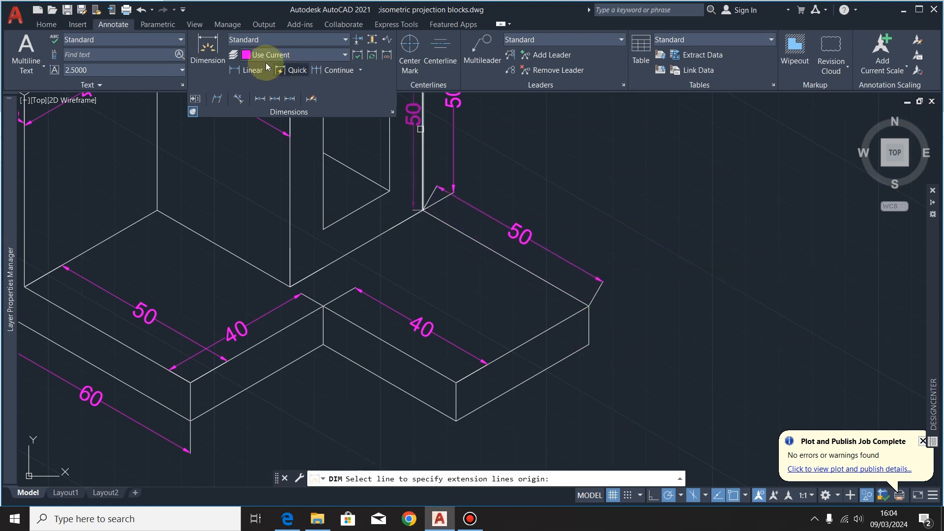
- Oblique the base's rear top edge dimension so its extension lines run parallel to the upper block's bottom side edge
{"action": "left_click", "coordinate": [216, 99]}
{"action": "left_click", "coordinate": [567, 260]}
{"action": "key", "text": "Return"}
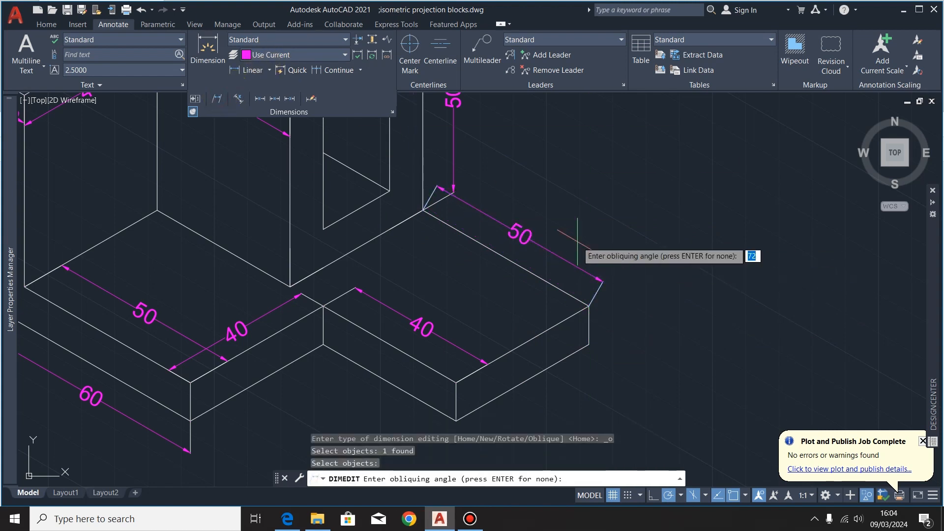
{"action": "left_click", "coordinate": [478, 178]}
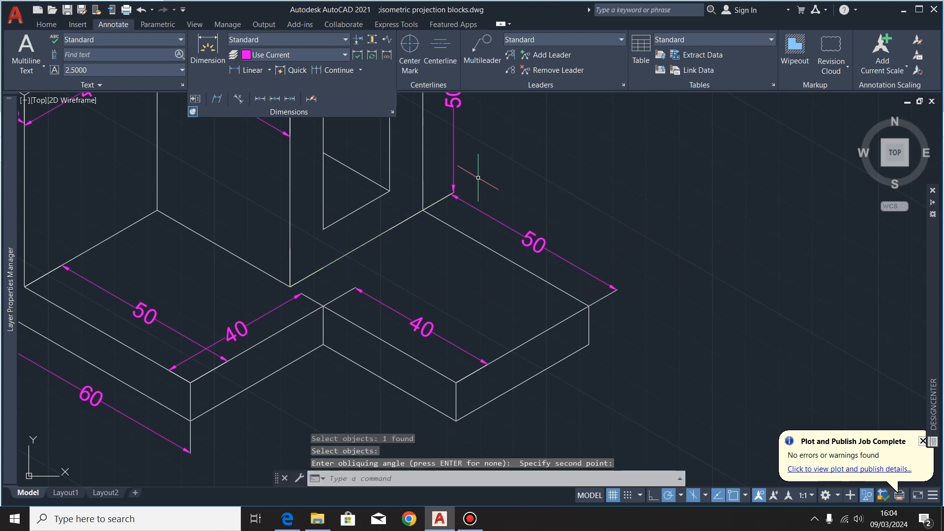
- Add an aligned dimension to the base extension's end top edge, from its near corner to its far corner, placed over the top face
{"action": "left_click", "coordinate": [208, 47]}
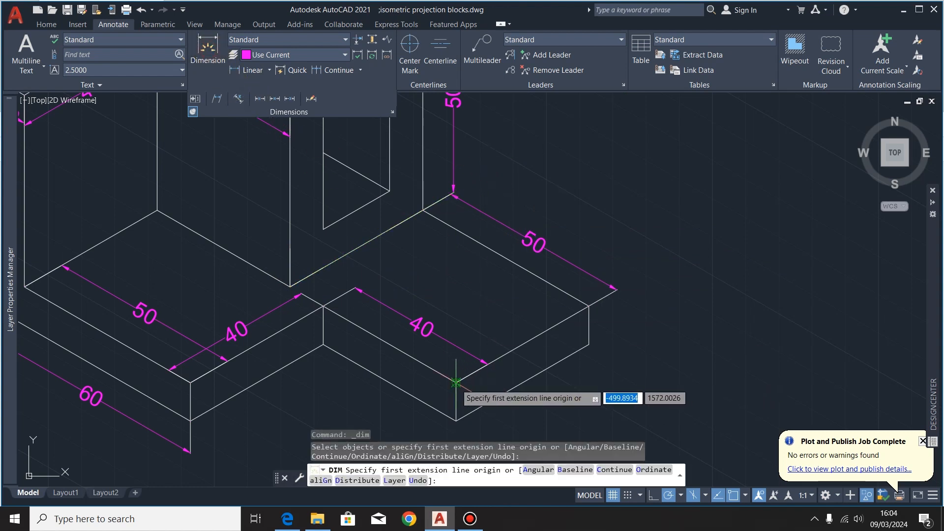
{"action": "left_click", "coordinate": [456, 382]}
{"action": "left_click", "coordinate": [588, 306]}
{"action": "left_click", "coordinate": [521, 312]}
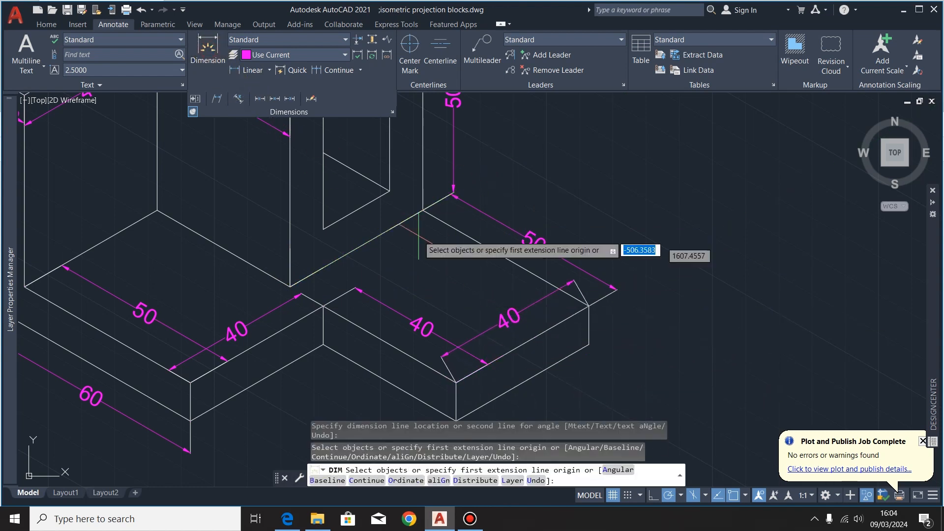
- Oblique the extension's end top edge dimension so its extension lines run parallel to the top edge from near corner to notch corner
{"action": "left_click", "coordinate": [215, 99]}
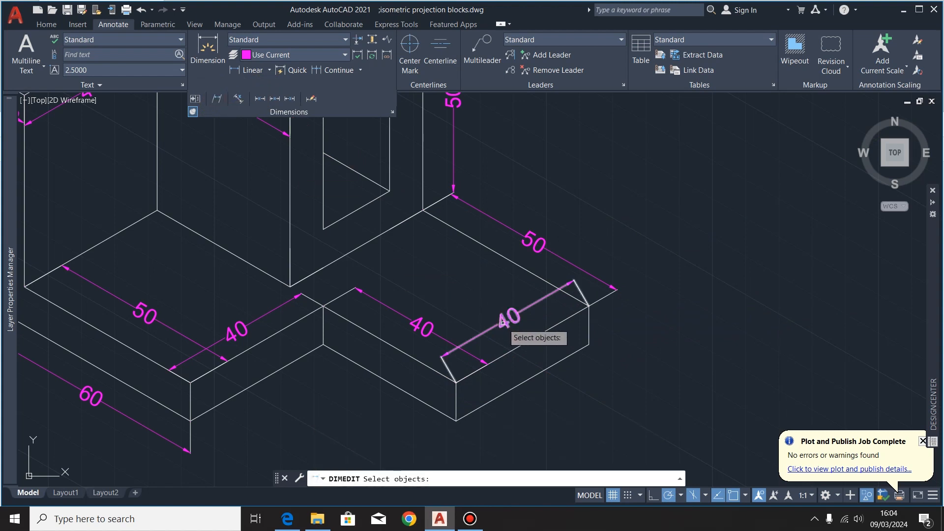
{"action": "left_click", "coordinate": [508, 320]}
{"action": "key", "text": "Return"}
{"action": "left_click", "coordinate": [455, 382]}
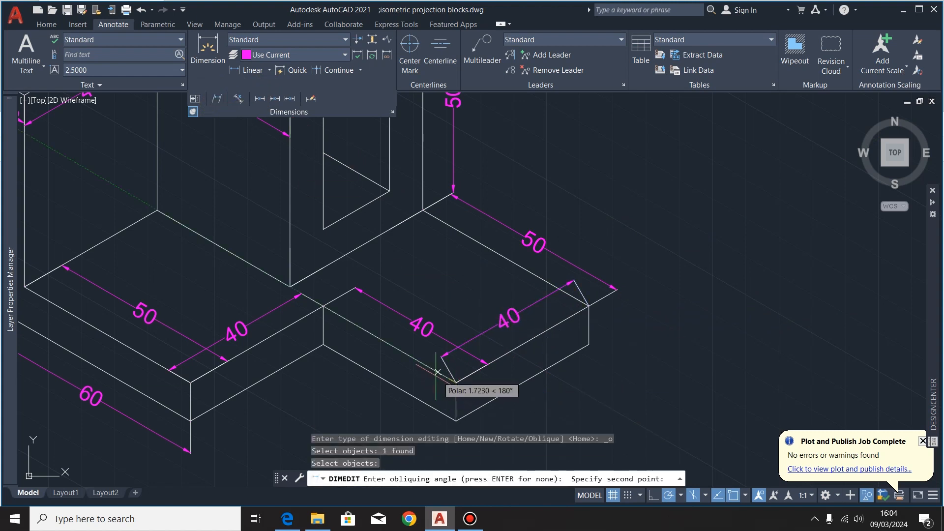
{"action": "left_click", "coordinate": [366, 289]}
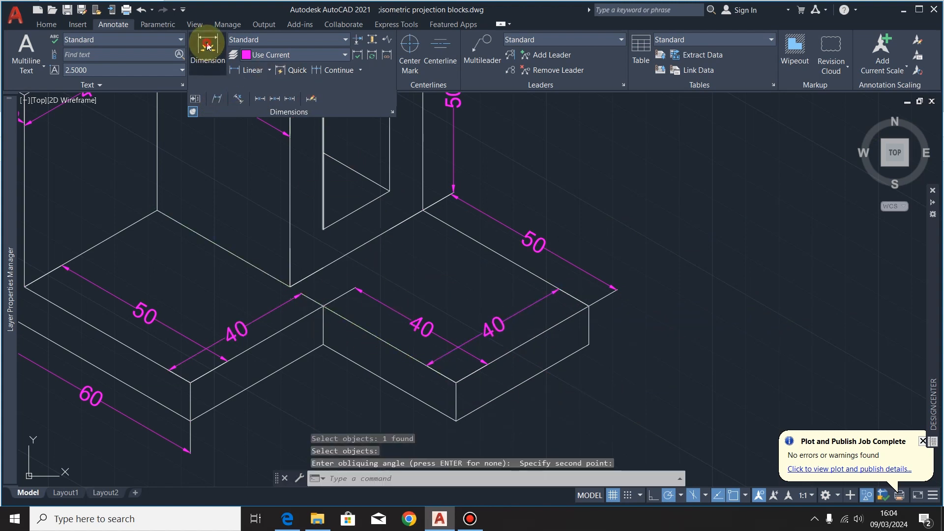
- Add a dimension to the vertical edge at the base extension's far corner, placed just outside the block
{"action": "left_click", "coordinate": [208, 45]}
{"action": "left_click", "coordinate": [588, 306]}
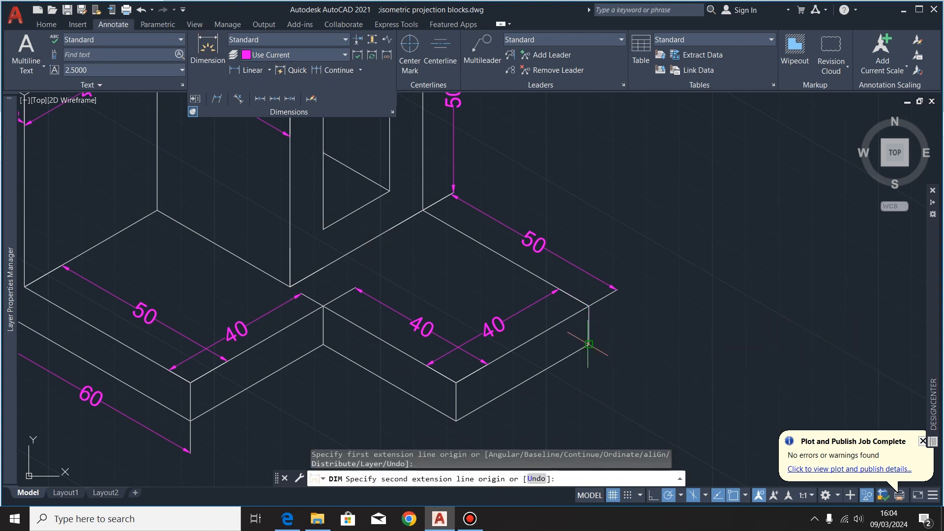
{"action": "left_click", "coordinate": [588, 345]}
{"action": "left_click", "coordinate": [618, 324]}
- Oblique the base thickness dimension so its extension lines run parallel to the extension's end bottom edge
{"action": "left_click", "coordinate": [223, 100]}
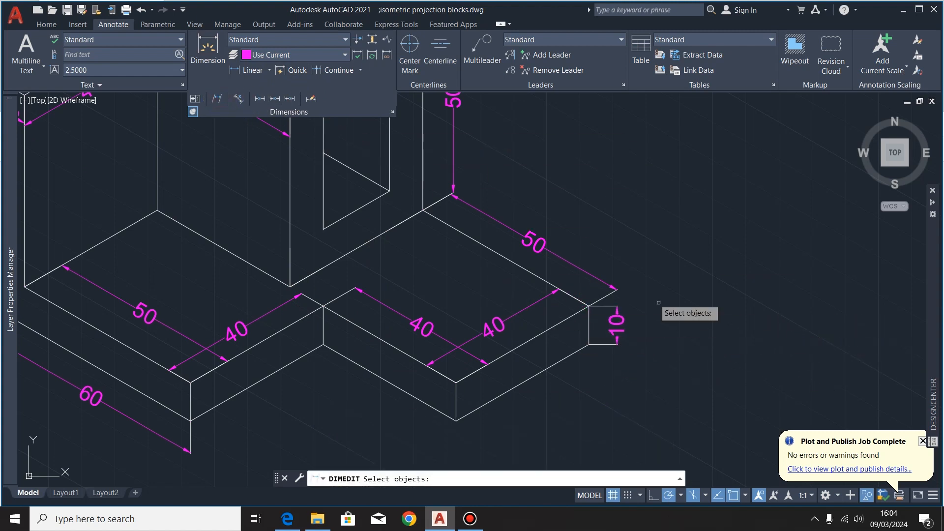
{"action": "left_click", "coordinate": [613, 321]}
{"action": "key", "text": "Return"}
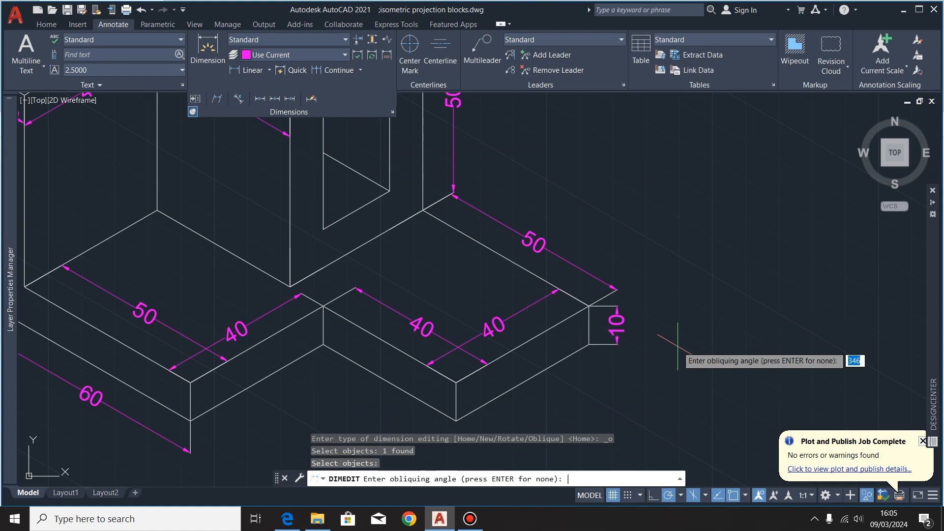
{"action": "left_click", "coordinate": [456, 421]}
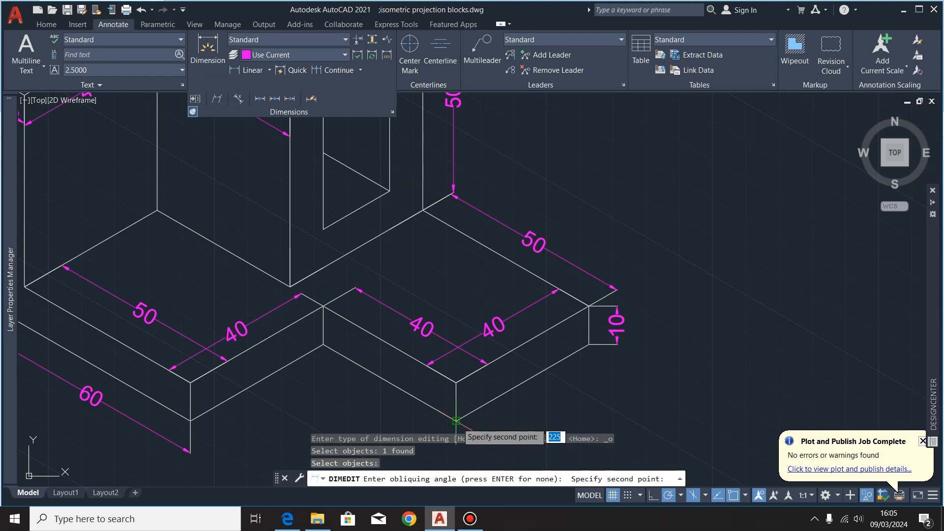
{"action": "left_click", "coordinate": [678, 293]}
- Add a dimension to the rear vertical edge of the window opening in the upper block, placed just outside the opening
{"action": "scroll", "coordinate": [611, 269], "scroll_direction": "down", "scroll_amount": 4}
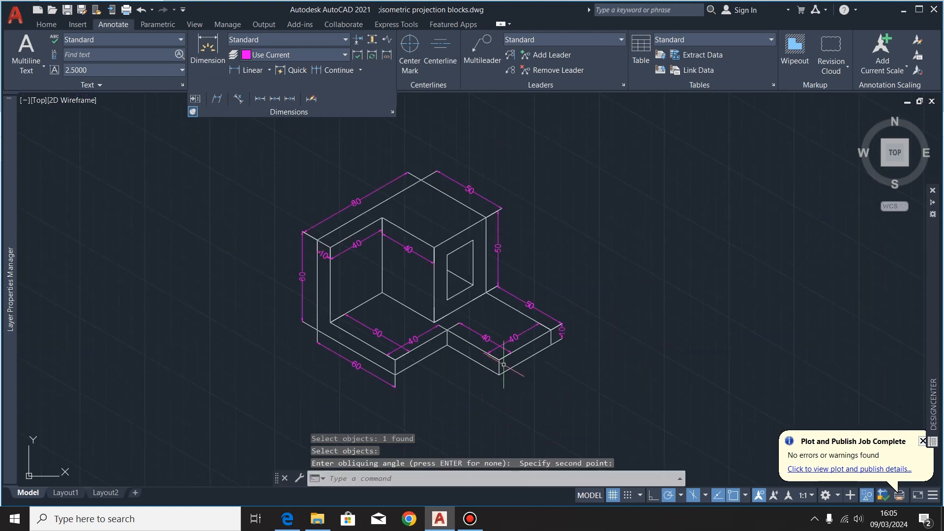
{"action": "scroll", "coordinate": [687, 329], "scroll_direction": "up", "scroll_amount": 2}
{"action": "left_click", "coordinate": [220, 61]}
{"action": "scroll", "coordinate": [466, 179], "scroll_direction": "up", "scroll_amount": 2}
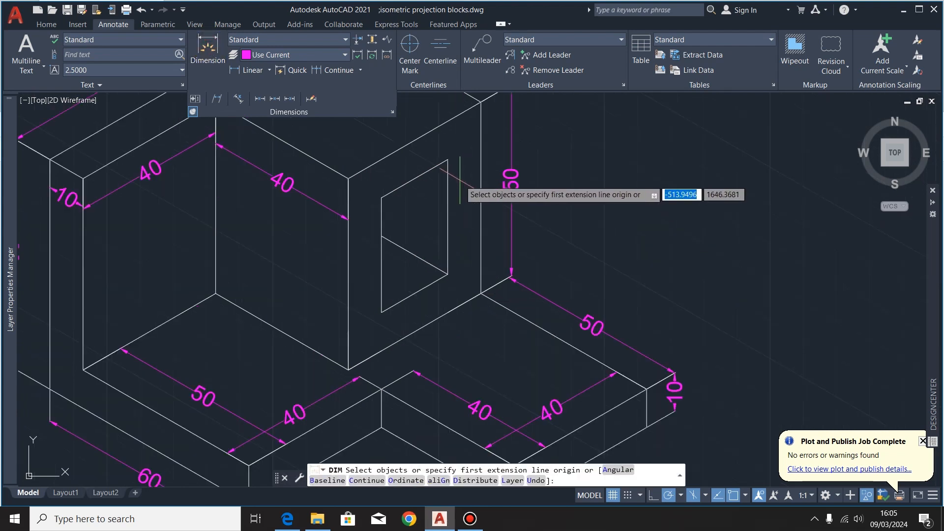
{"action": "left_click", "coordinate": [447, 159]}
{"action": "left_click", "coordinate": [448, 274]}
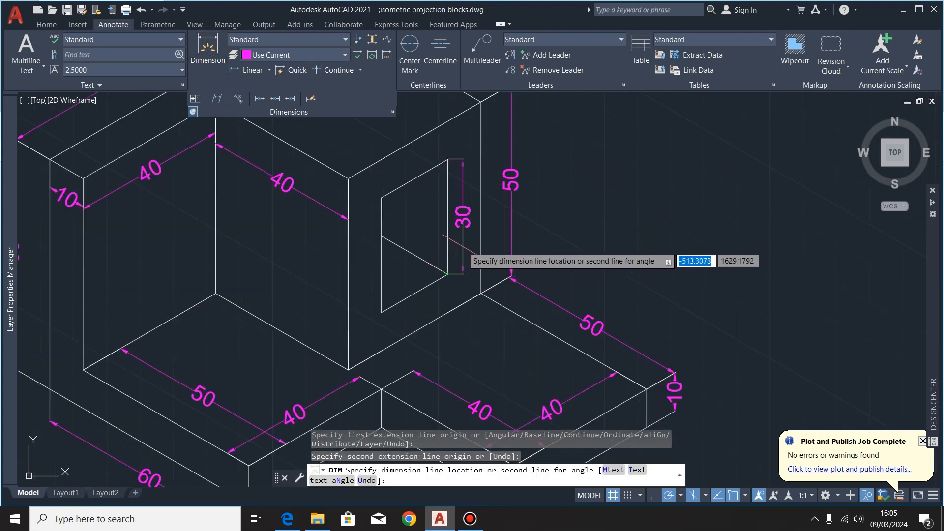
{"action": "left_click", "coordinate": [465, 261]}
- Oblique the window opening's height dimension so its extension lines run parallel to the opening's bottom edge
{"action": "left_click", "coordinate": [218, 99]}
{"action": "left_click", "coordinate": [465, 238]}
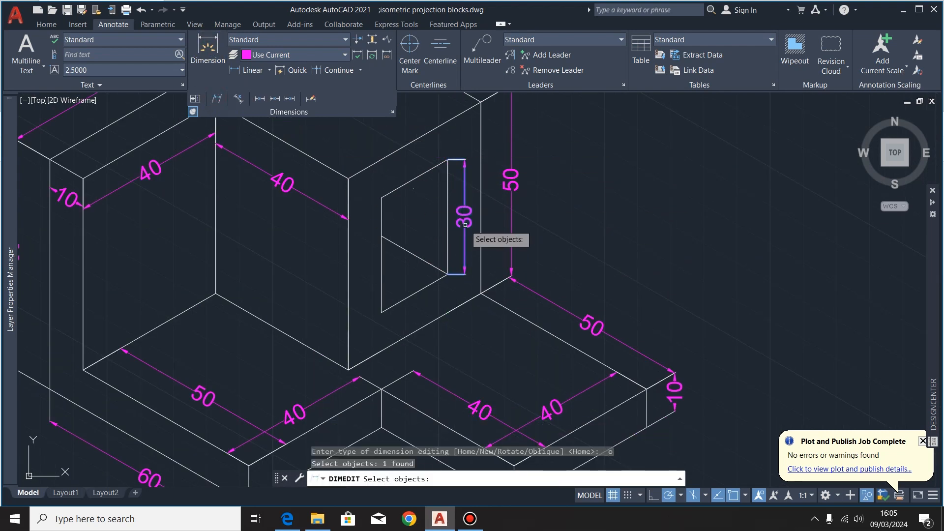
{"action": "key", "text": "Return"}
{"action": "left_click", "coordinate": [379, 330]}
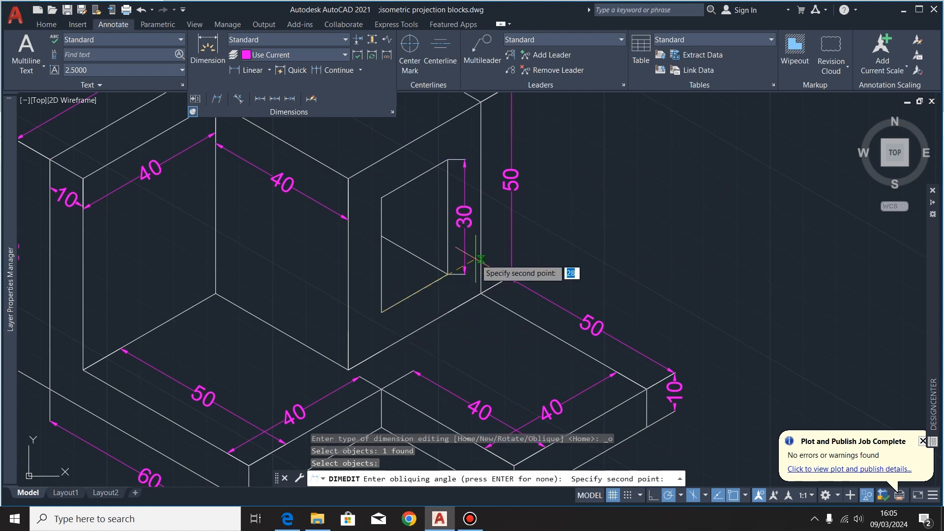
{"action": "left_click", "coordinate": [545, 214]}
- Add an aligned dimension to the window opening's bottom edge, placed just below the opening
{"action": "left_click", "coordinate": [234, 72]}
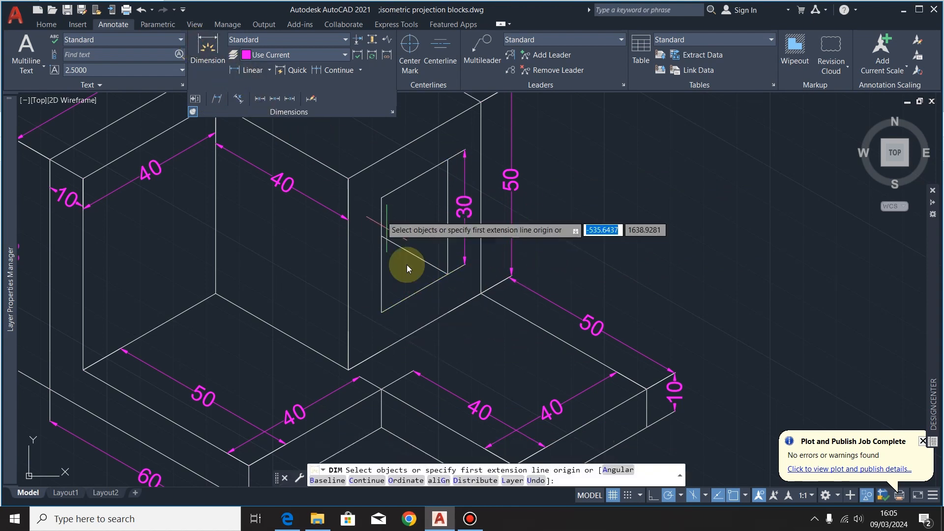
{"action": "left_click", "coordinate": [382, 311]}
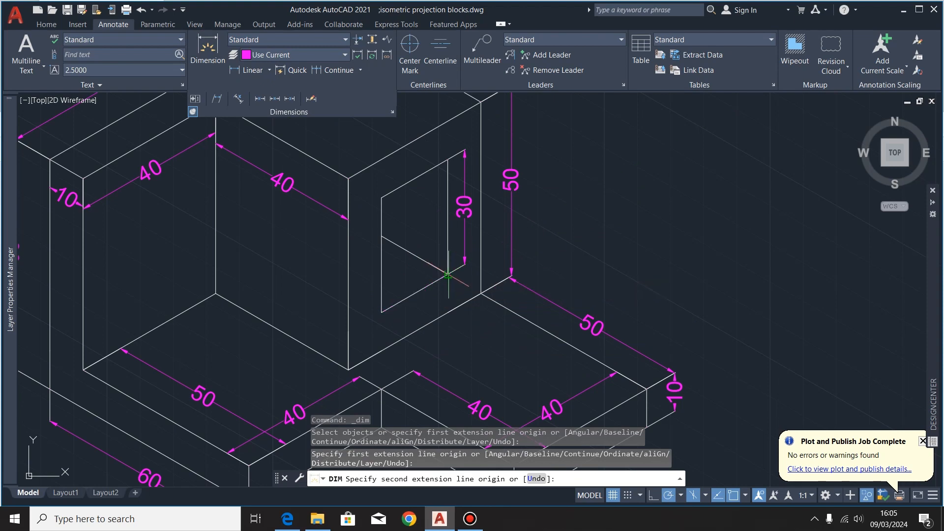
{"action": "left_click", "coordinate": [447, 274]}
{"action": "left_click", "coordinate": [438, 300]}
- Oblique the window opening's width dimension so its extension lines run vertically, parallel to the opening's side edges
{"action": "left_click", "coordinate": [226, 100]}
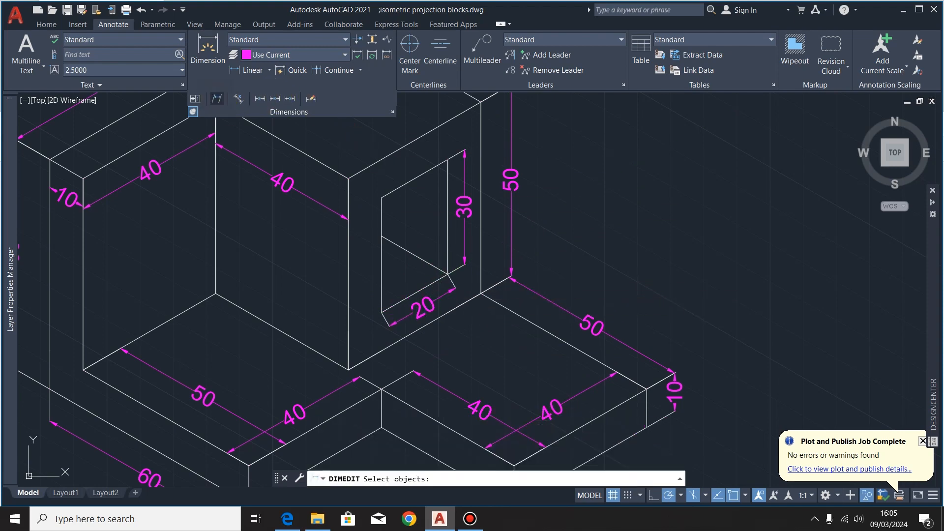
{"action": "left_click", "coordinate": [421, 306]}
{"action": "key", "text": "Return"}
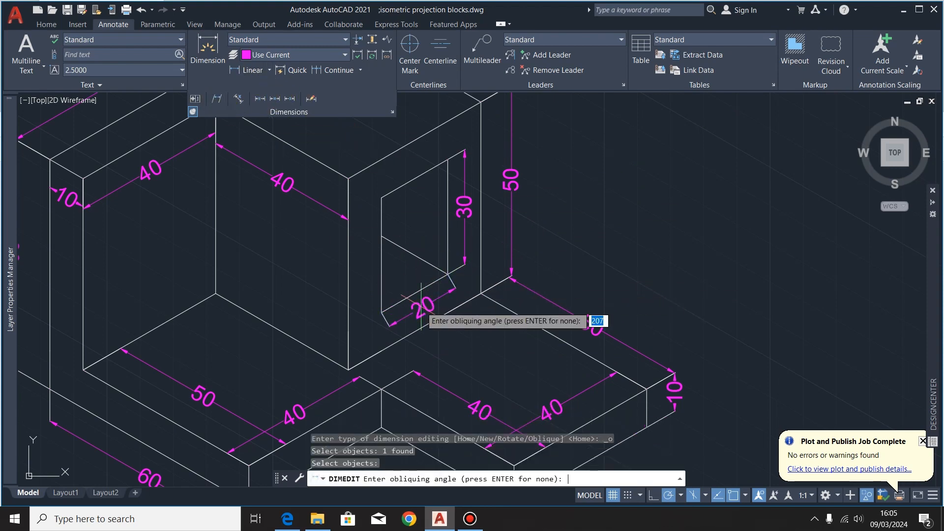
{"action": "left_click", "coordinate": [381, 197]}
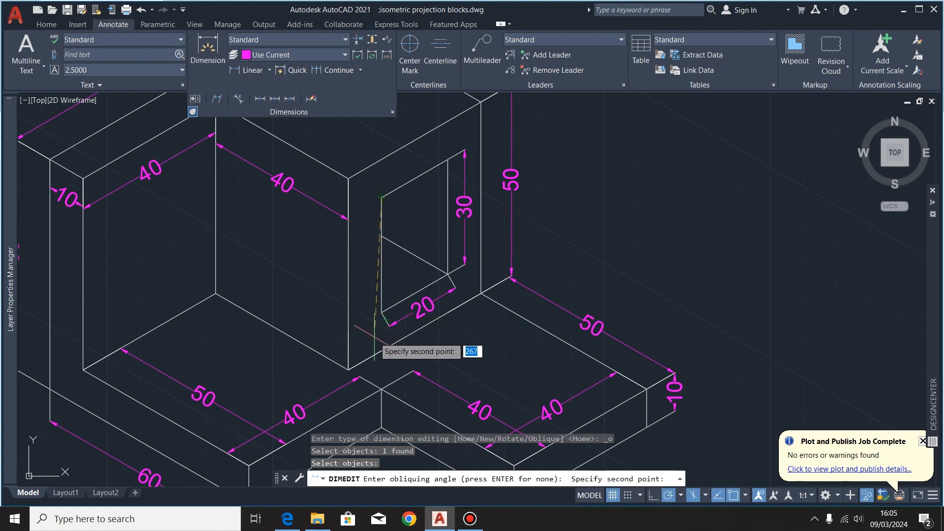
{"action": "left_click", "coordinate": [381, 372]}
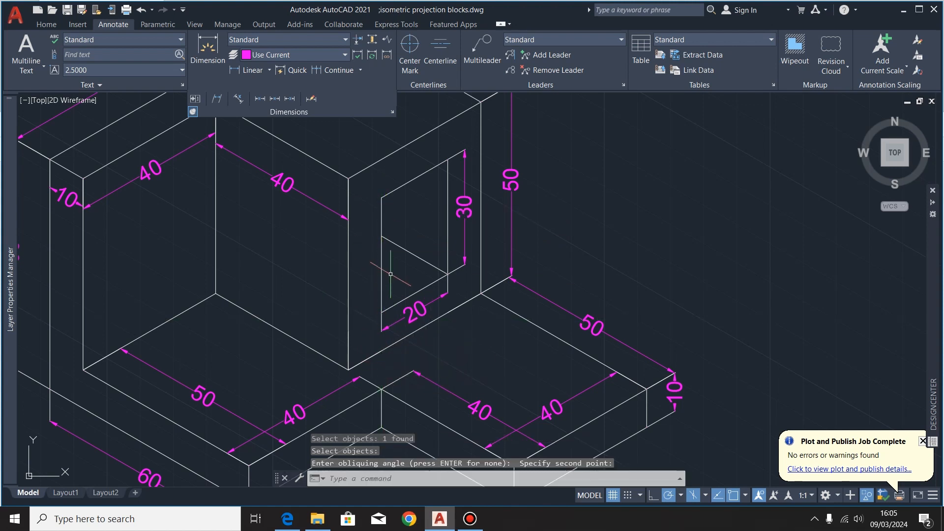
- Add an aligned dimension to the base extension's end bottom edge, from its near corner to its far corner, below the edge
{"action": "scroll", "coordinate": [388, 273], "scroll_direction": "down", "scroll_amount": 2}
{"action": "scroll", "coordinate": [487, 440], "scroll_direction": "up", "scroll_amount": 2}
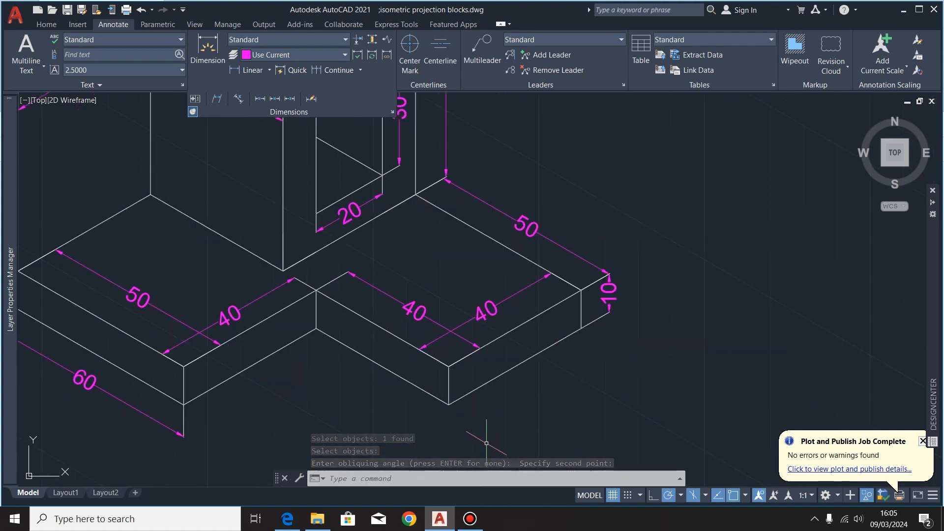
{"action": "scroll", "coordinate": [423, 229], "scroll_direction": "down", "scroll_amount": 2}
{"action": "left_click", "coordinate": [189, 51]}
{"action": "scroll", "coordinate": [433, 339], "scroll_direction": "up", "scroll_amount": 4}
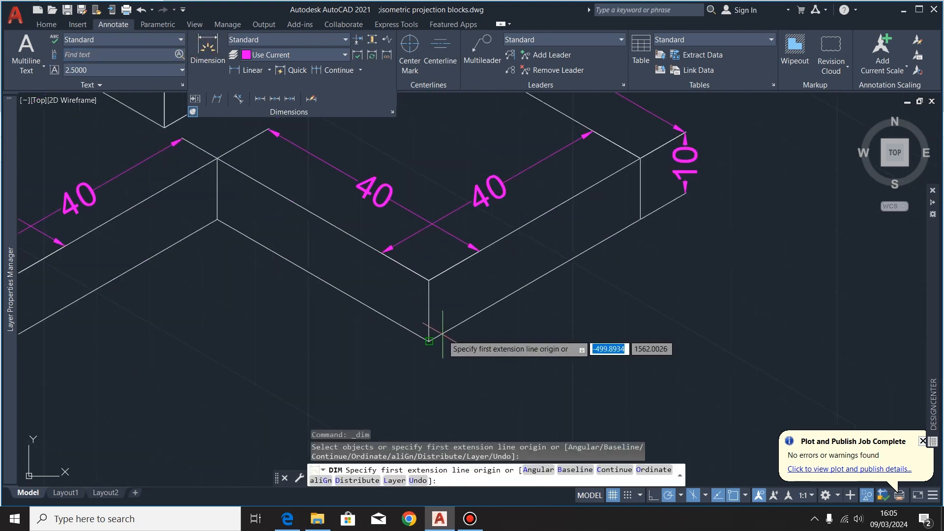
{"action": "left_click", "coordinate": [429, 341]}
{"action": "left_click", "coordinate": [640, 220]}
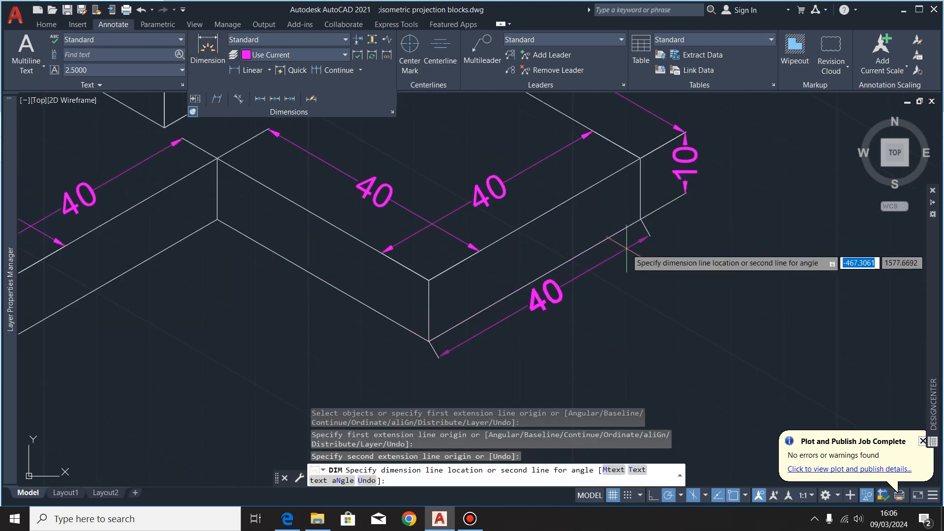
{"action": "left_click", "coordinate": [639, 257]}
- Oblique the extension's end bottom edge dimension so its extension lines run vertically, parallel to the near corner edge
{"action": "left_click", "coordinate": [239, 99]}
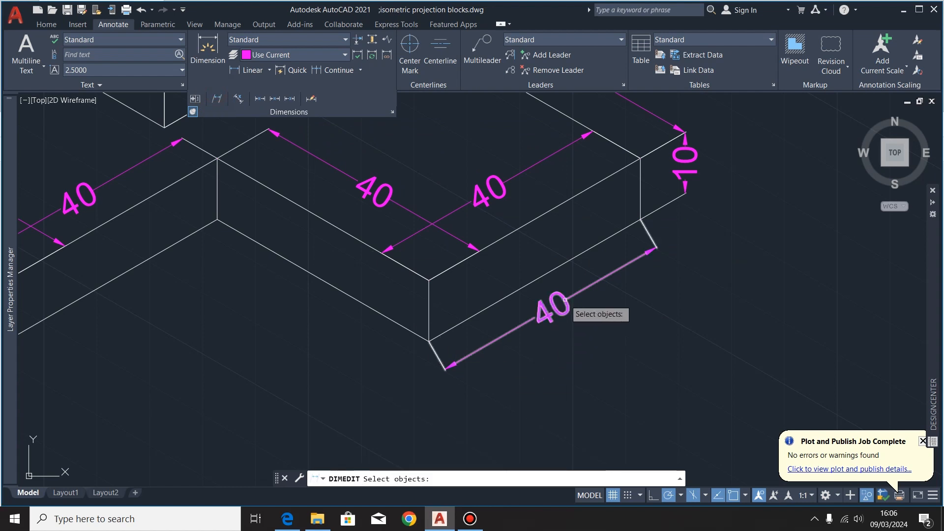
{"action": "left_click", "coordinate": [560, 310]}
{"action": "key", "text": "Return"}
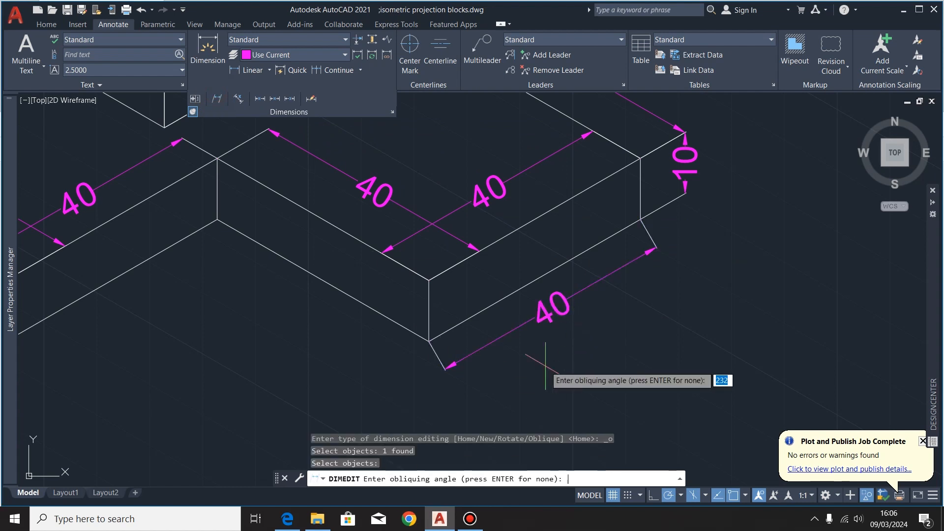
{"action": "left_click", "coordinate": [429, 280]}
{"action": "left_click", "coordinate": [431, 402]}
- Add an aligned dimension from the notch's bottom corner to the extension's near bottom corner, placed below the edge
{"action": "scroll", "coordinate": [503, 336], "scroll_direction": "down", "scroll_amount": 2}
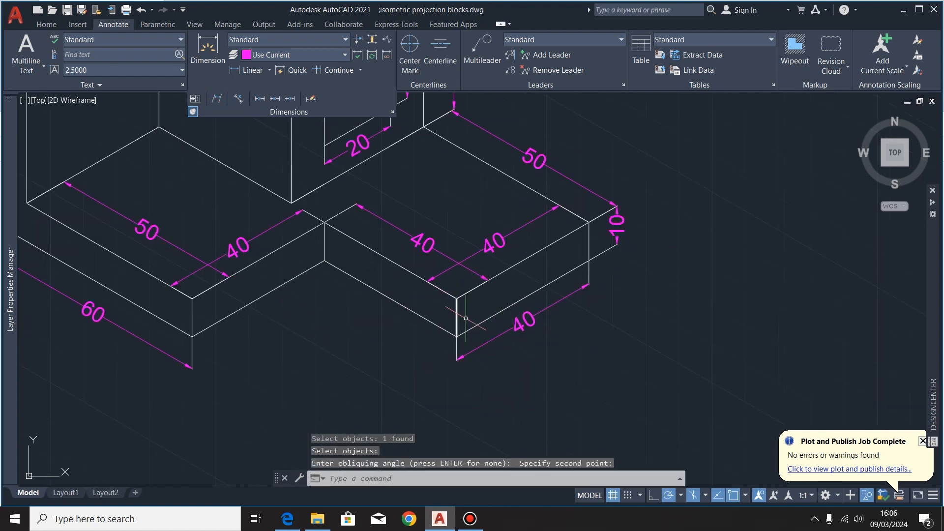
{"action": "scroll", "coordinate": [465, 319], "scroll_direction": "down", "scroll_amount": 4}
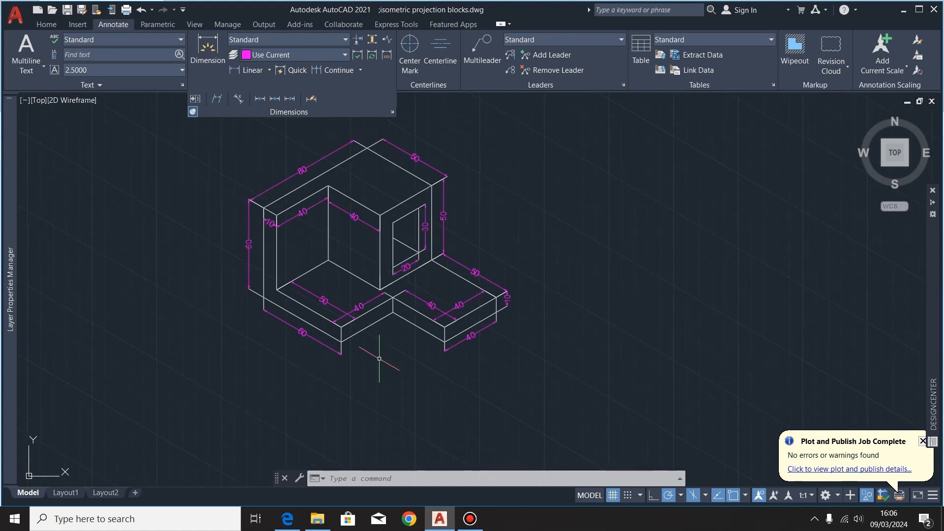
{"action": "scroll", "coordinate": [424, 297], "scroll_direction": "up", "scroll_amount": 2}
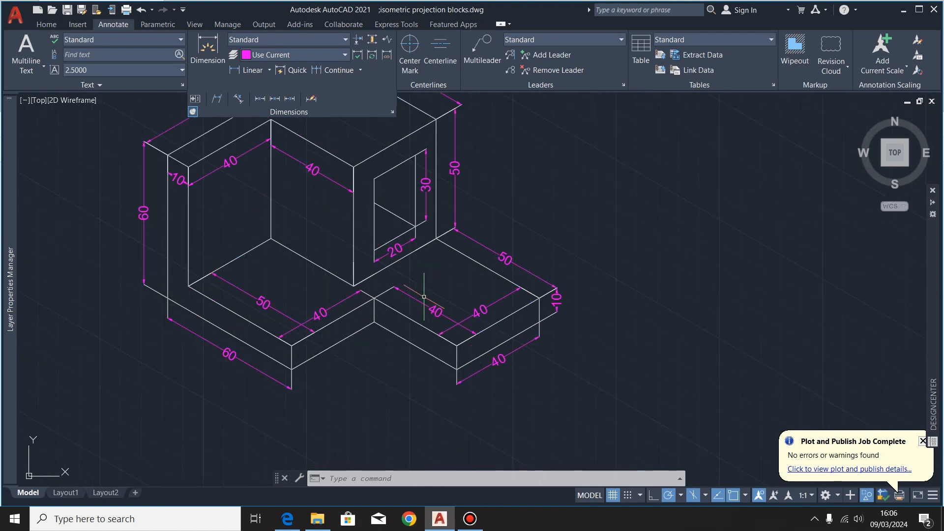
{"action": "left_click", "coordinate": [207, 47]}
{"action": "scroll", "coordinate": [386, 337], "scroll_direction": "up", "scroll_amount": 2}
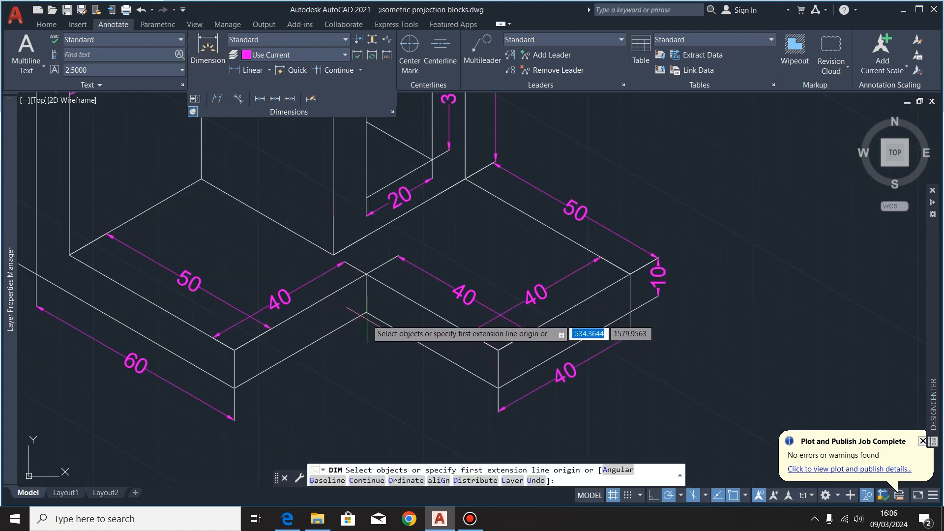
{"action": "left_click", "coordinate": [367, 312]}
{"action": "left_click", "coordinate": [498, 388]}
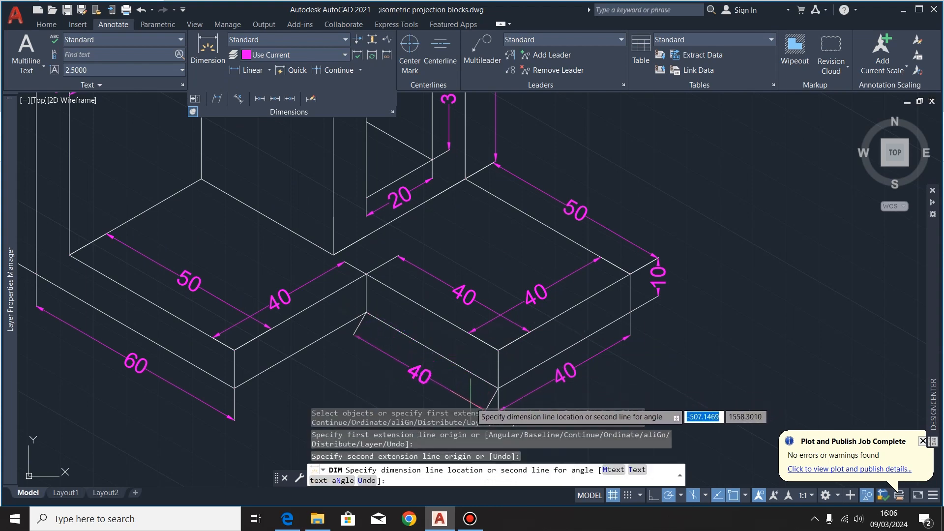
{"action": "left_click", "coordinate": [472, 401]}
- Add an aligned dimension from the base's front bottom corner to the notch's bottom corner, placed below the edge
{"action": "scroll", "coordinate": [338, 331], "scroll_direction": "down", "scroll_amount": 3}
{"action": "scroll", "coordinate": [225, 363], "scroll_direction": "up", "scroll_amount": 5}
{"action": "left_click", "coordinate": [220, 361]}
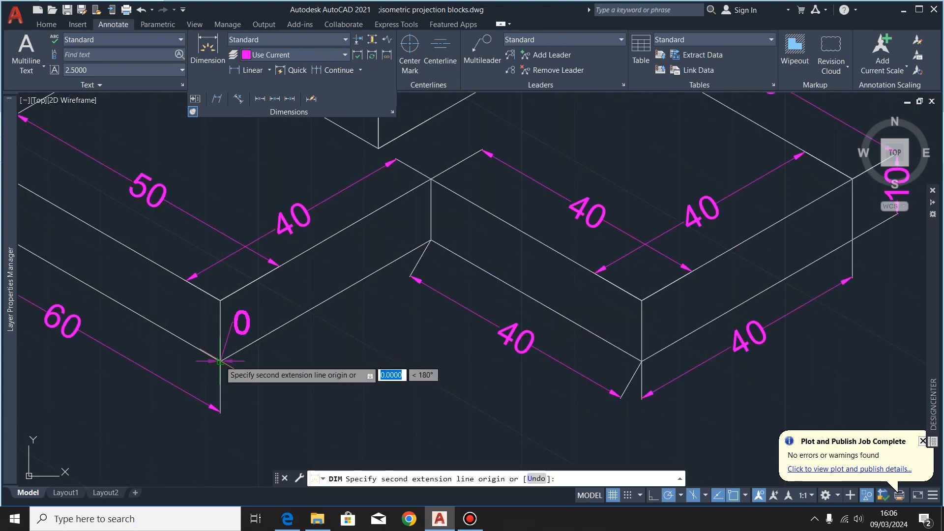
{"action": "left_click", "coordinate": [430, 241]}
{"action": "left_click", "coordinate": [440, 273]}
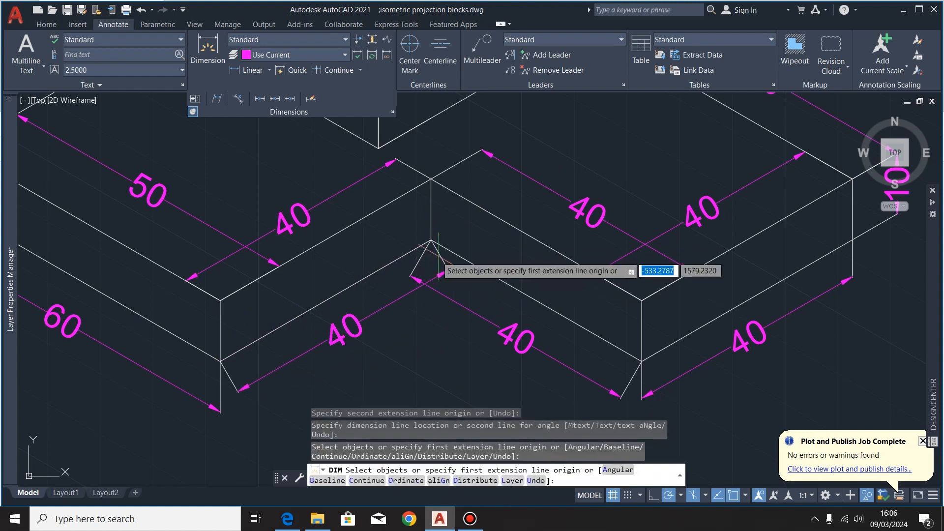
- Oblique the dimension between the base's front bottom corner and the notch so its extension lines run vertically
{"action": "left_click", "coordinate": [217, 100]}
{"action": "left_click", "coordinate": [344, 334]}
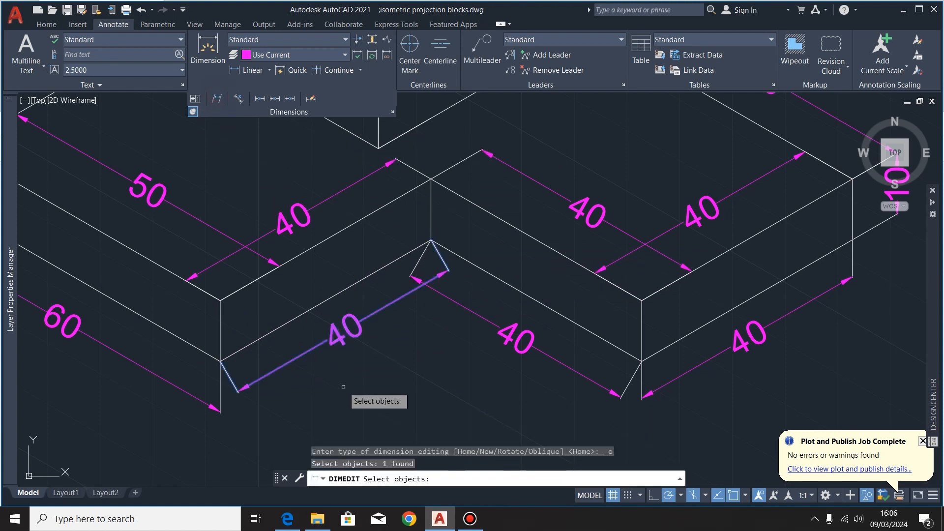
{"action": "key", "text": "Return"}
{"action": "left_click", "coordinate": [220, 300]}
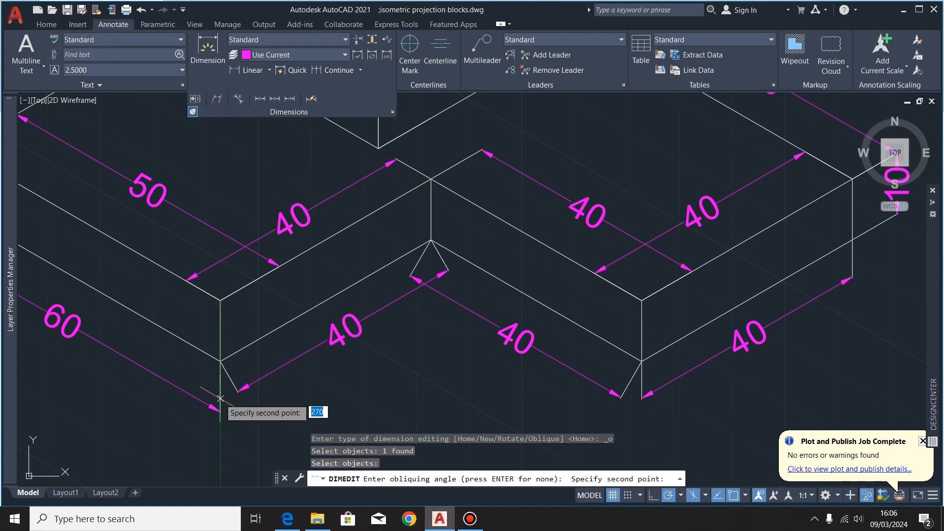
{"action": "left_click", "coordinate": [220, 429]}
- Oblique the dimension between the notch's bottom corner and the extension's near bottom corner so its extension lines run vertically
{"action": "left_click", "coordinate": [217, 98]}
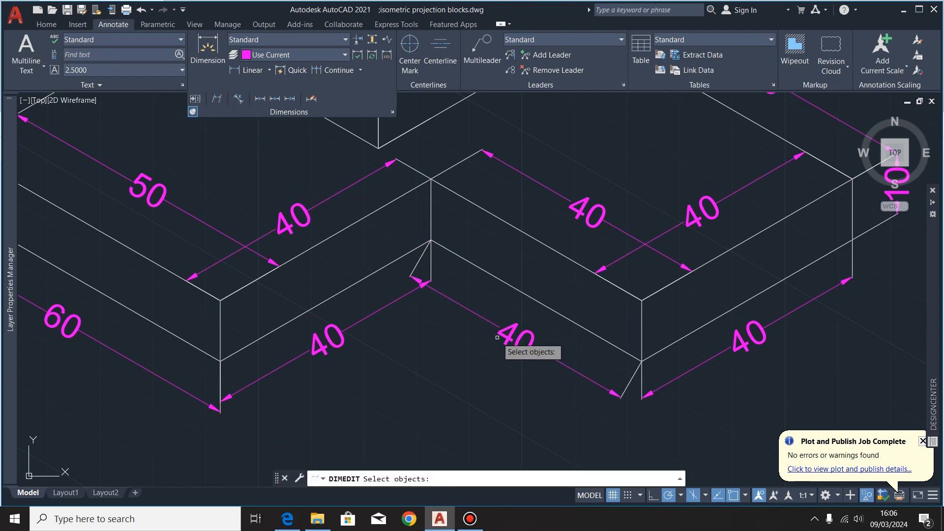
{"action": "left_click", "coordinate": [491, 330]}
{"action": "key", "text": "Return"}
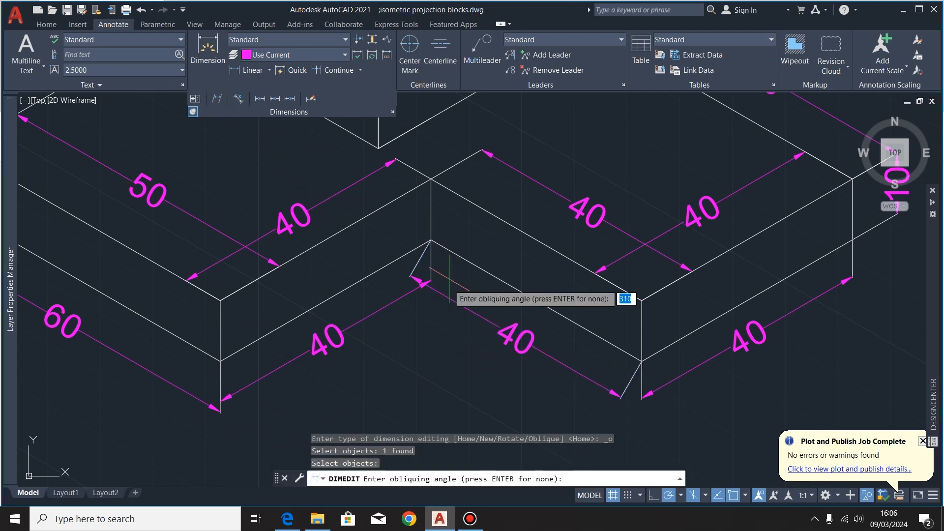
{"action": "left_click", "coordinate": [431, 182]}
{"action": "left_click", "coordinate": [432, 360]}
{"action": "scroll", "coordinate": [432, 359], "scroll_direction": "down", "scroll_amount": 6}
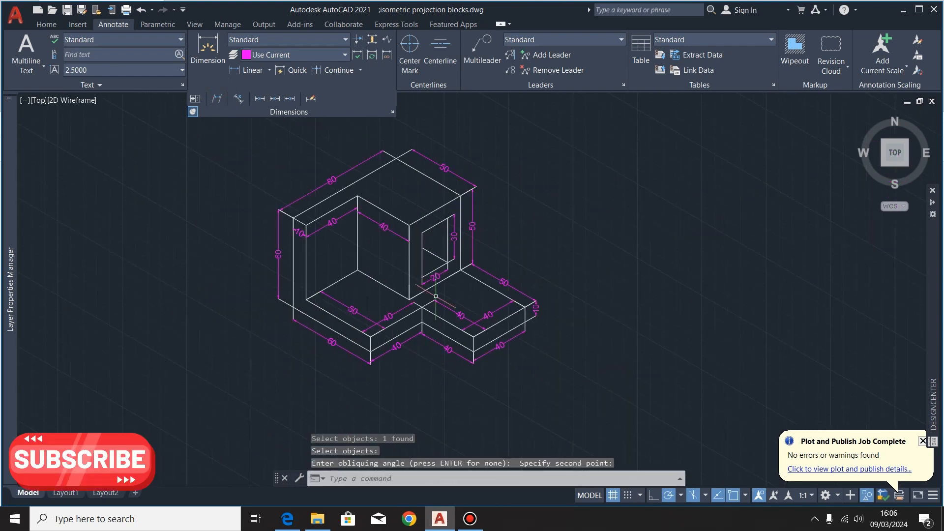
{"action": "middle_click_drag", "start_coordinate": [439, 193], "coordinate": [442, 214]}
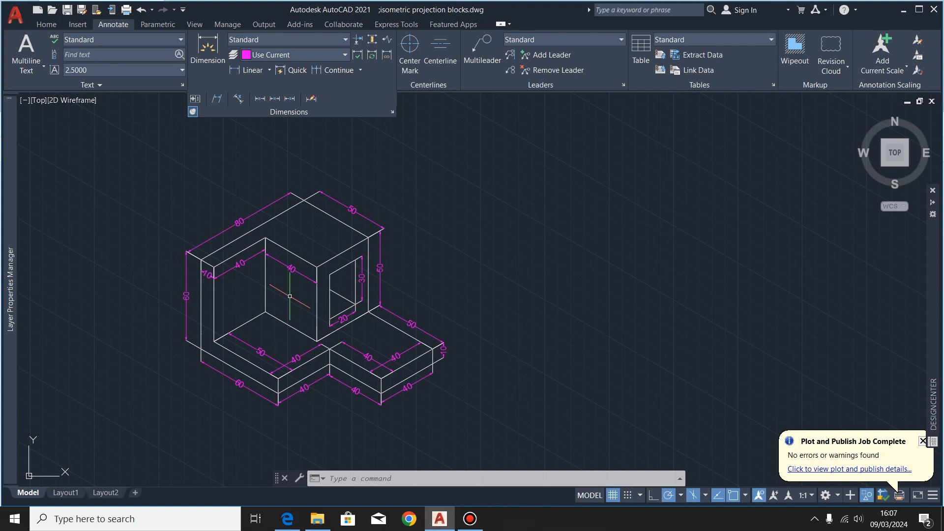
{"action": "middle_click_drag", "start_coordinate": [290, 296], "coordinate": [590, 310]}
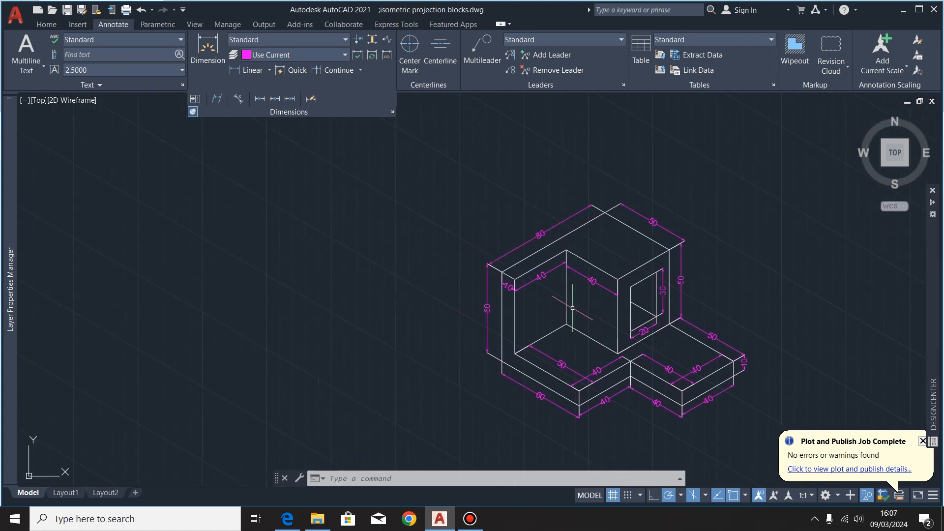
{"action": "scroll", "coordinate": [576, 353], "scroll_direction": "up", "scroll_amount": 2}
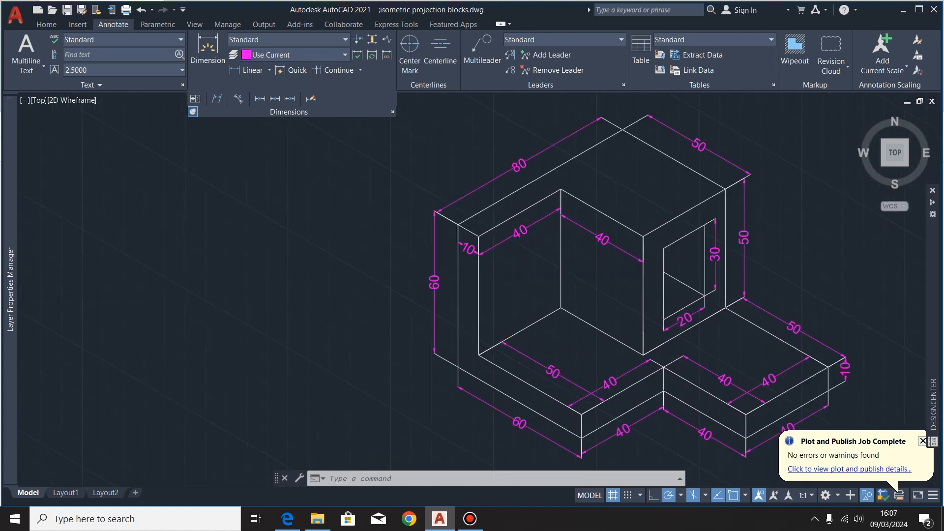
{"action": "scroll", "coordinate": [576, 351], "scroll_direction": "down", "scroll_amount": 2}
{"action": "scroll", "coordinate": [578, 348], "scroll_direction": "up", "scroll_amount": 3}
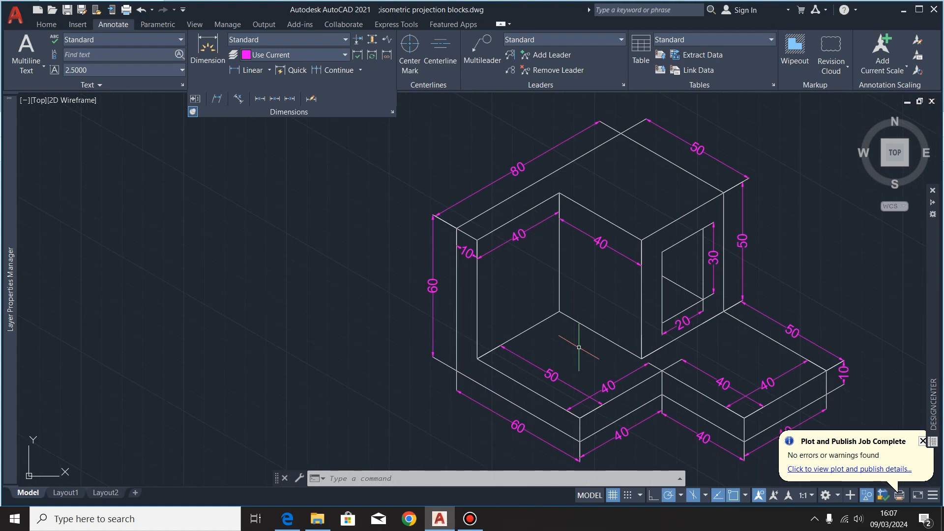